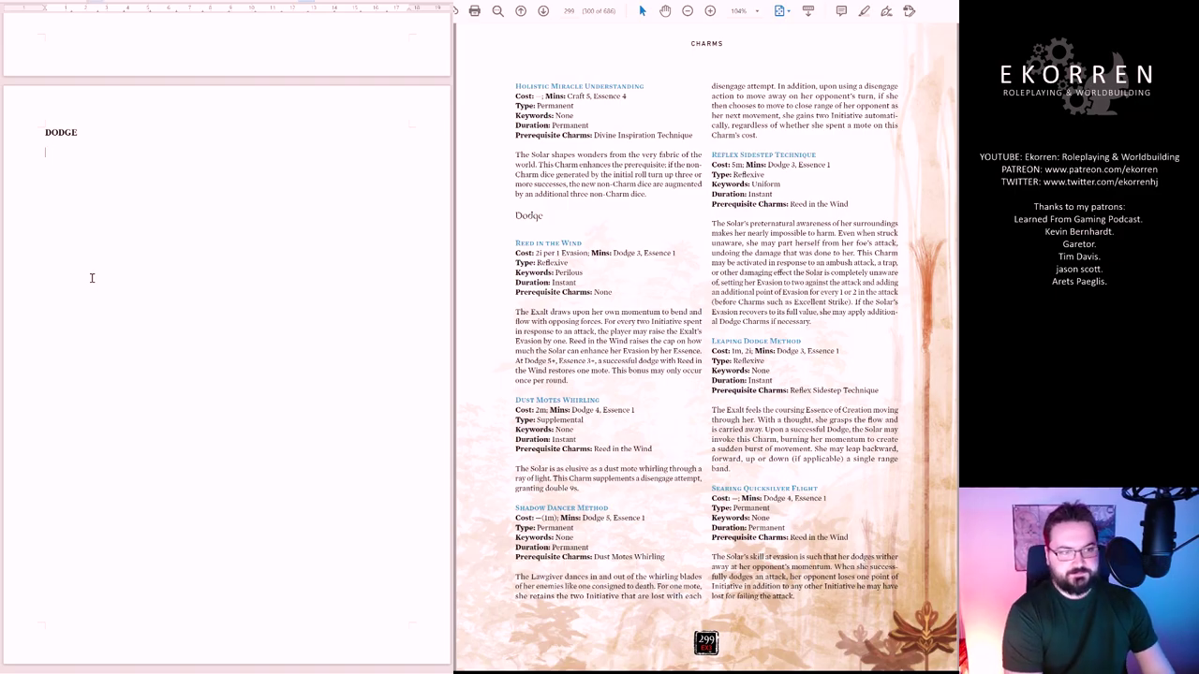
Add the bold heading "REED IN THE WIND" under DODGE and start a line below it
type("ED IN THE WIND")
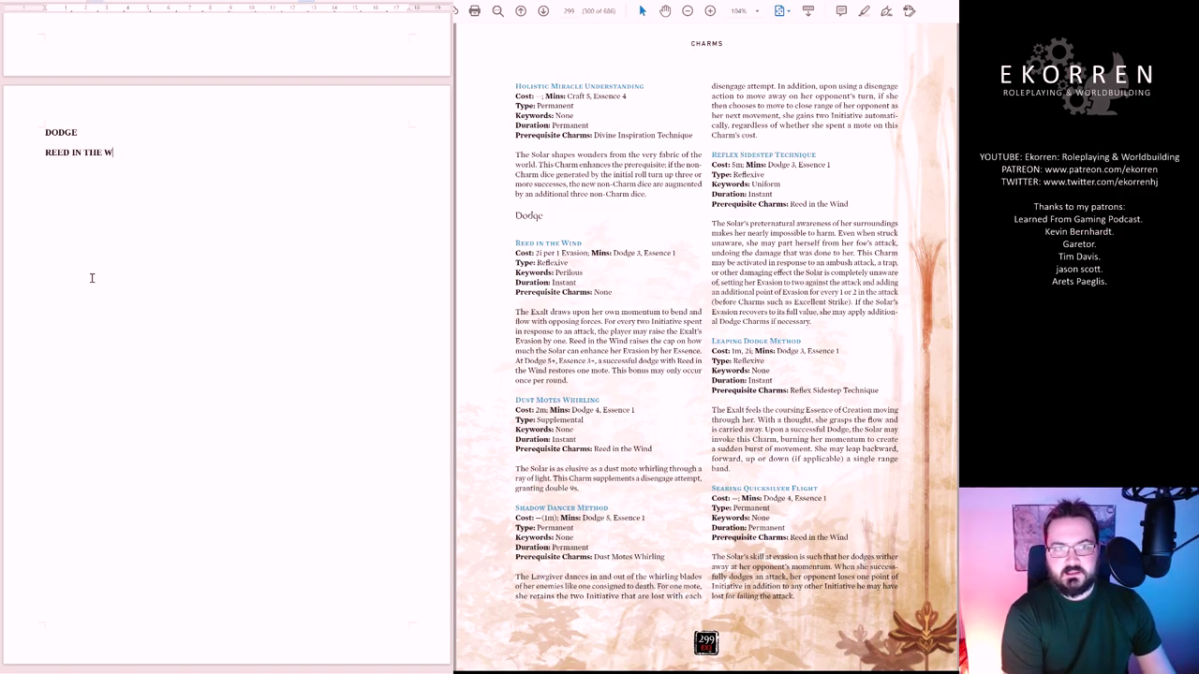
key("Return")
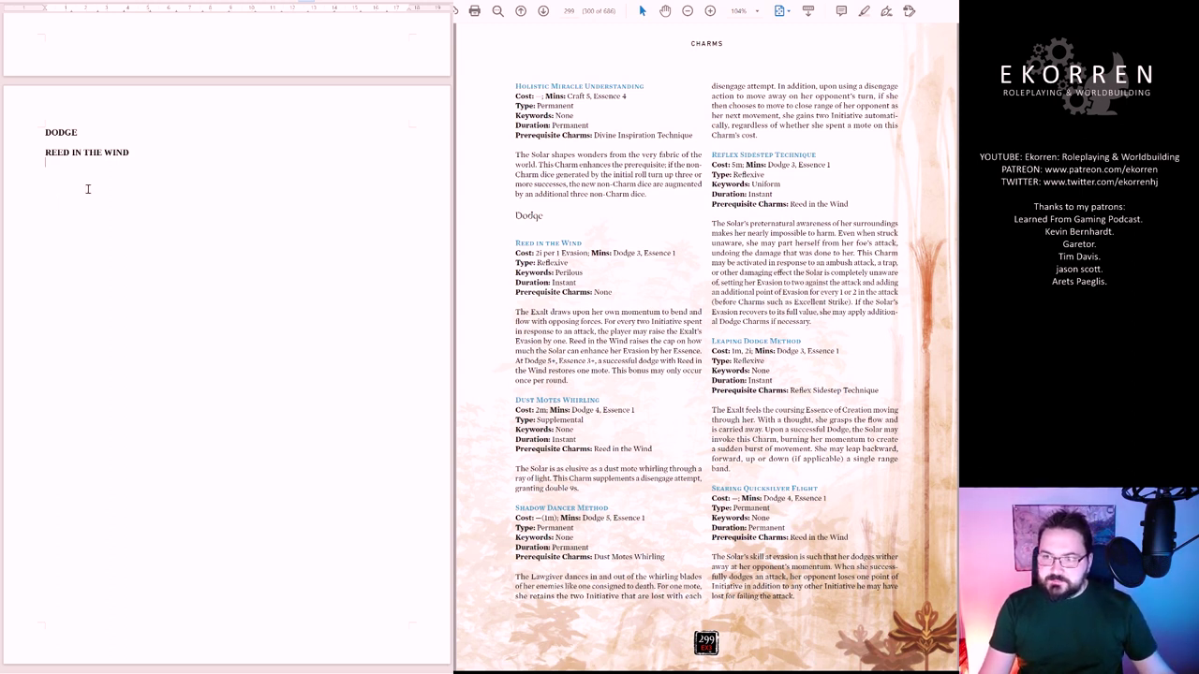
key("Return")
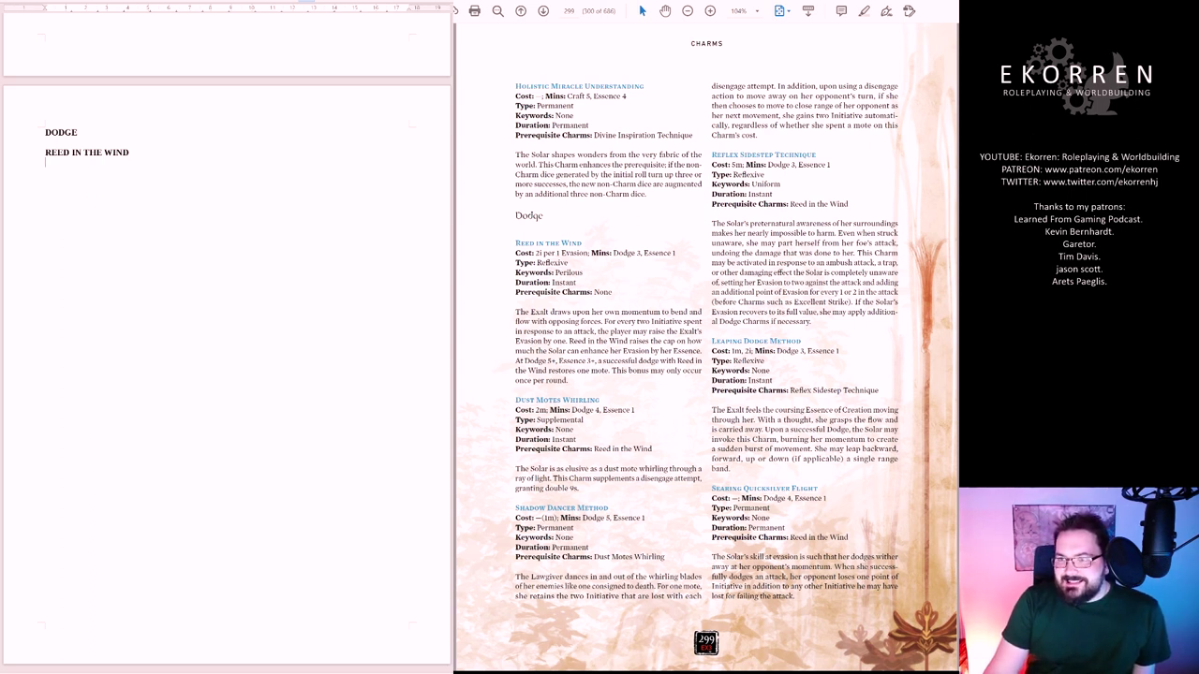
Select the Reed in the Wind sentences on the Evasion cap and the Dodge 5+, Essence 3+ upgrade in the PDF to review them
mouse_move(569, 341)
left_mouse_down()
mouse_move(675, 341)
mouse_move(568, 350)
mouse_move(700, 354)
left_mouse_up()
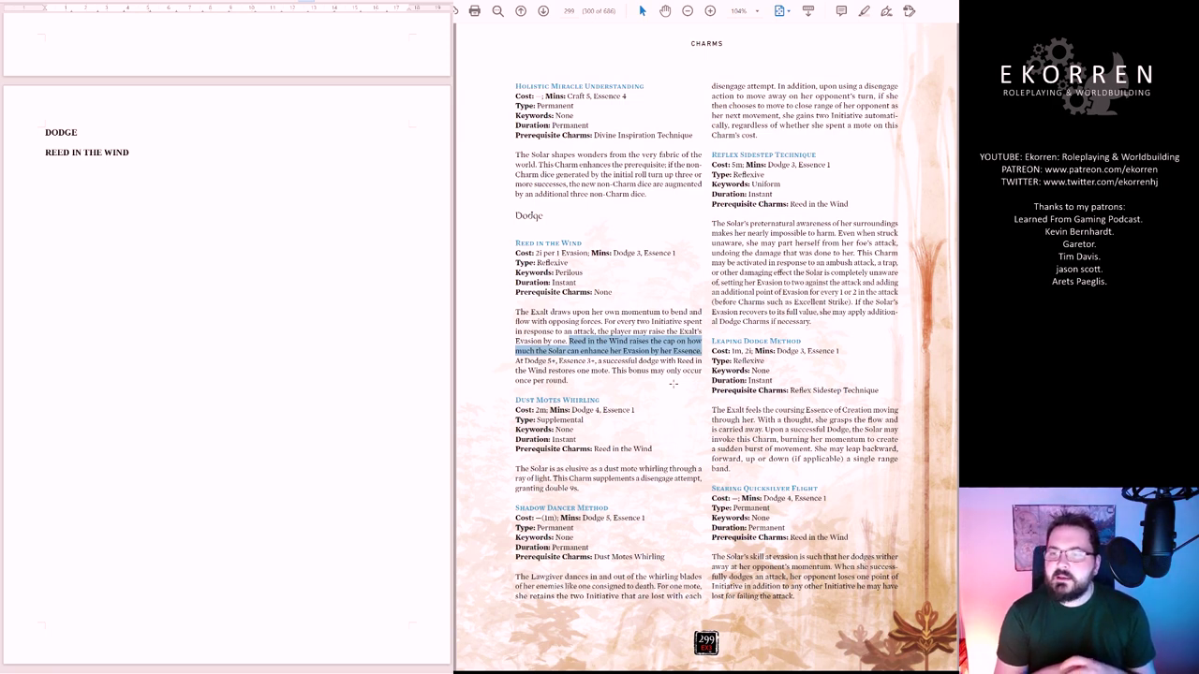
left_click(517, 363)
mouse_move(516, 361)
left_mouse_down()
mouse_move(600, 373)
mouse_move(568, 383)
mouse_move(517, 362)
mouse_move(524, 368)
left_mouse_up()
left_click(551, 383)
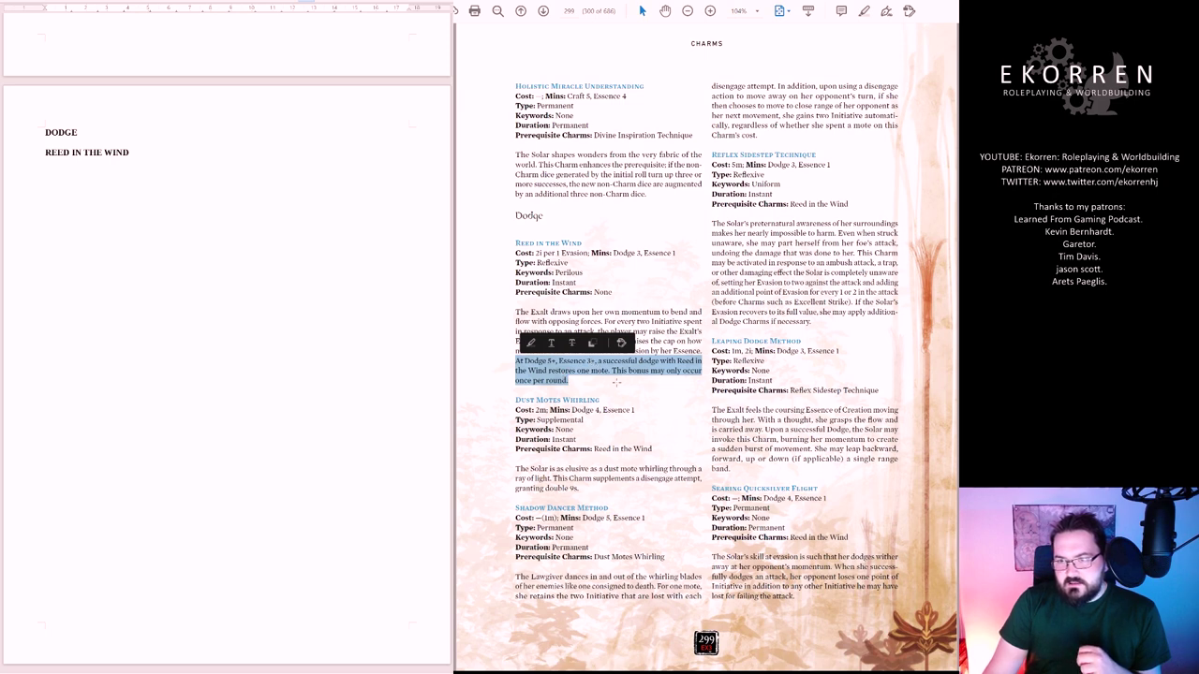
mouse_move(616, 375)
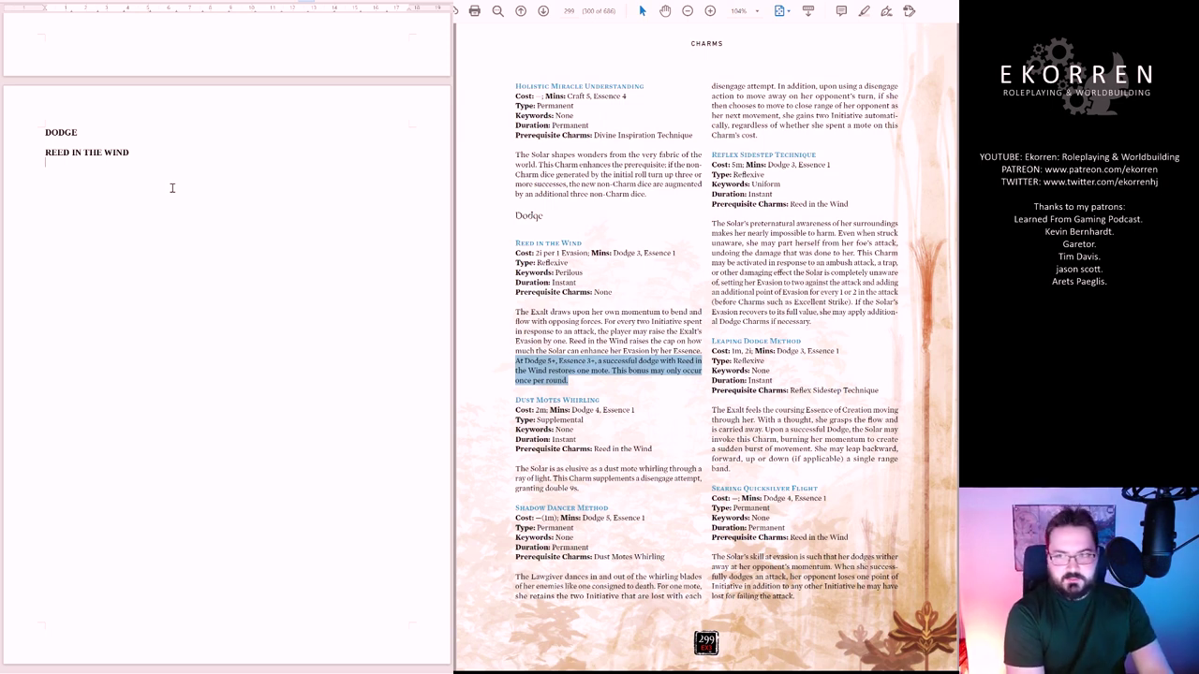
Write the note "Remove the “once per round” cap from the automatic upgrade." under REED IN THE WIND
type("Remove the ")
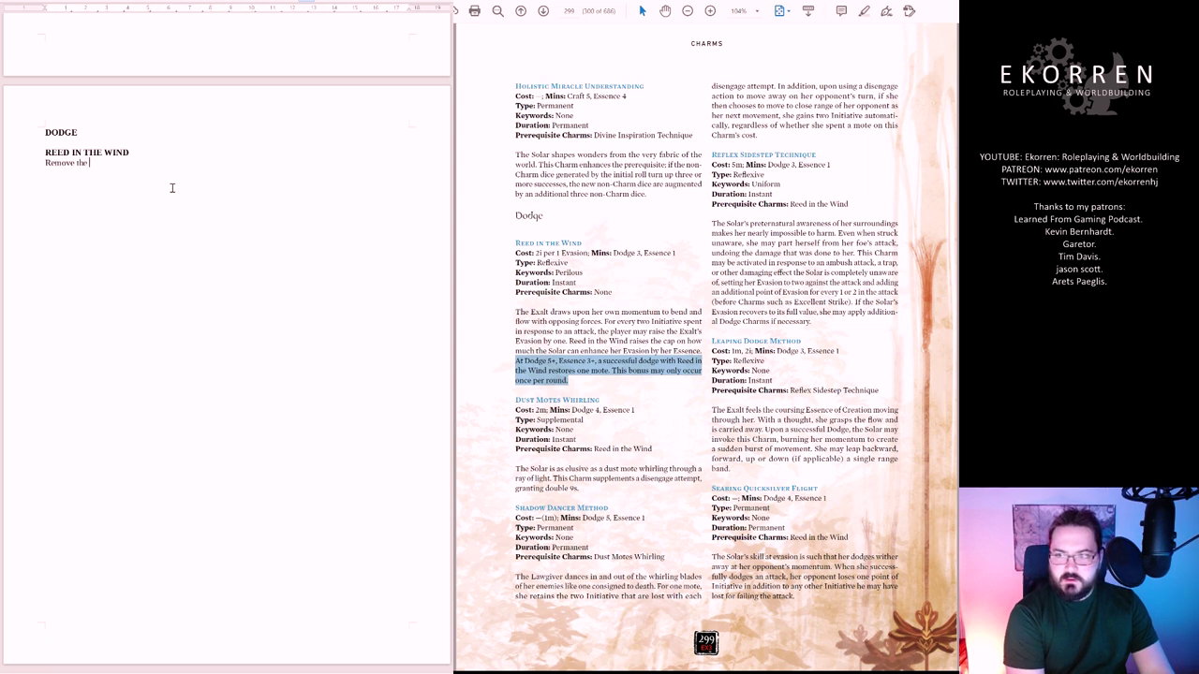
type("\"onee per round\" cap from re")
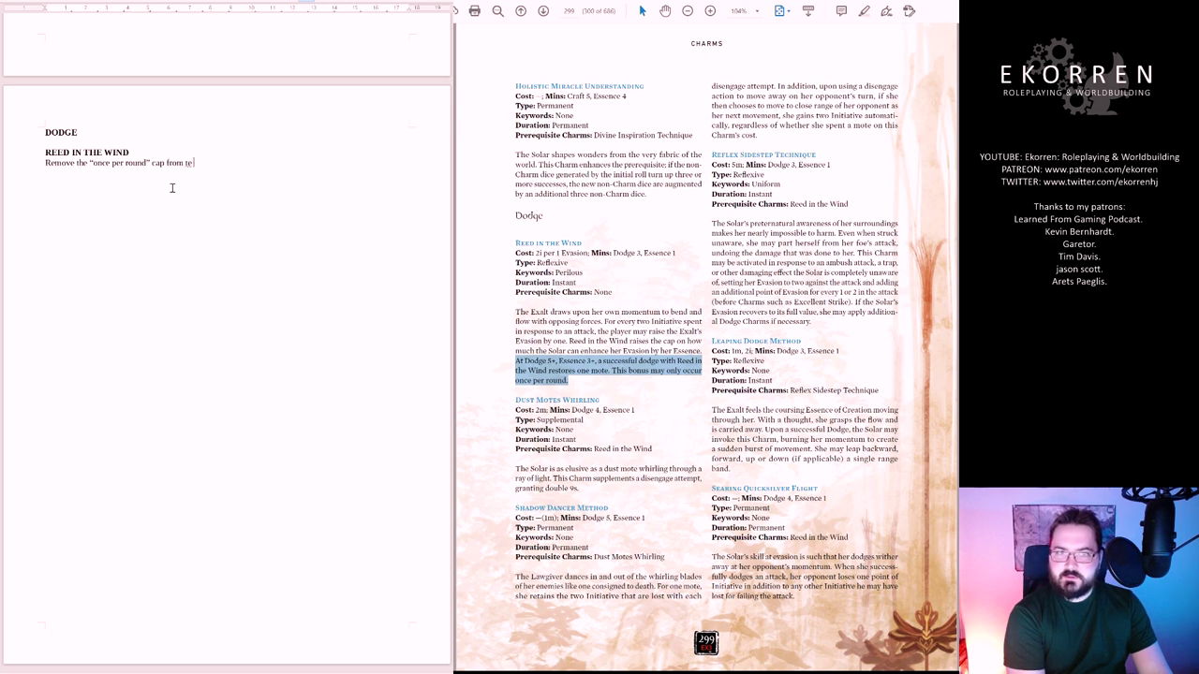
key("BackSpace")
key("BackSpace")
type("the autom")
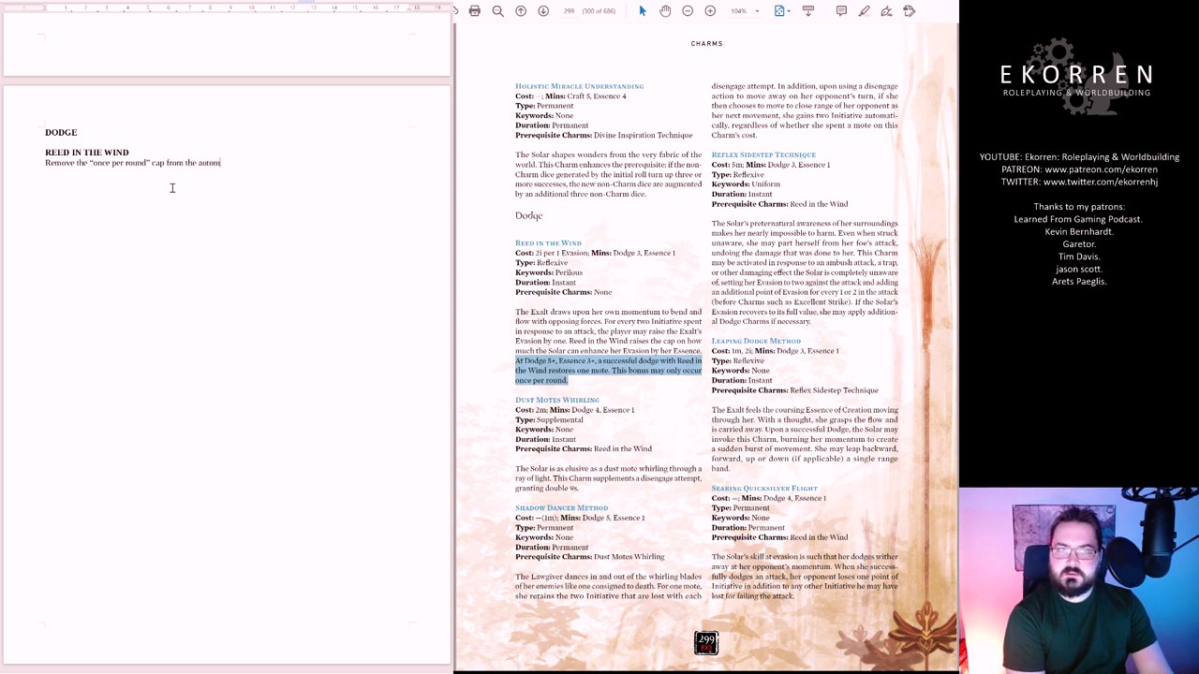
type("atic upgrade.")
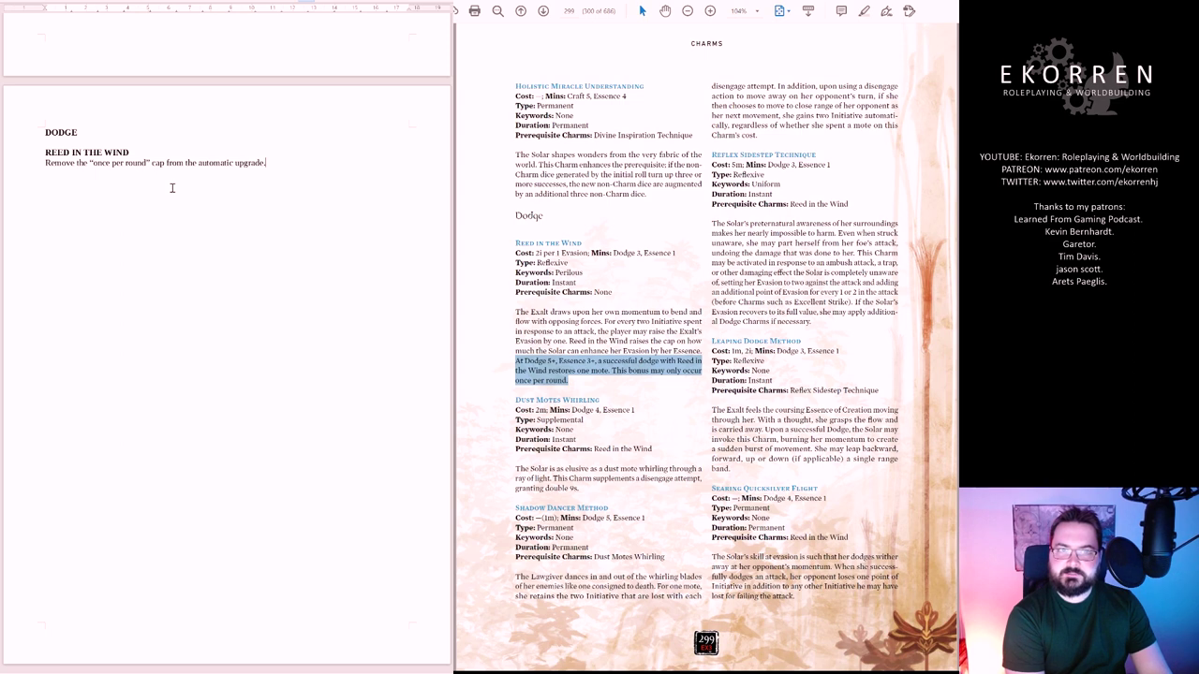
key("Return")
key("Return")
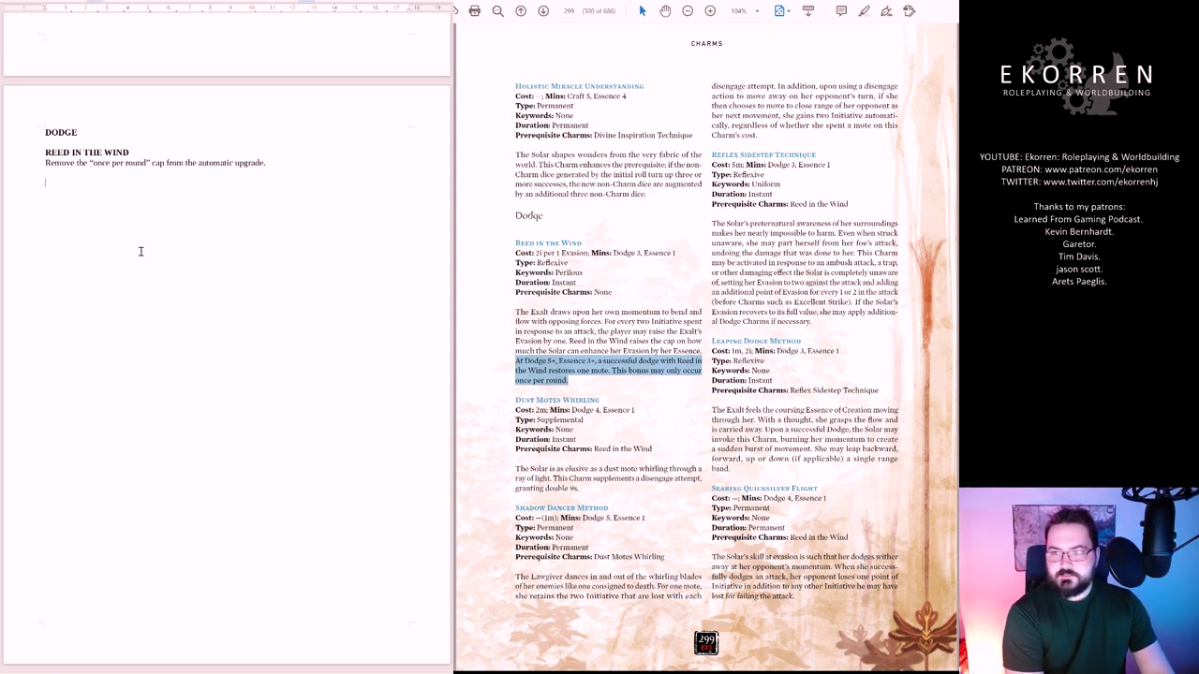
Add the bold heading "DUST MOTES WHIRLING", clear the text selection in the PDF, and return to the notes document
type("DUST MOTES WHIRLING")
key("Return")
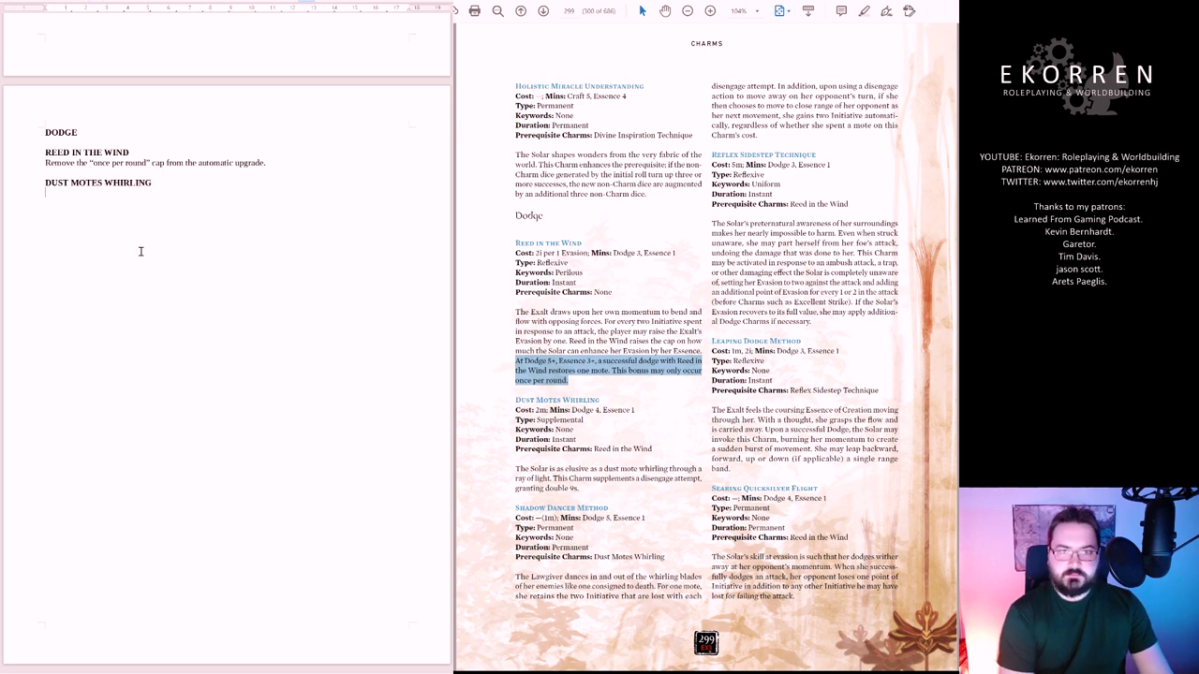
left_click(627, 371)
left_click(359, 379)
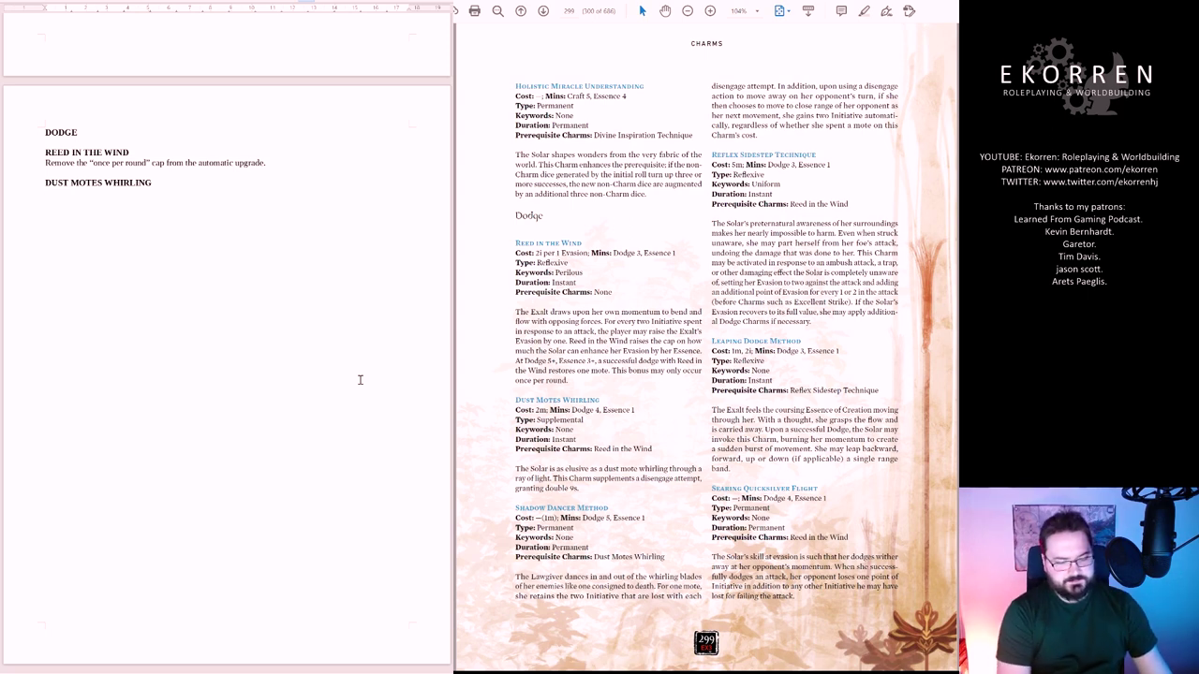
type("A-OKAY!")
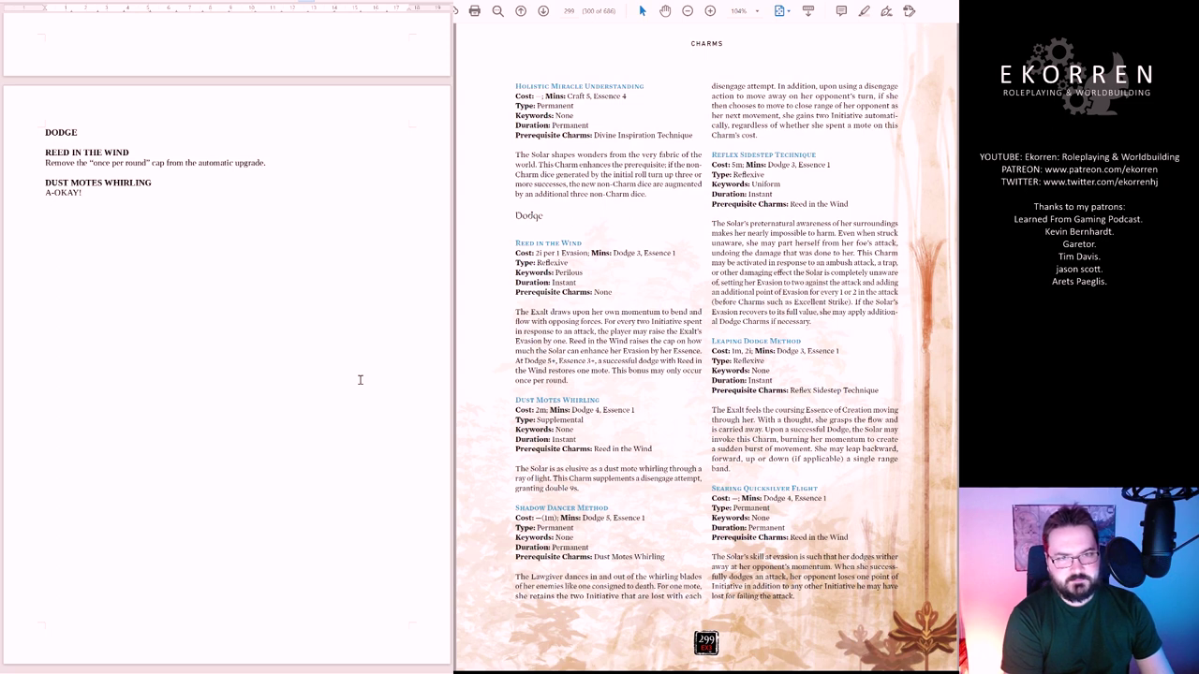
key("BackSpace")
type("for now  ")
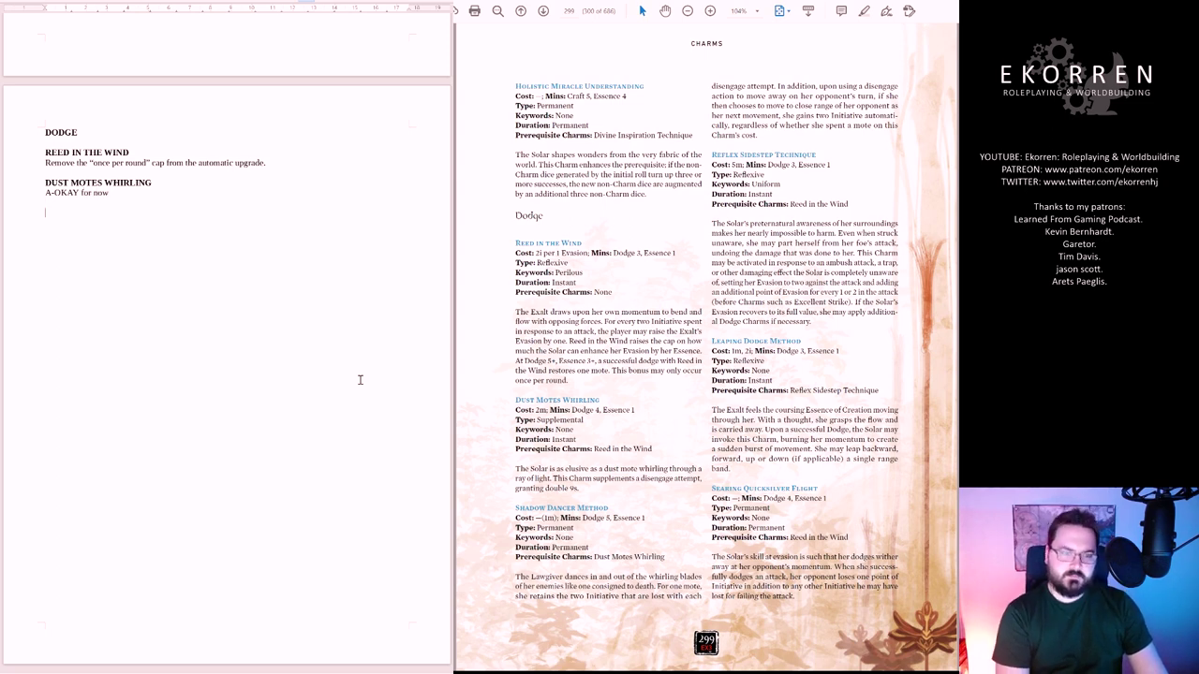
type("SHADOW DAN")
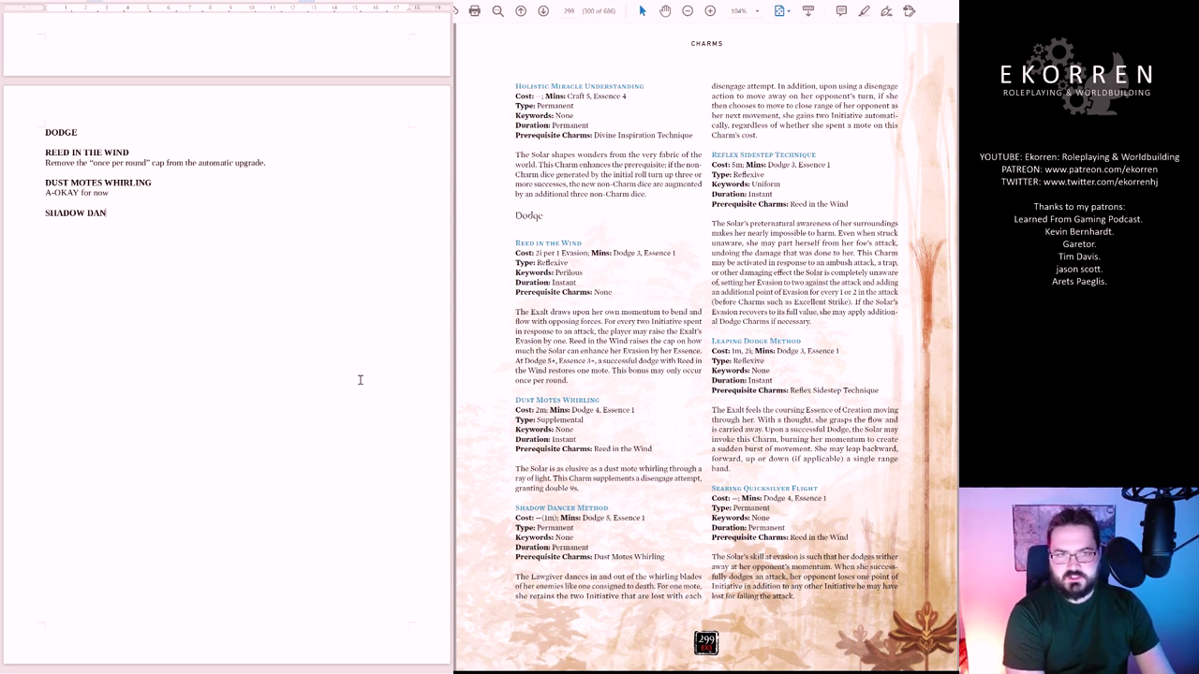
type("CER METHOD")
key("Return")
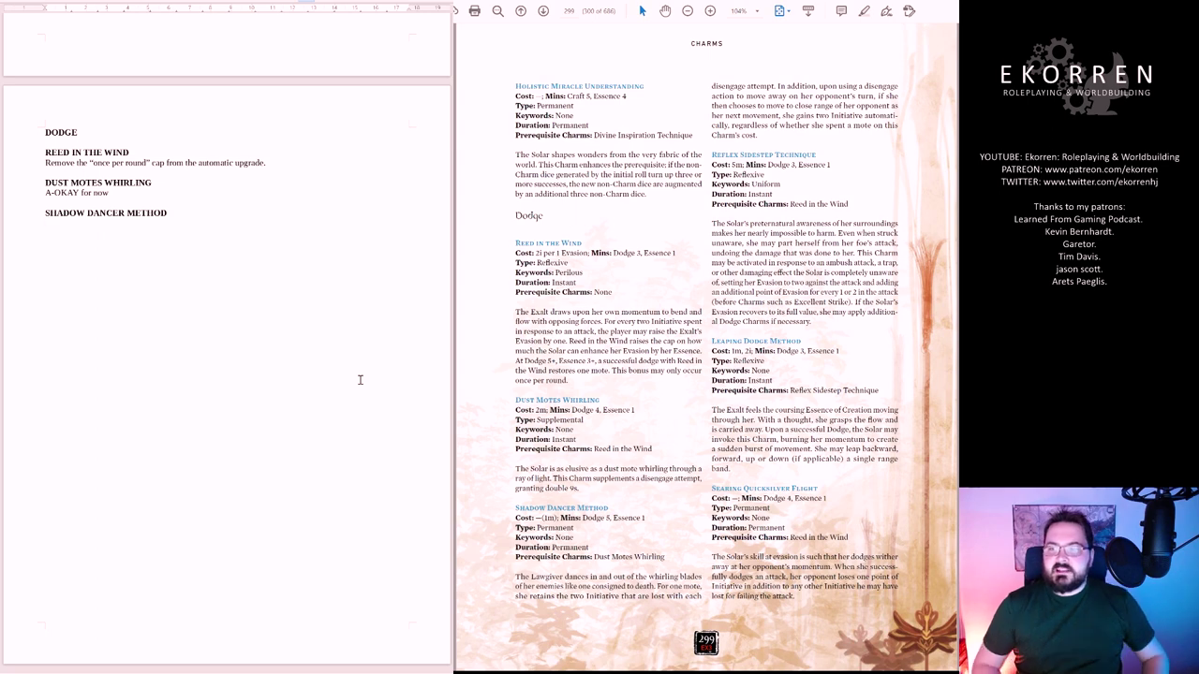
key("shift+Up")
key("shift+Up")
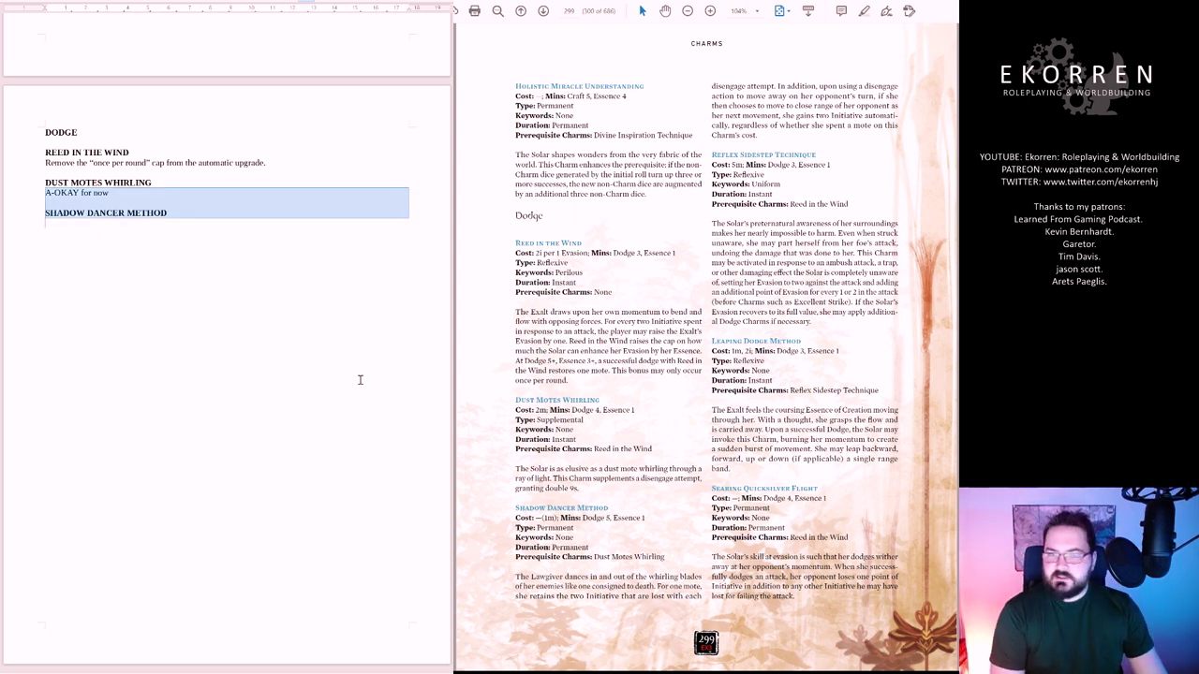
key("BackSpace")
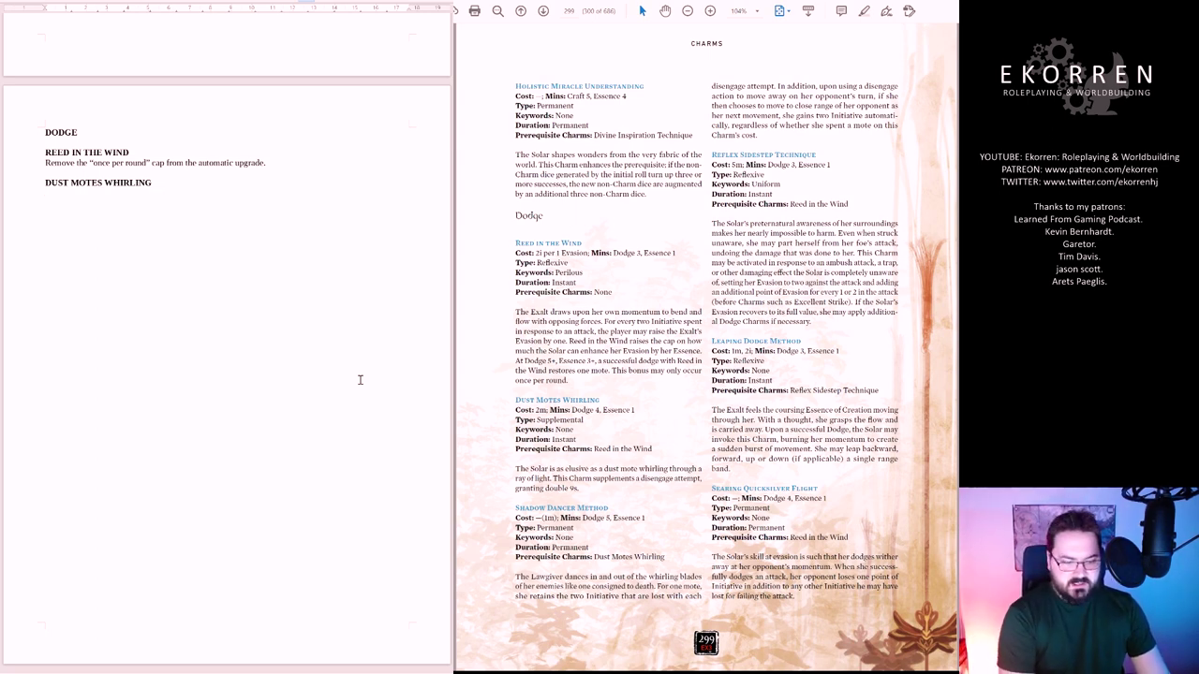
Enter the Charm's stats: Cost 3m; Mins Dodge 4, Essence 1; Type Supplemental; Keywords None; Duration Instant; Prerequisite Charms Reed in the Wind
type("Cost: ")
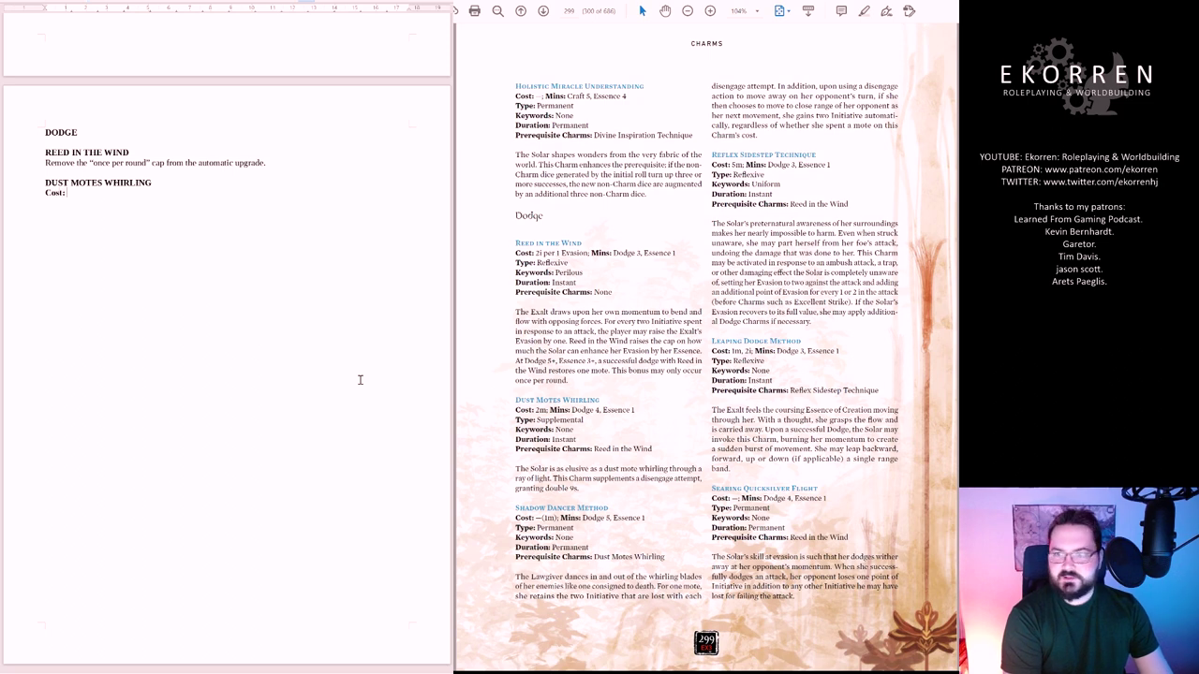
type("3m")
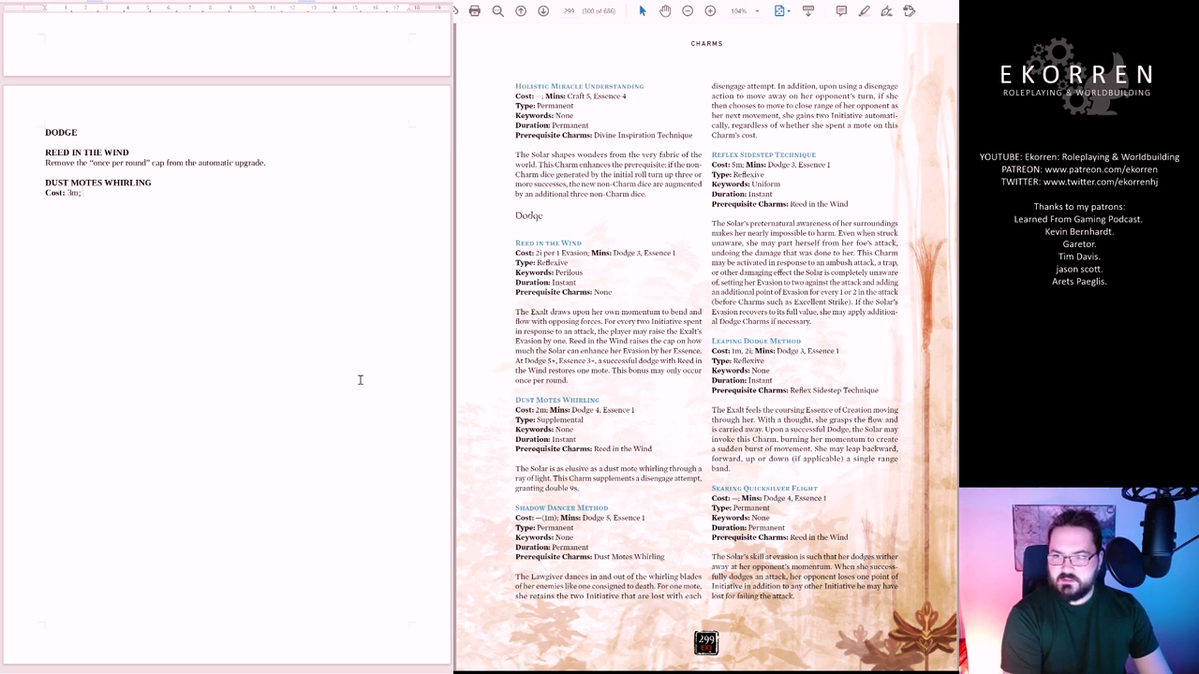
type("; Mins: Do")
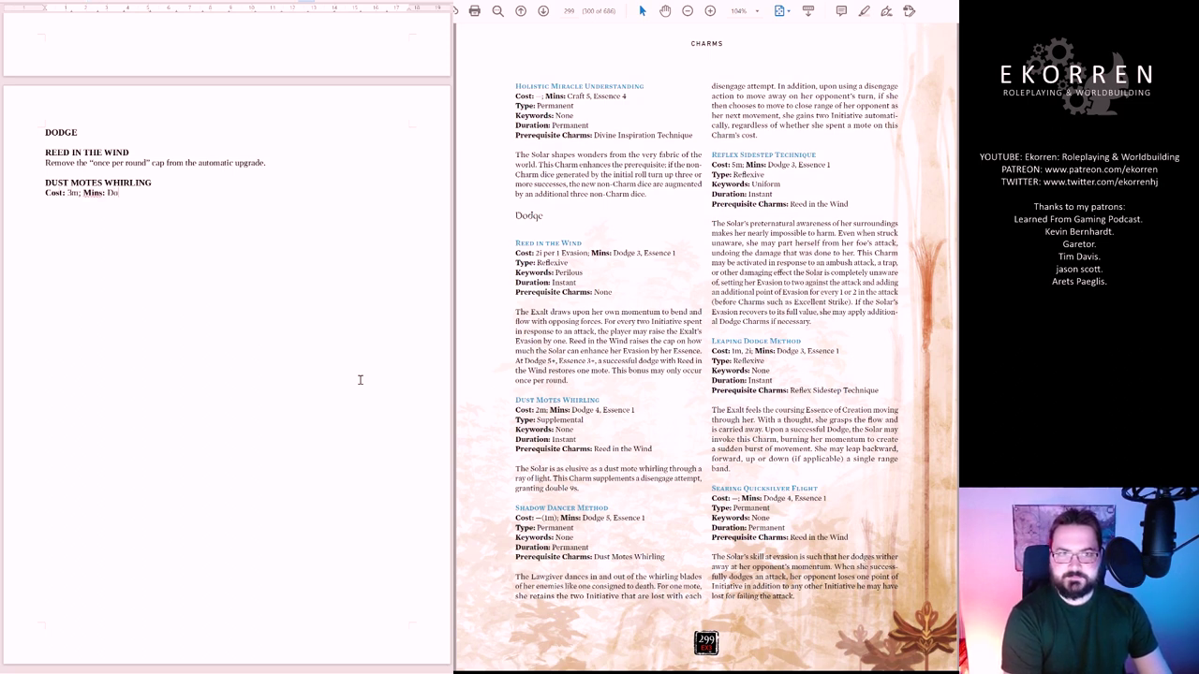
type("dge 4, Essence 1")
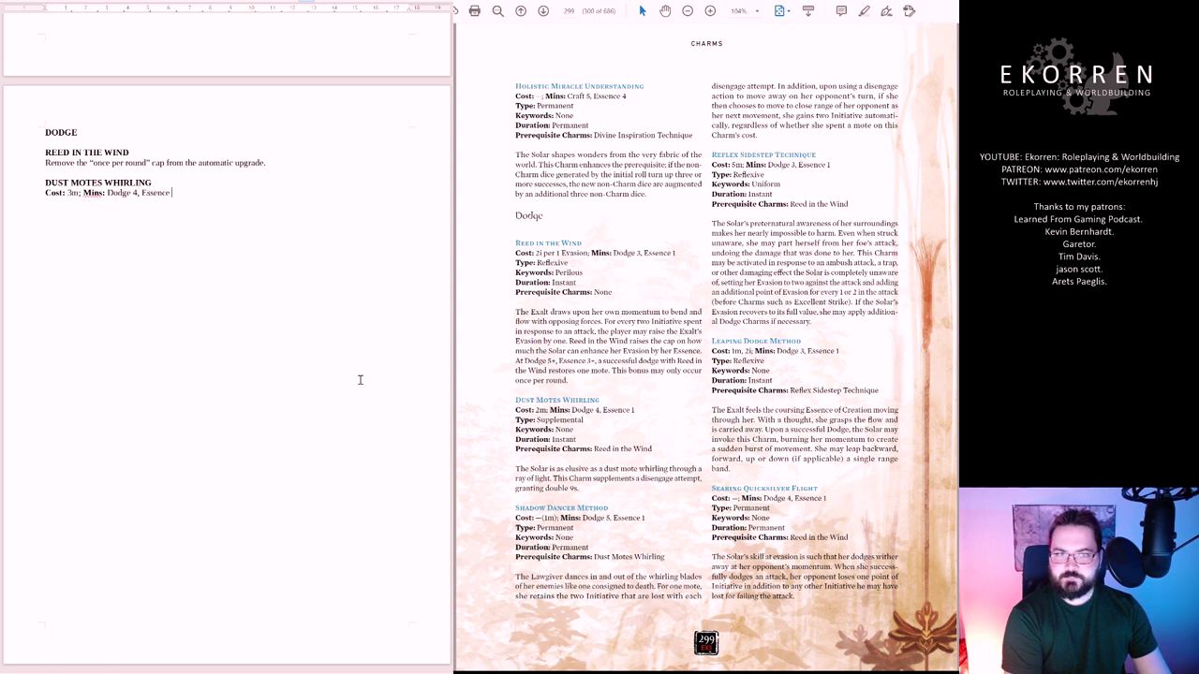
key("Return")
type("Type: Supplemental Keywords: None Duration: Instant Prerequisite Charms: Reed in the Wind")
Copy the Dust Motes Whirling description from the PDF, adding "The Solar retains the two Initiative that are lost with the disengage attempt."
type("The So")
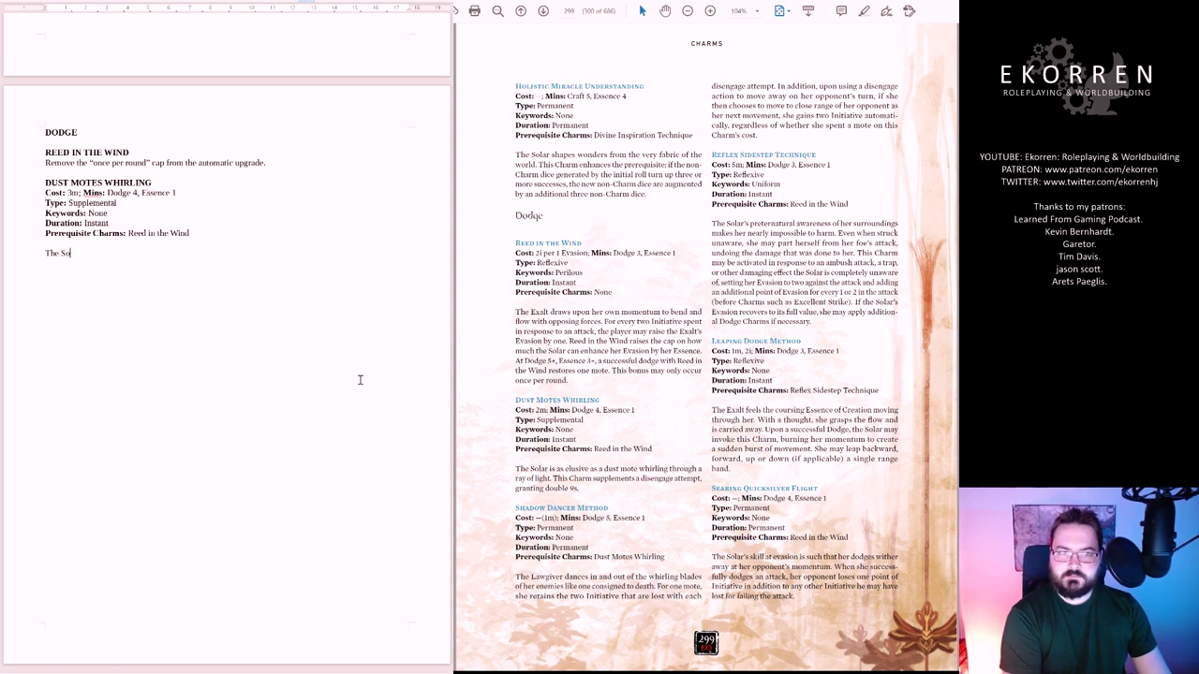
type("lar is as elusi")
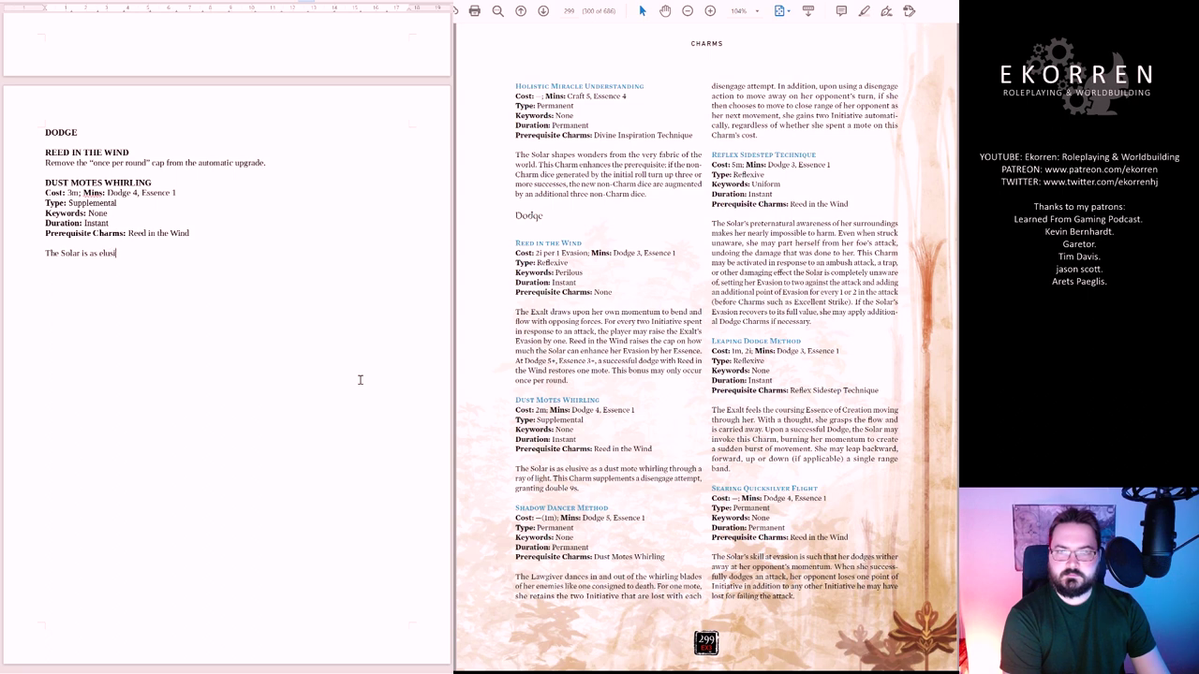
type("ve as a dust mote w")
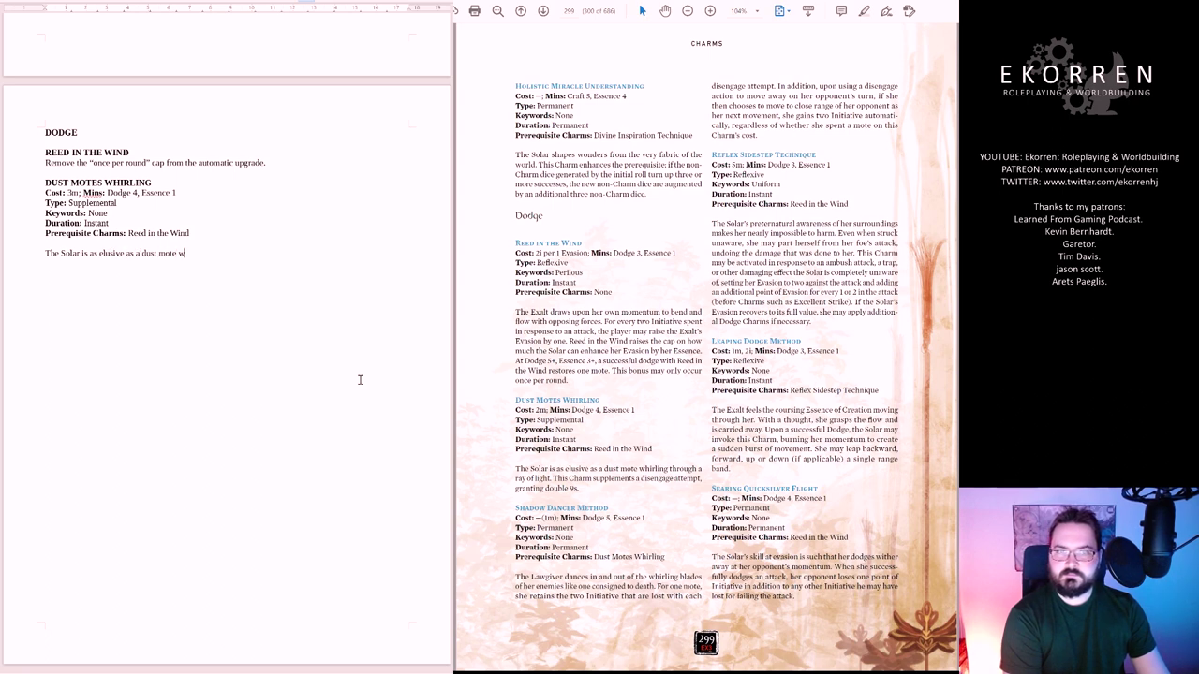
type("hirling through a ray of l")
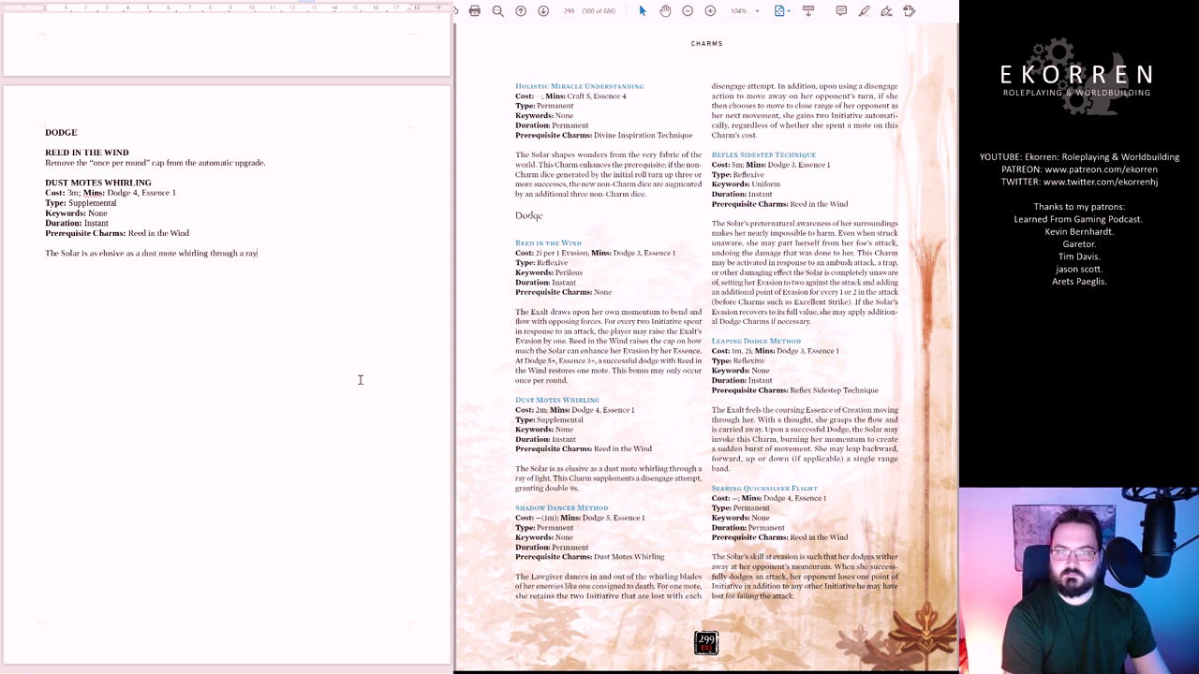
type("ight.")
type("This Charm supplements a disengage attempt, granting double 9s. The Solar retains the two Initiative that are lost wit")
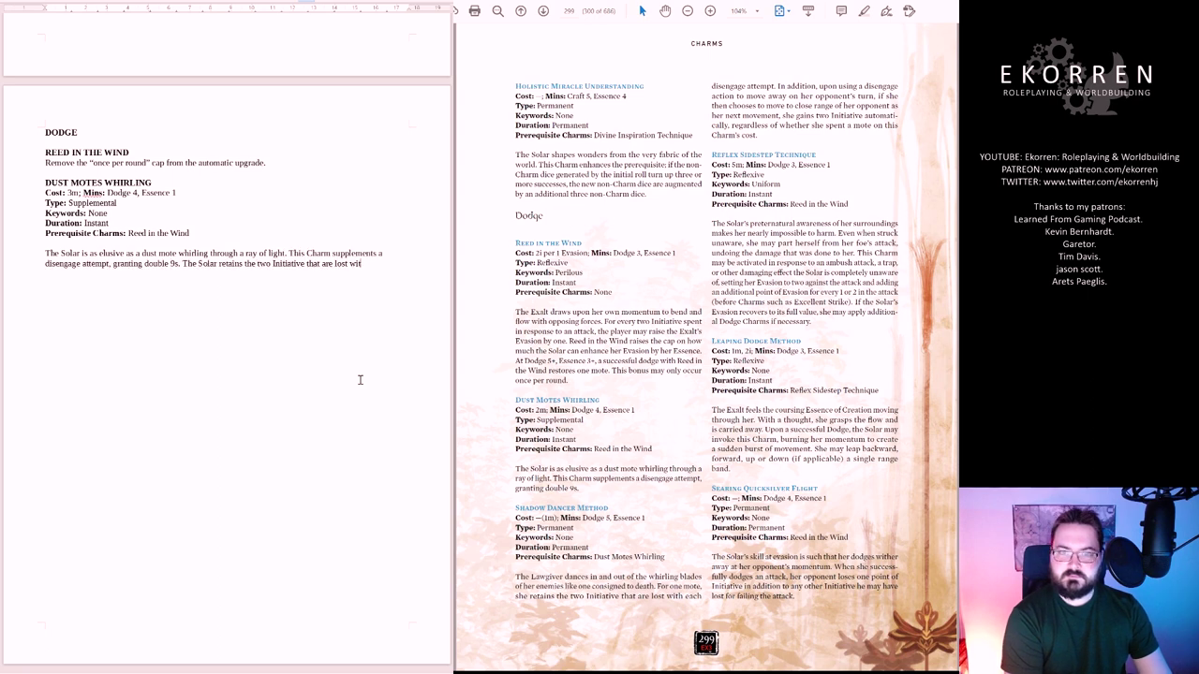
type("h the disengage")
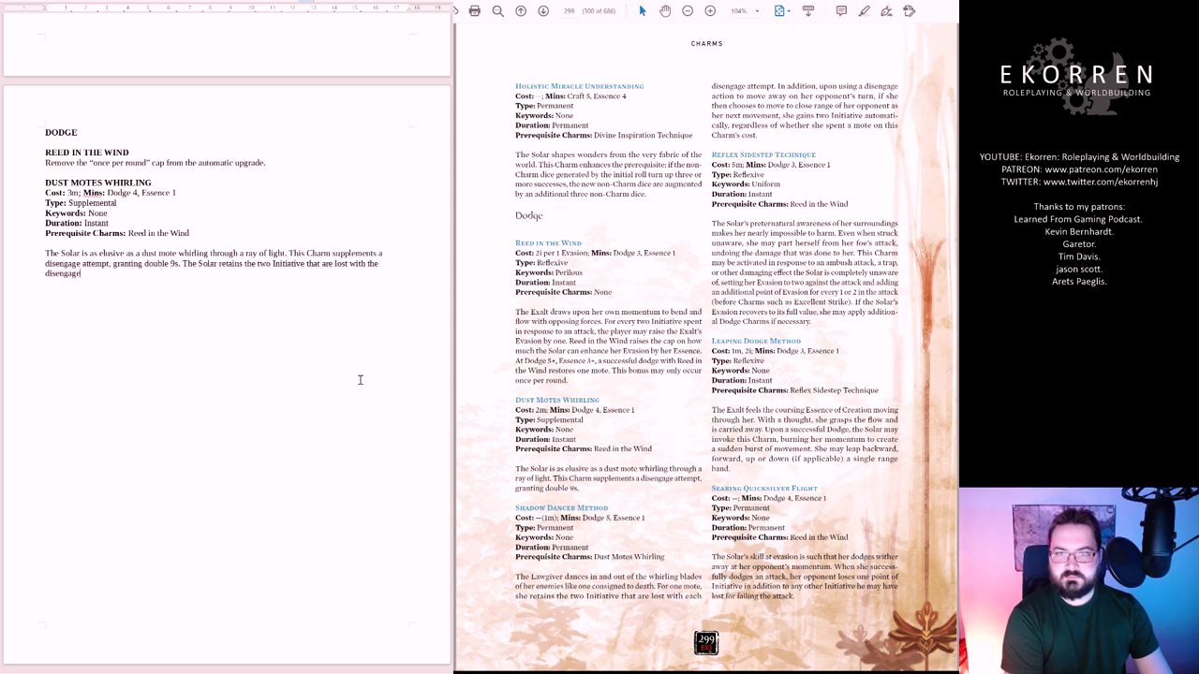
type(" attempt. ")
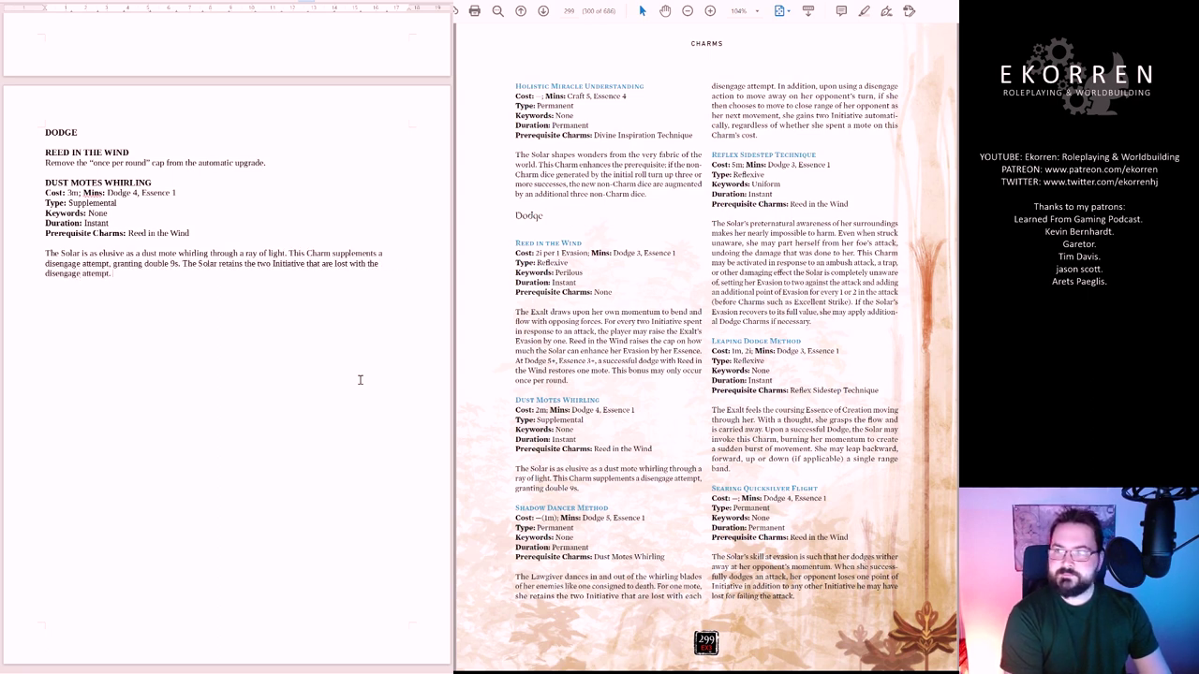
type("In addition, upon using a disengage action to move away on her opponent's turn, if she then chooses to move to close range of her opponent as her next")
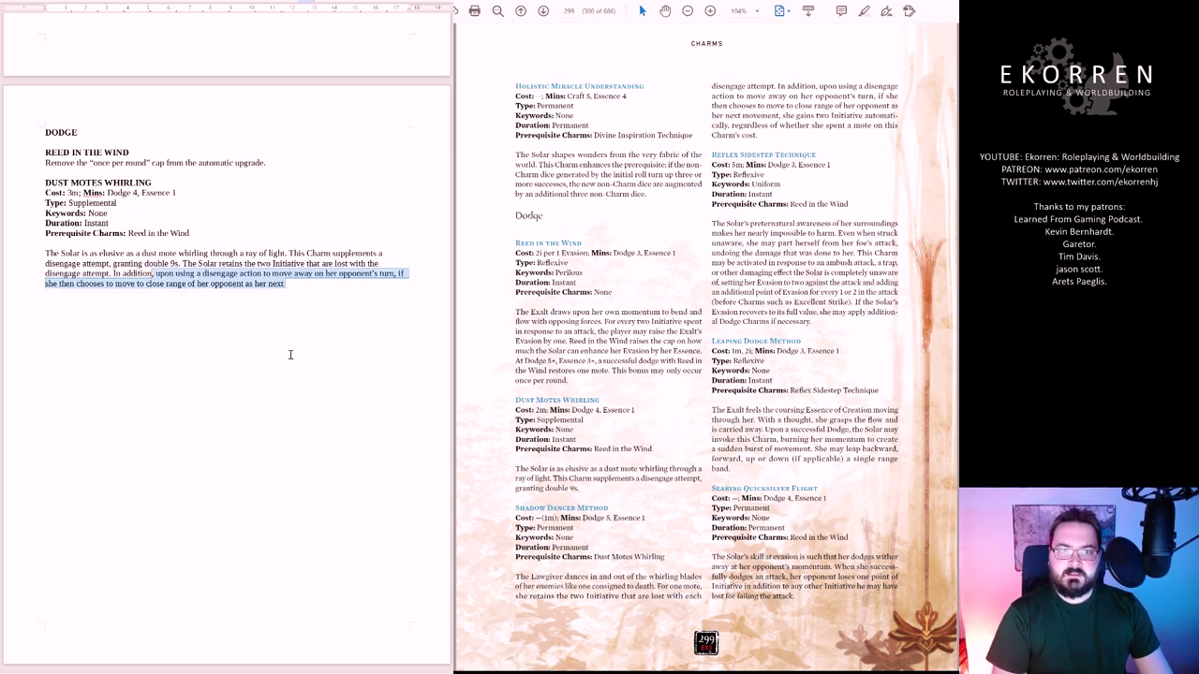
key("BackSpace")
key("BackSpace")
key("BackSpace")
key("BackSpace")
key("BackSpace")
key("BackSpace")
key("BackSpace")
key("BackSpace")
key("BackSpace")
key("BackSpace")
key("BackSpace")
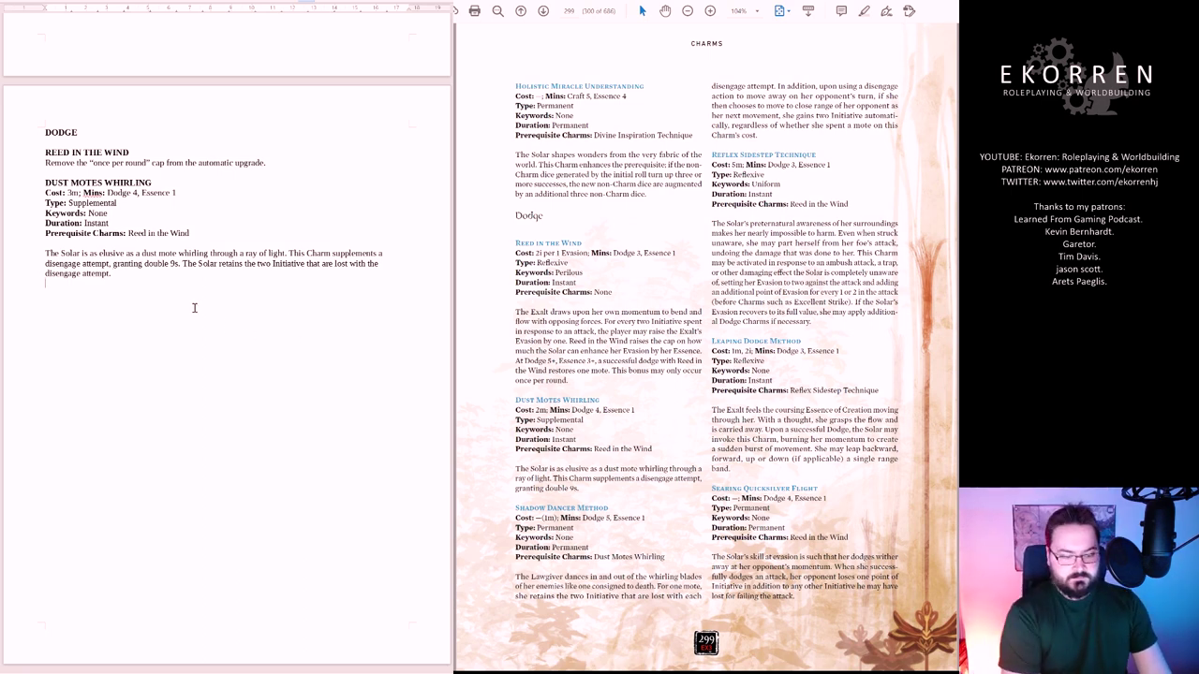
Add the bold heading "SHADOW DANCER METHOD" with the note "Remove this Charm." beneath the Dust Motes Whirling entry
type("SHADOW DANCE")
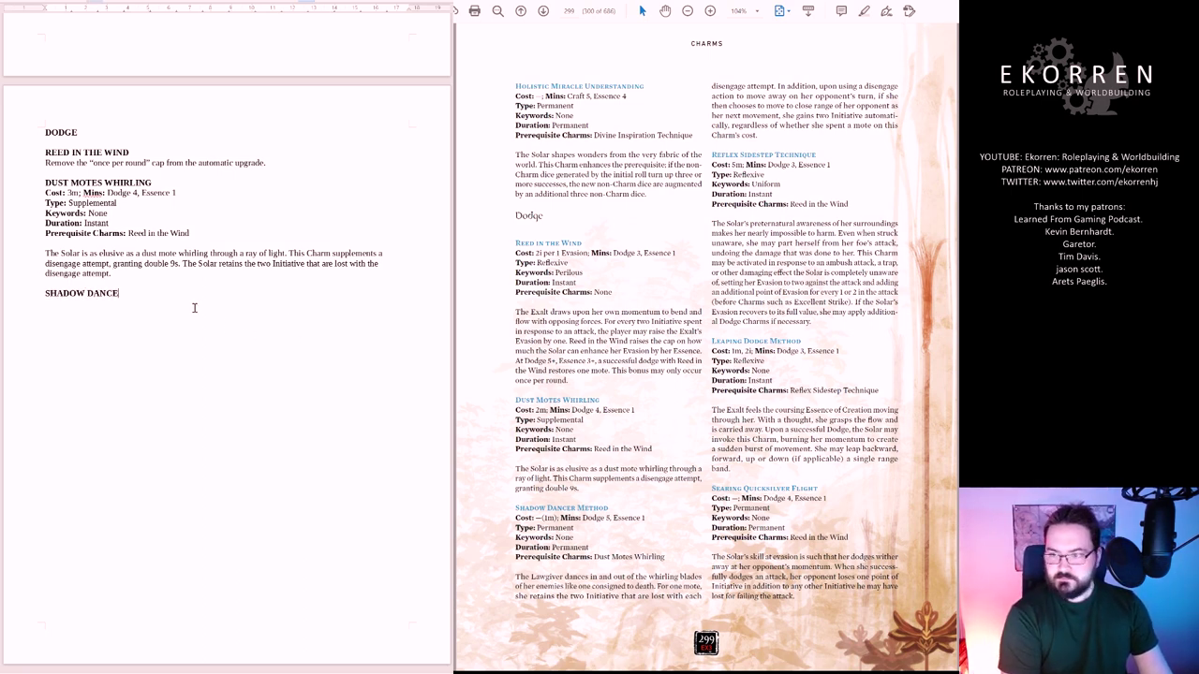
type("R METHOD")
key("Return")
type("Remove t")
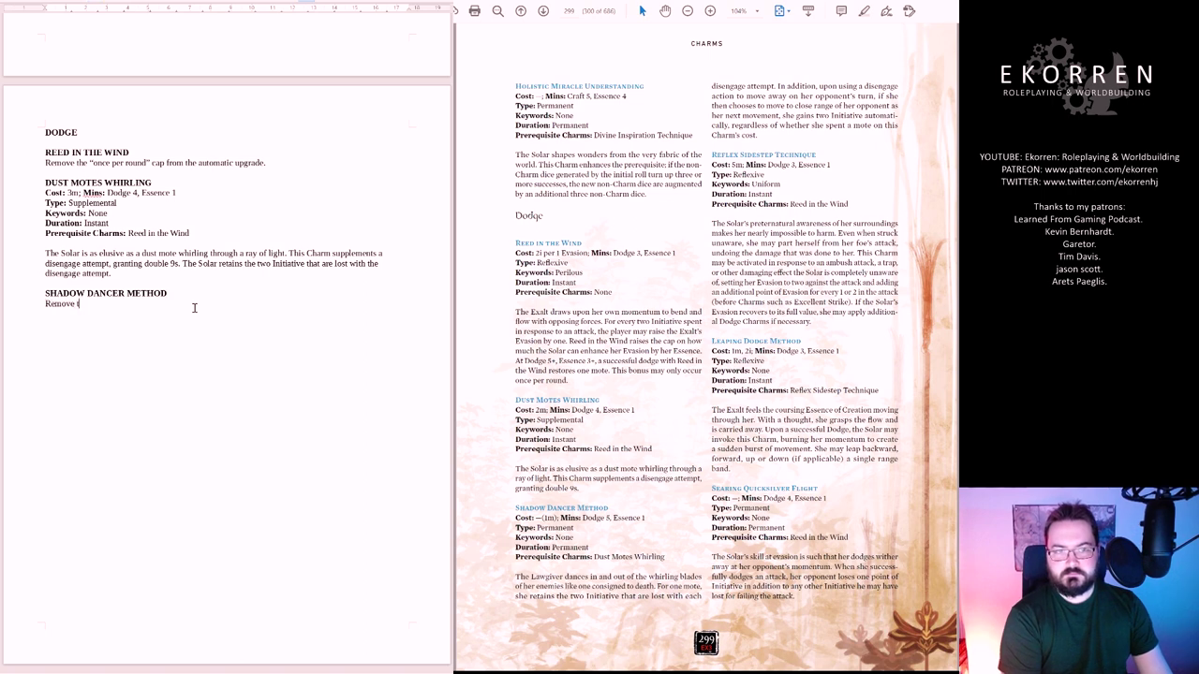
type("his Charm.")
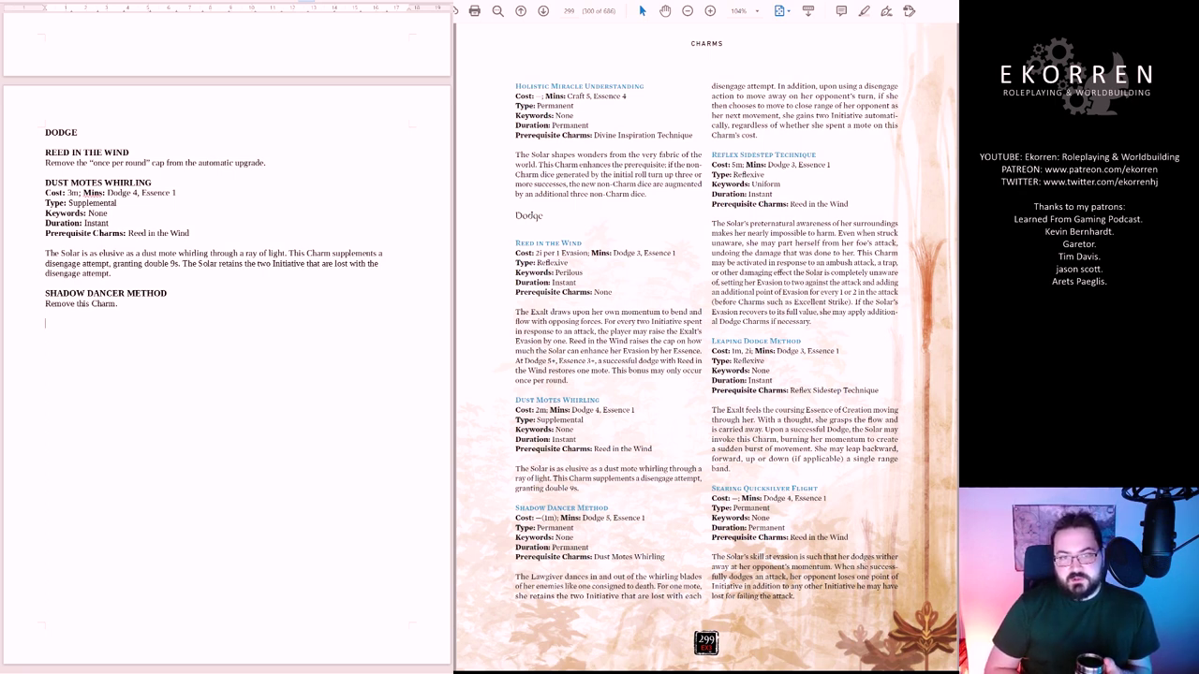
left_click_drag(113, 273, 181, 263)
left_click(248, 364)
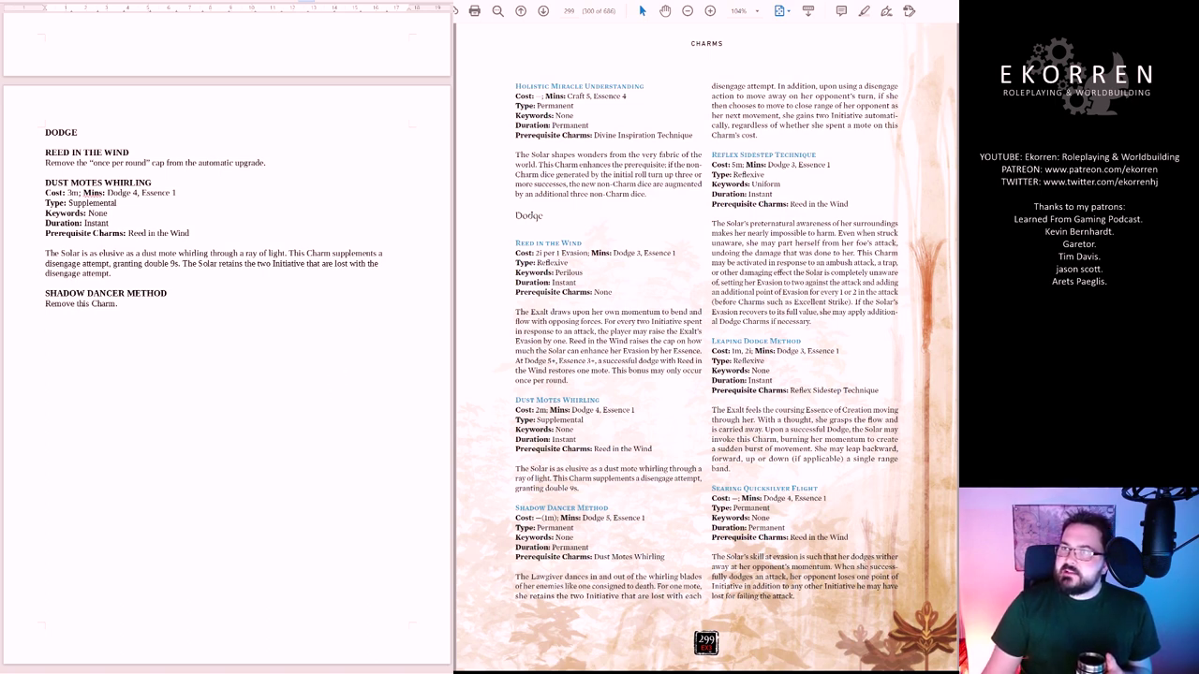
mouse_move(778, 86)
left_mouse_down()
mouse_move(843, 99)
mouse_move(785, 129)
mouse_move(774, 153)
mouse_move(770, 128)
left_mouse_up()
left_click(801, 119)
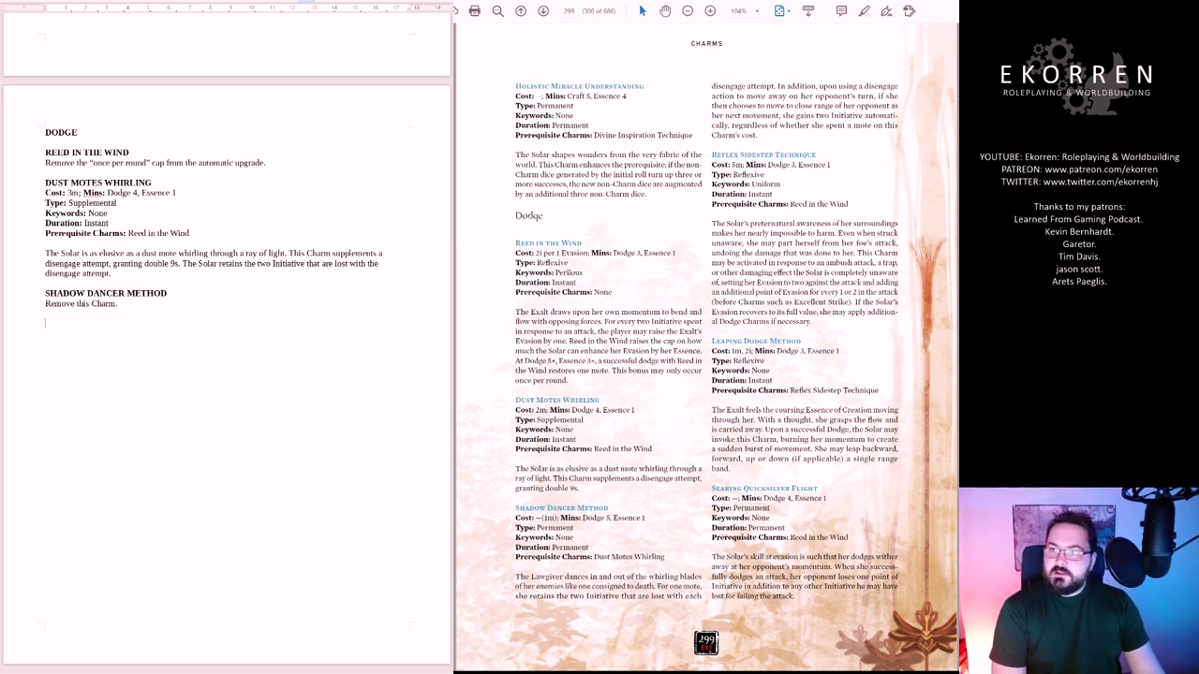
Add the bold heading "REFLEX SIDESTEP TECHNIQUE" beneath the Shadow Dancer Method entry, leaving a new line ready for its note
type("RE")
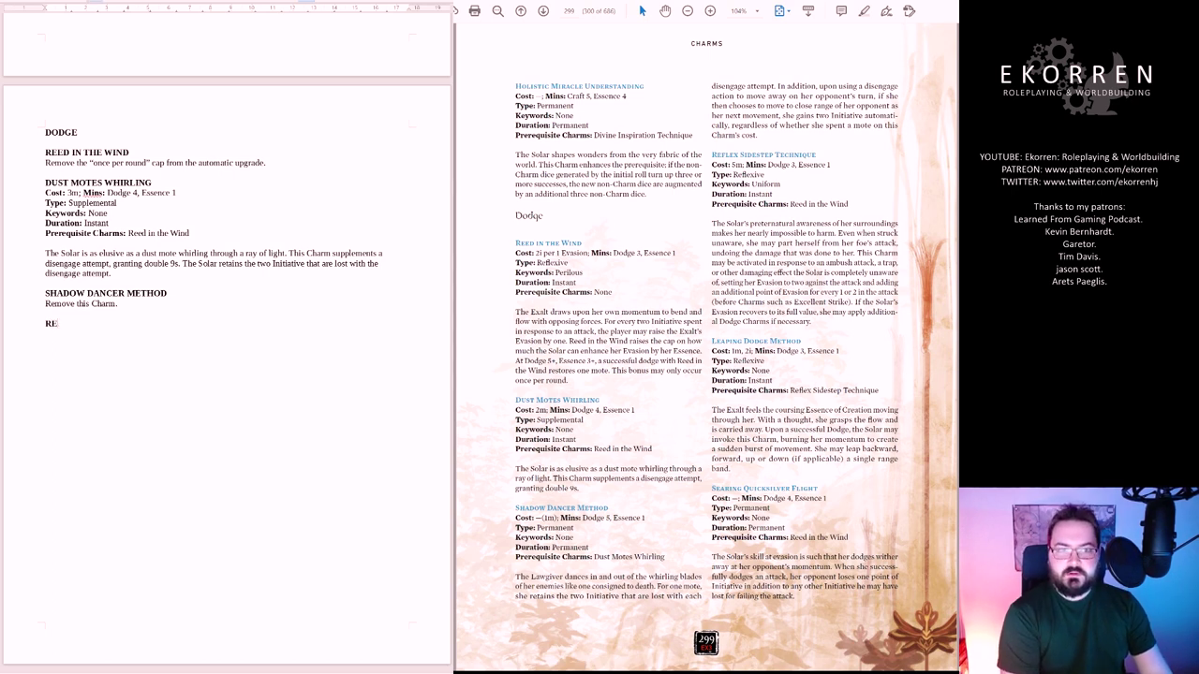
type("FLEX SIDESTEP")
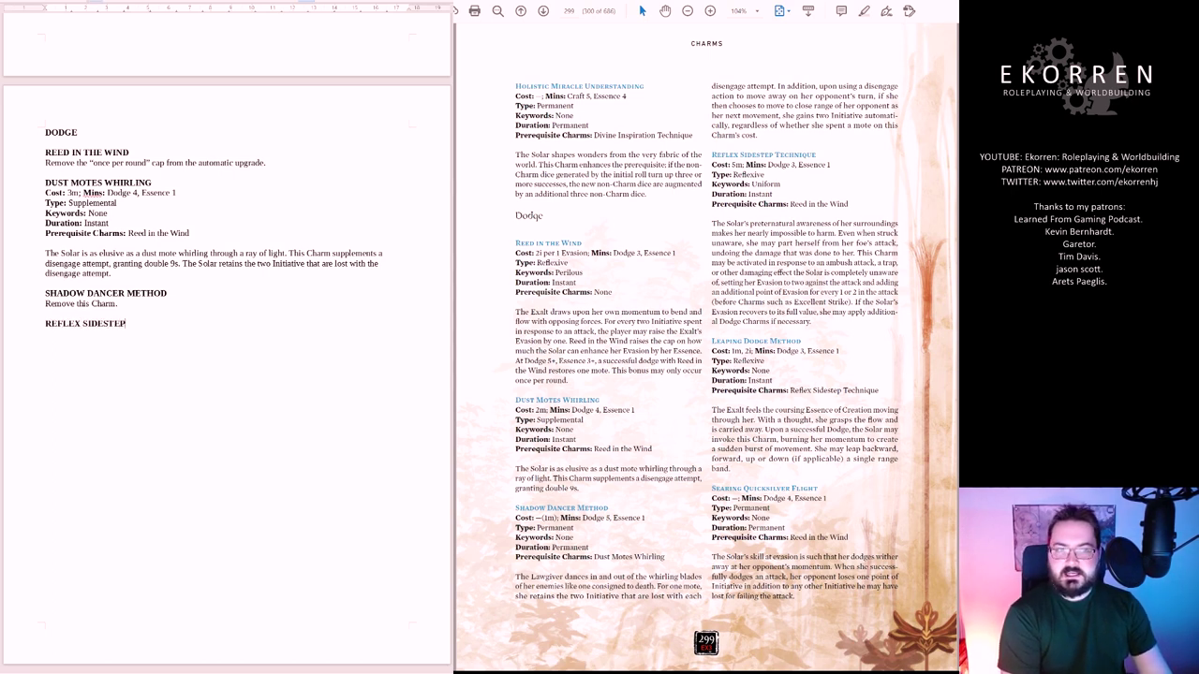
type(" TECHNIQUE")
key("Return")
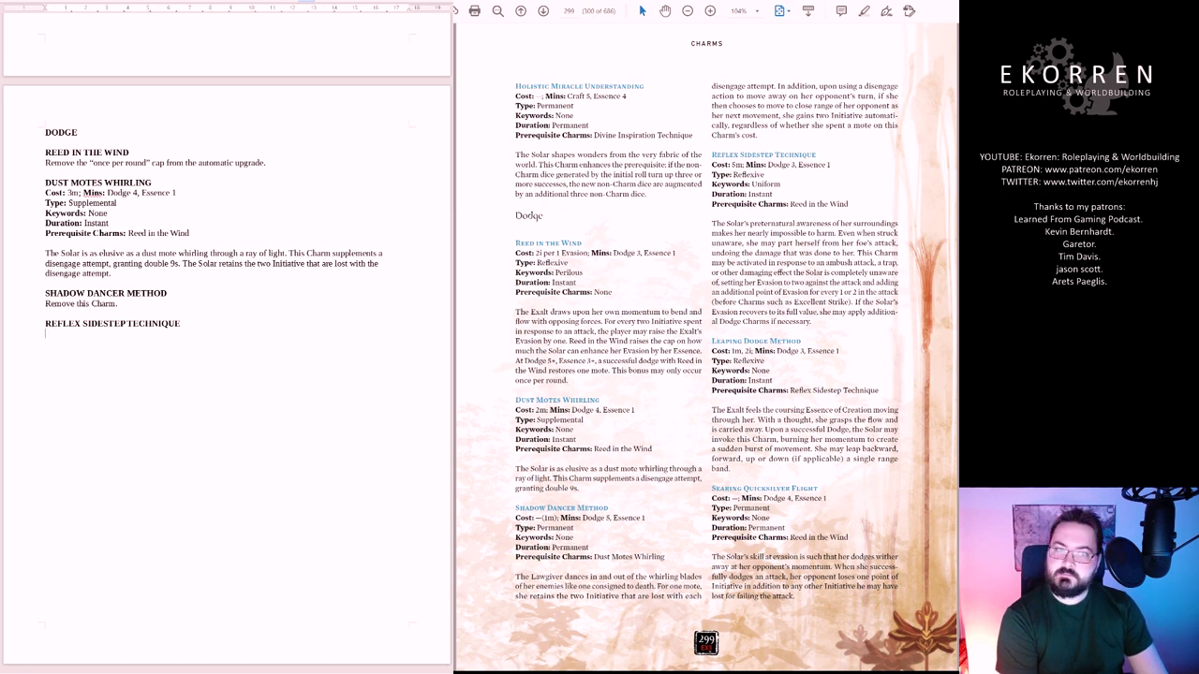
Write beneath the Reflex Sidestep Technique heading: "The Solar may apply additional Dodge Charms if necessary without having to recover Evasion to its full value."
type("The Solar sh")
key("BackSpace")
key("BackSpace")
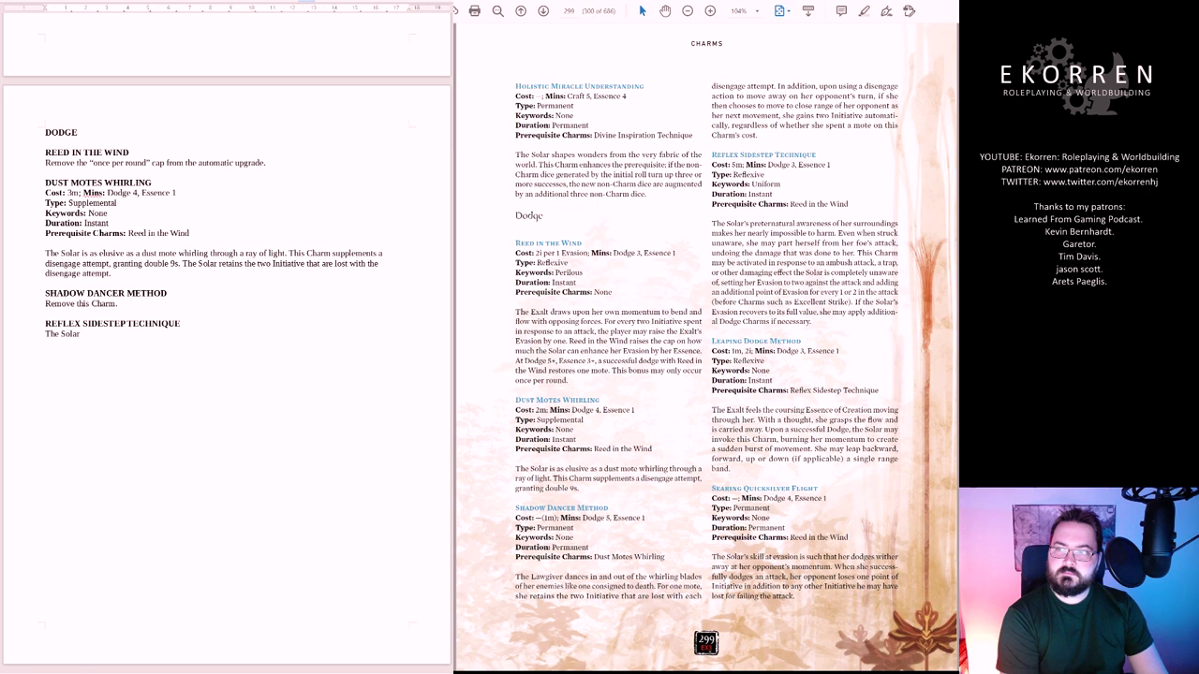
type("may use")
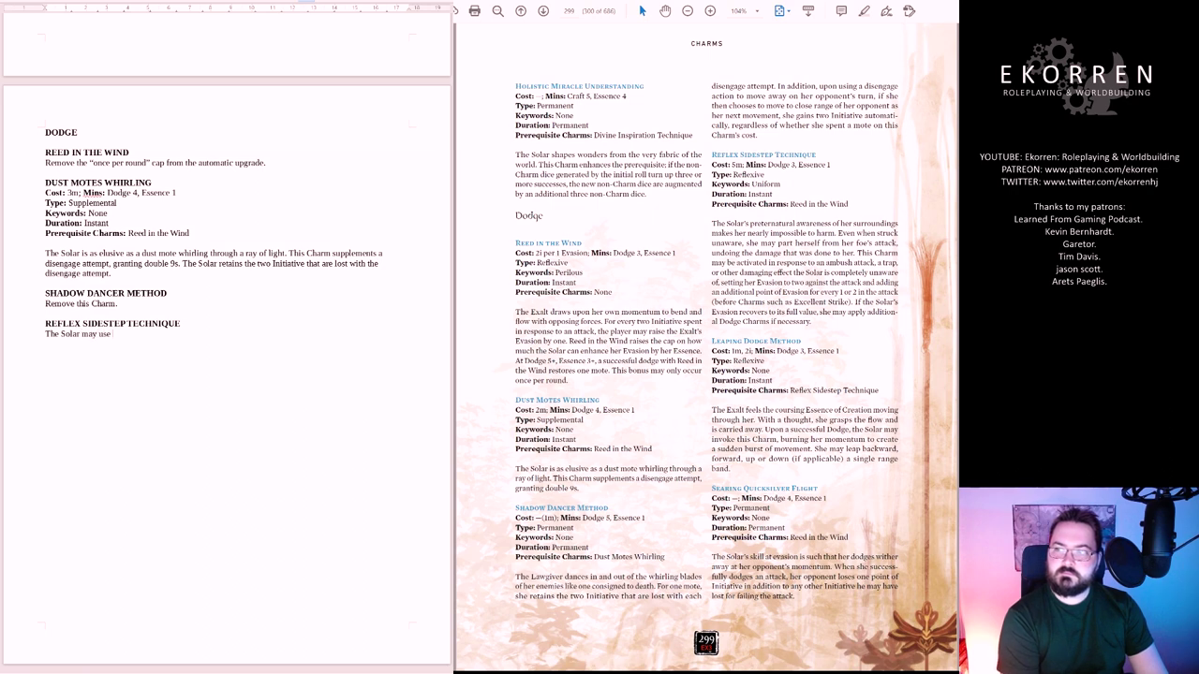
key("BackSpace")
key("BackSpace")
key("BackSpace")
key("BackSpace")
type("apply ad")
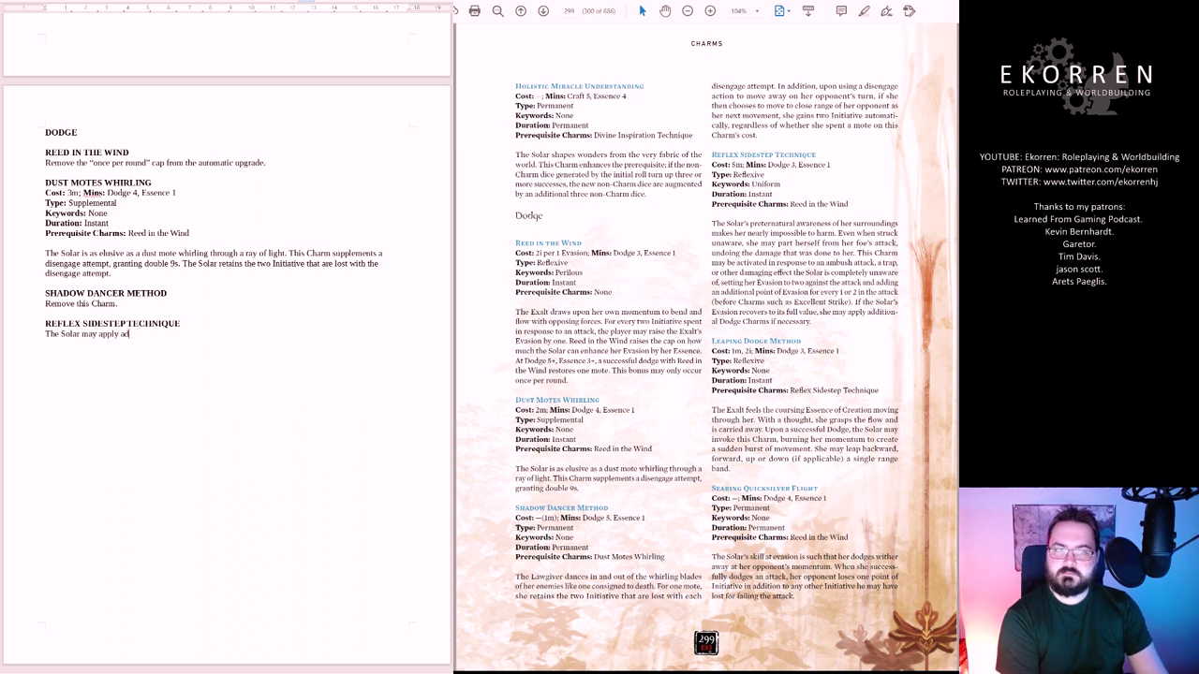
type("ditional Dodge Char")
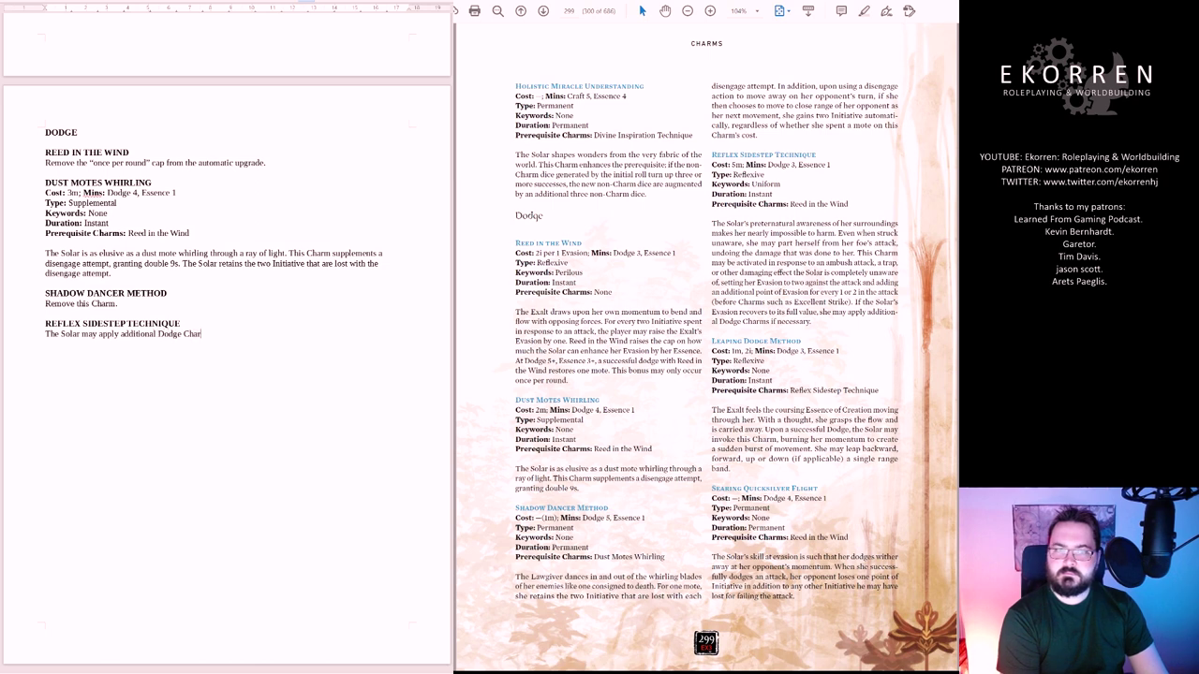
type("ms if necessary without having to recover Evasion to its full value.")
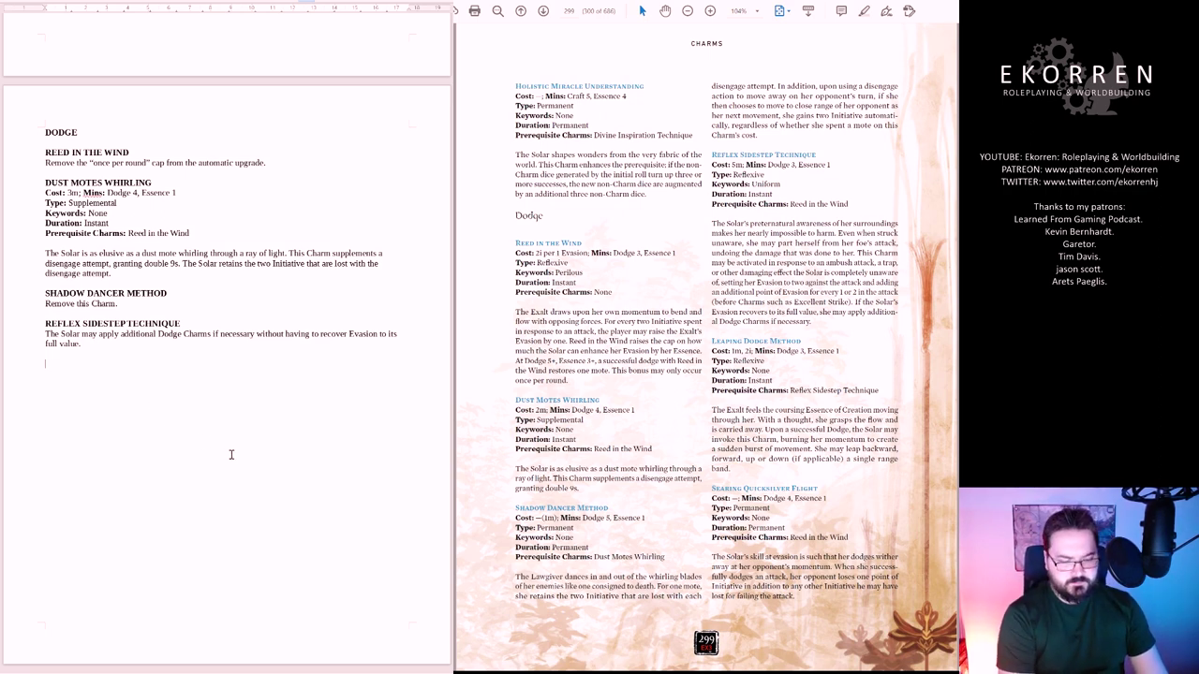
Add the bold heading "LEAPING DODGE METHOD" with the note "A-OKAY!" beneath the Reflex Sidestep Technique entry
type("LEAPING DODGE METHOD")
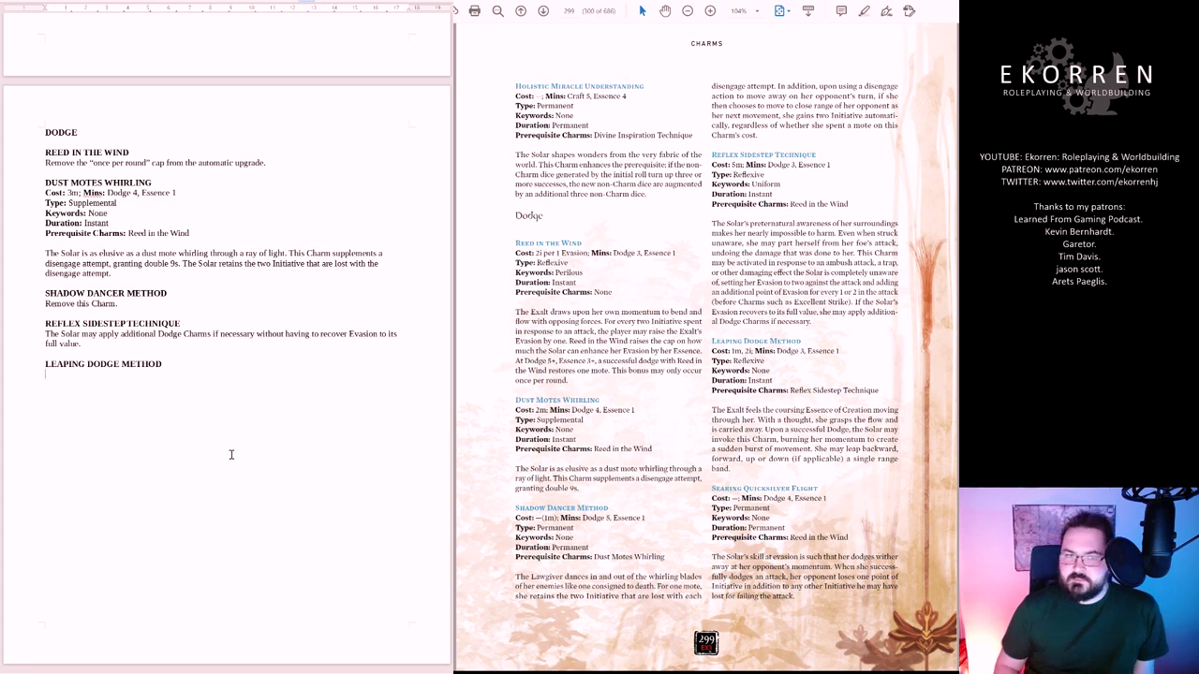
key("Return")
type("A-0KAY!")
key("Return")
key("Return")
Add the bold heading "SEARING QUICKSILVER FLIGHT" with the note "A-OKAY!" beneath the Leaping Dodge Method entry
type("SEARING QUICKSILVER FLIGHT")
key("Return")
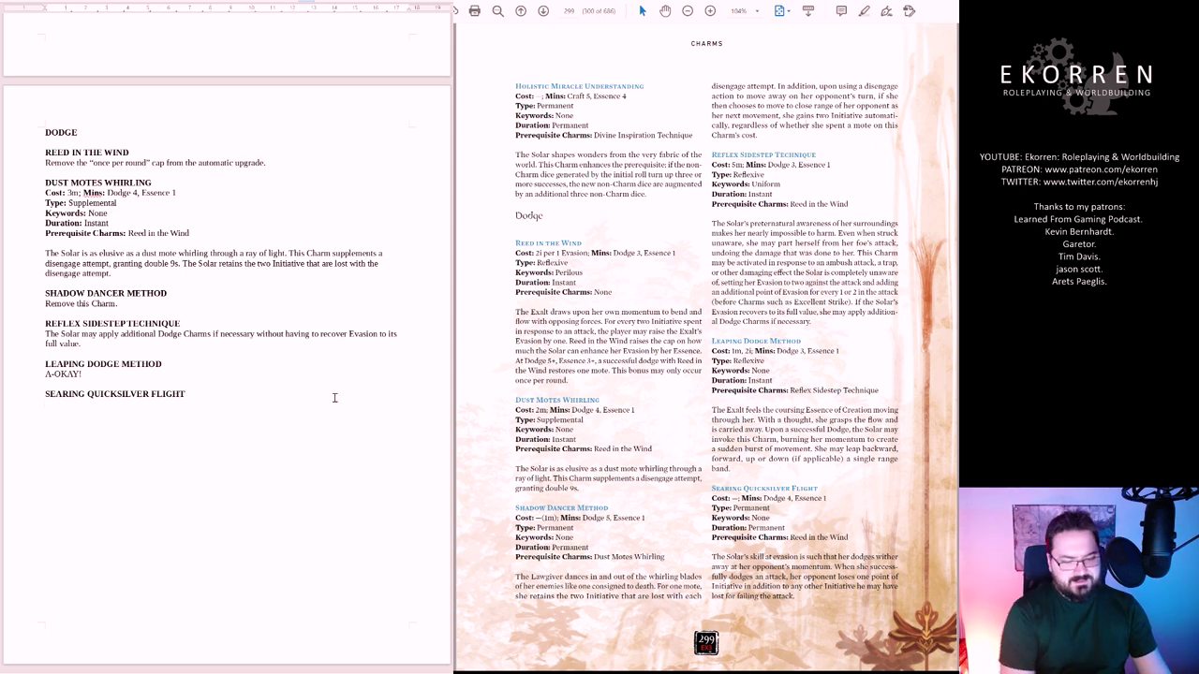
type("A-OKAY!")
key("Return")
key("Return")
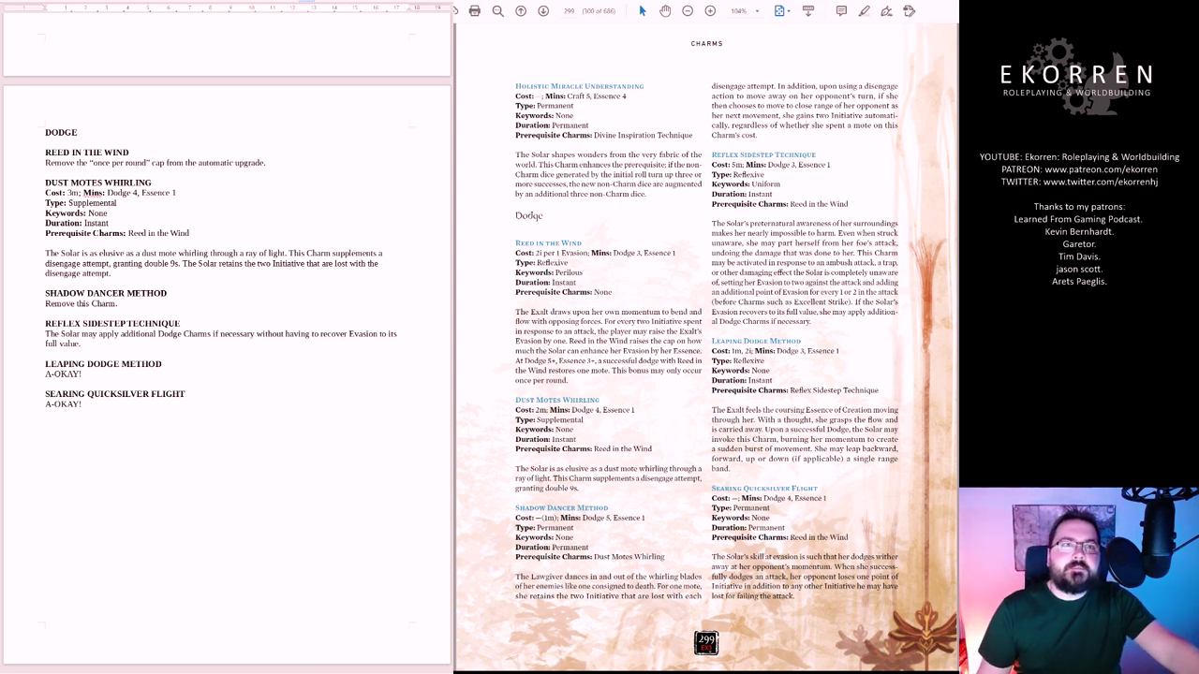
Continue to page 300 of the PDF and add the bold heading "DRIFTING LEAF ELUSION" with the note "Remove this Charm."
scroll(706, 346, "down", 3)
type("DRIFTING LEAF ELUSION")
key("Return")
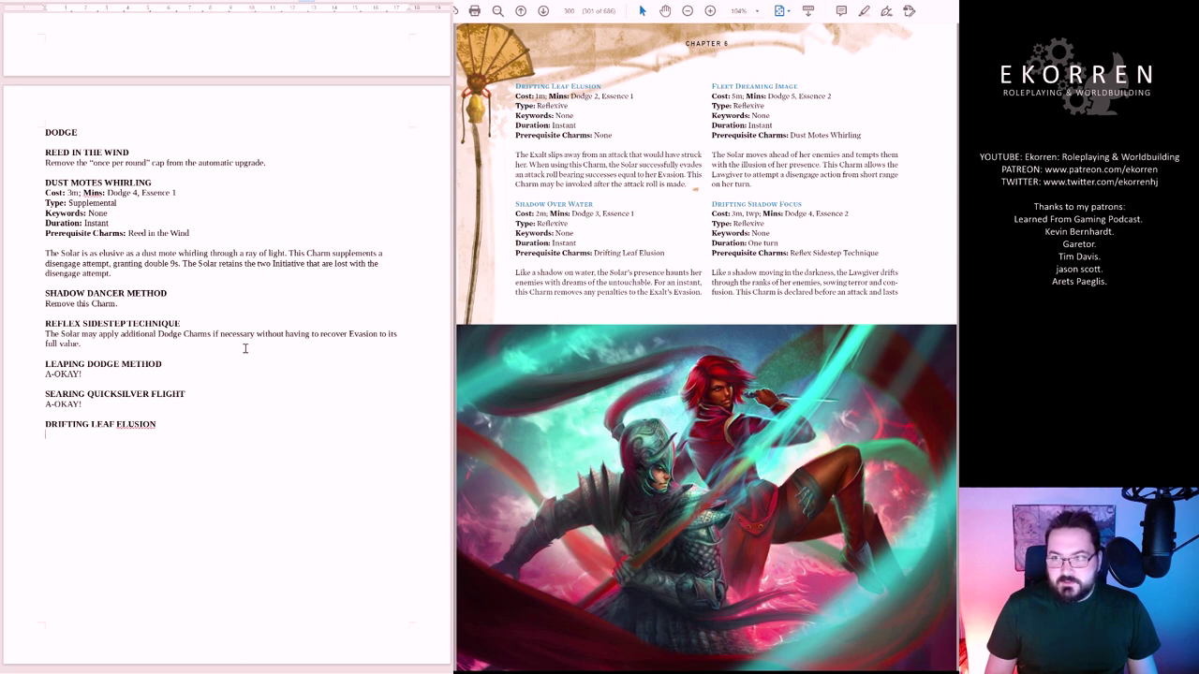
key("Return")
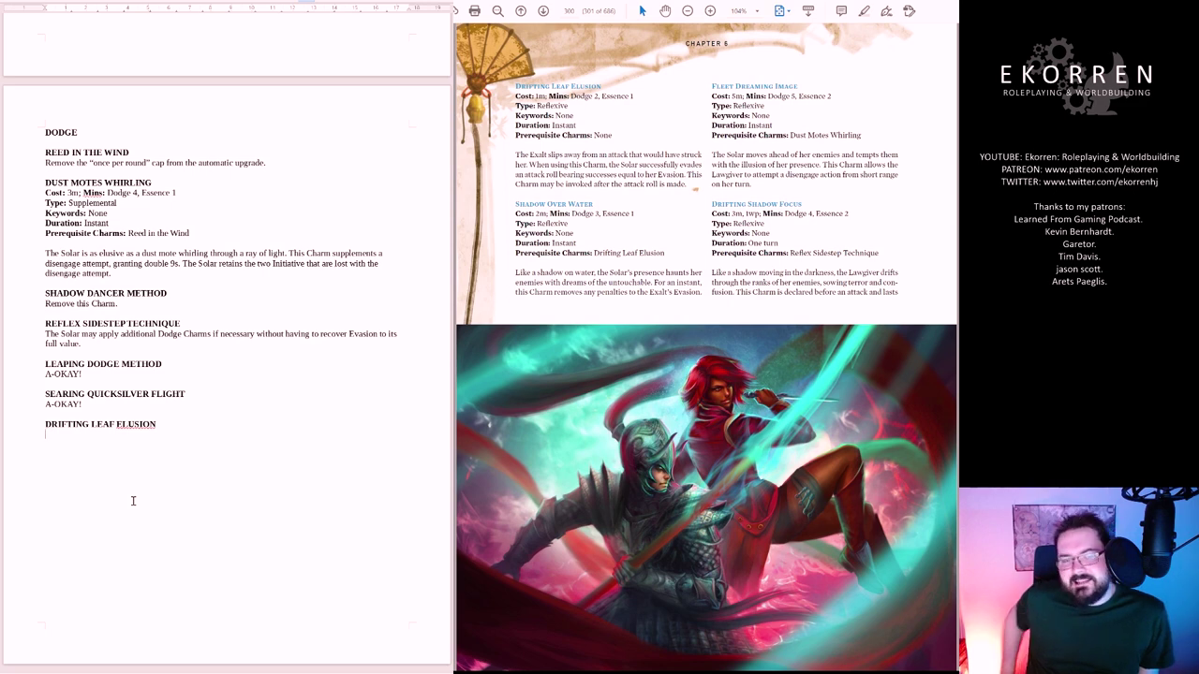
key("Return")
type("Remove this Charm.")
key("Return")
key("Return")
Add the bold heading "SHADOW OVER WATER" with the line "Prerequisite Charms: None" and, after a blank line, the note "A-OKAY!"
type("SHADOW ")
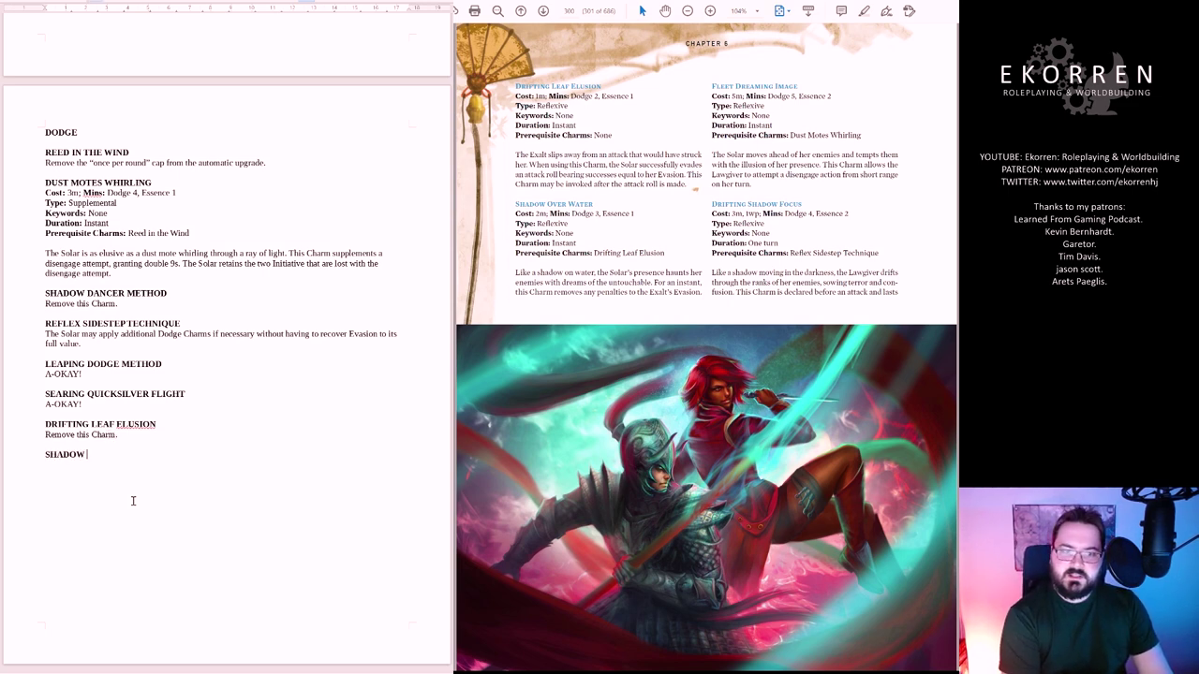
type("OVER WATER")
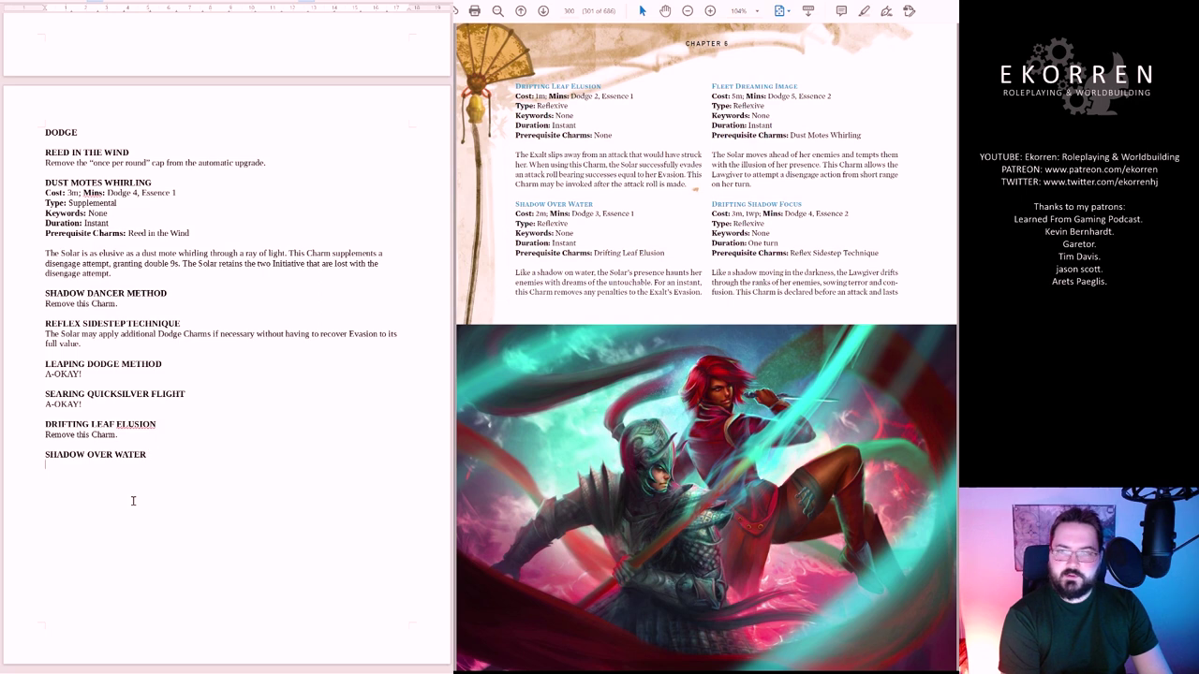
key("Return")
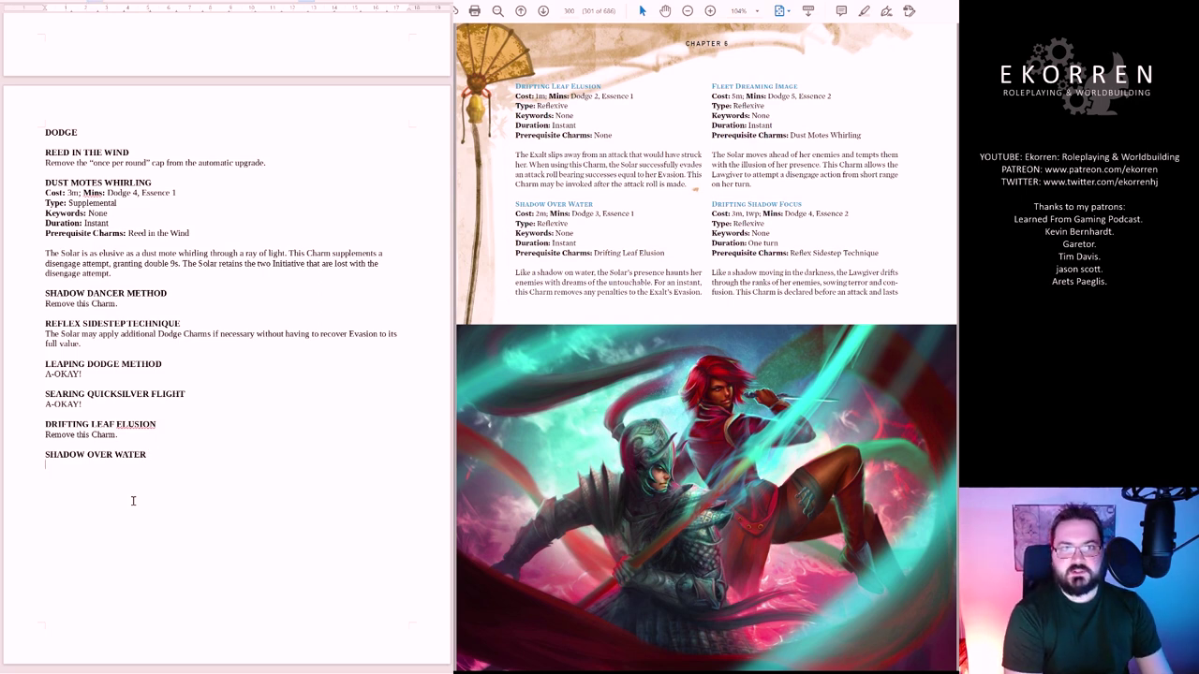
type("Prerequisite Charms")
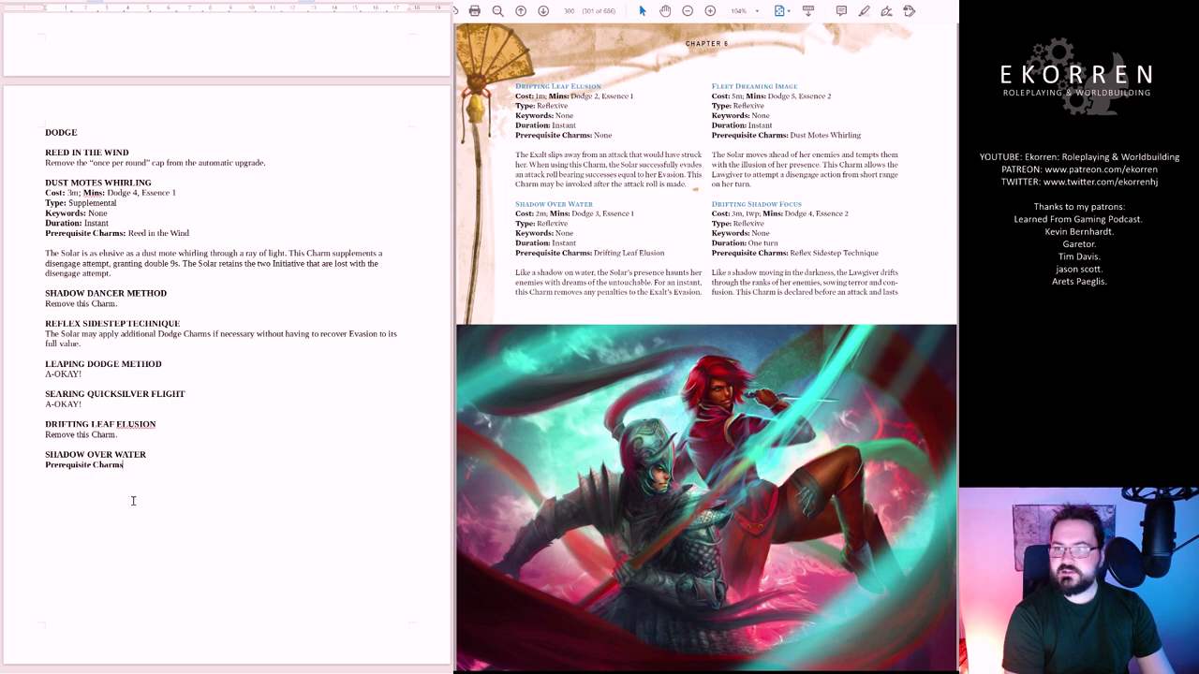
type(": None")
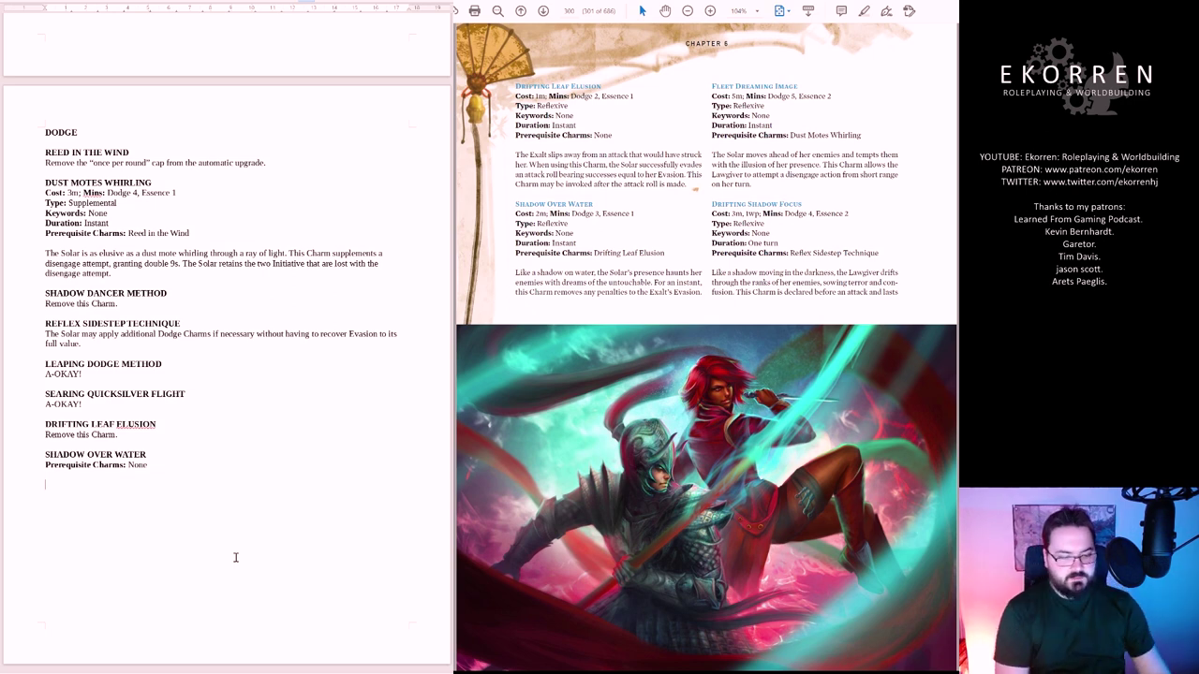
type("A-OKAY!")
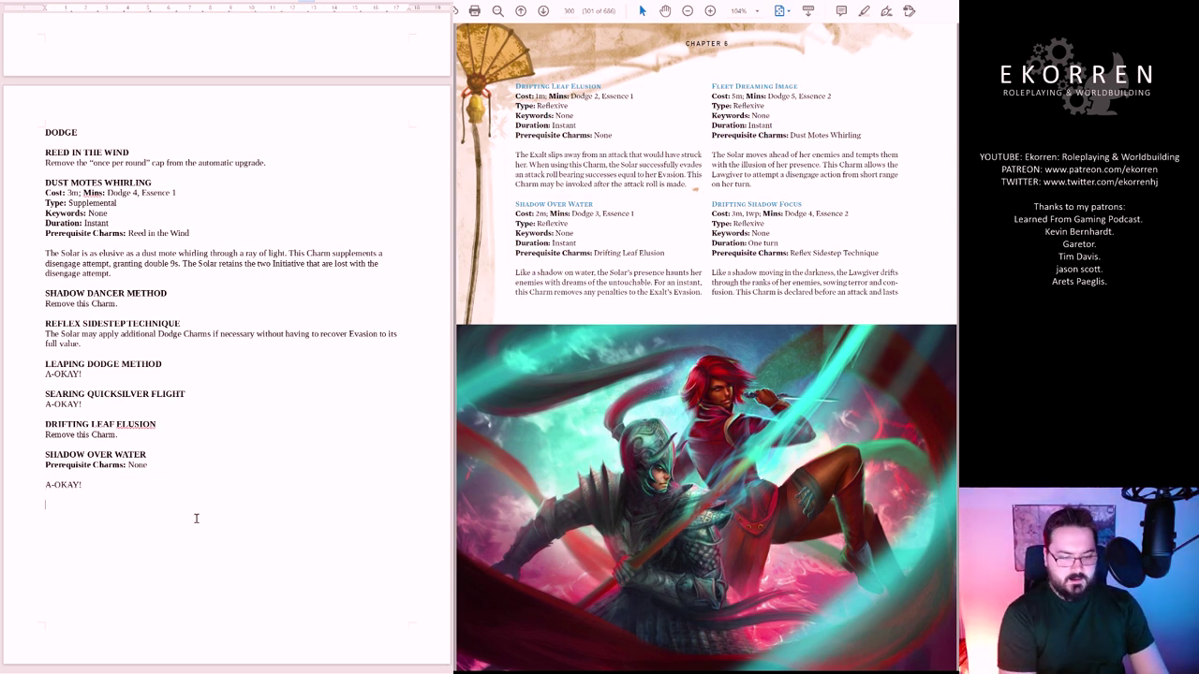
key("Return")
key("Return")
Add the bold heading "FLEET DREAMING IMAGE" with "This Charm allows the Lawgiver to attempt a disengage action from short range on her turn."
type("FLEET DREAMING IMAGE")
key("Return")
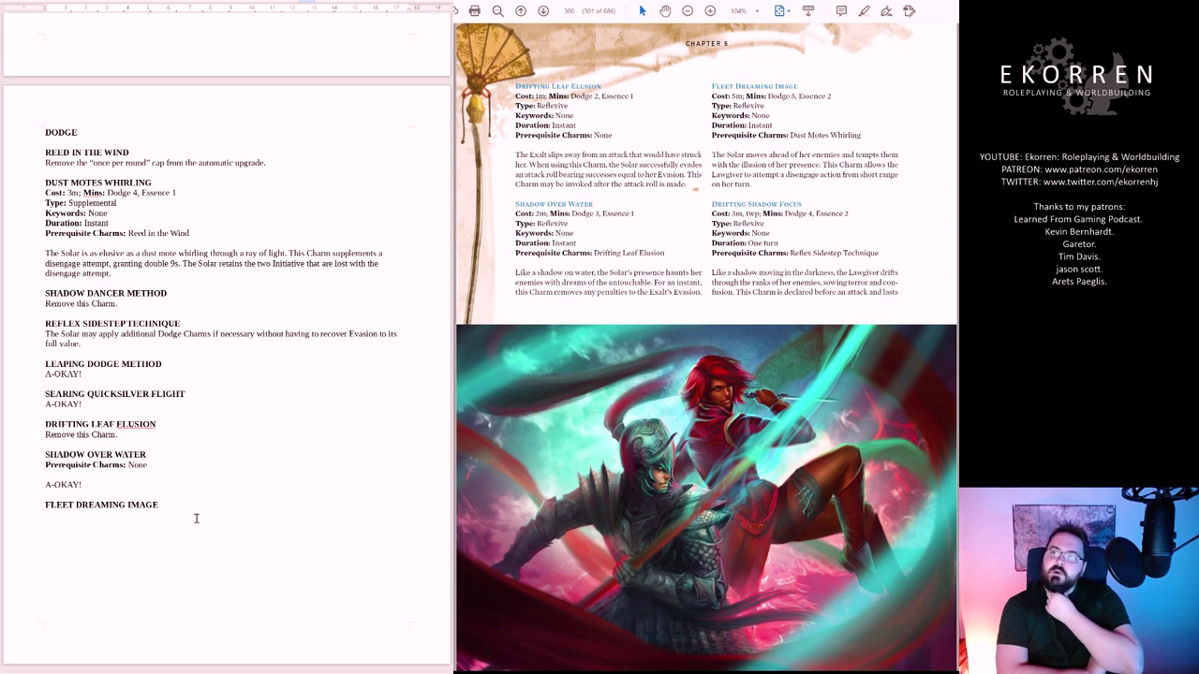
type("This Cha")
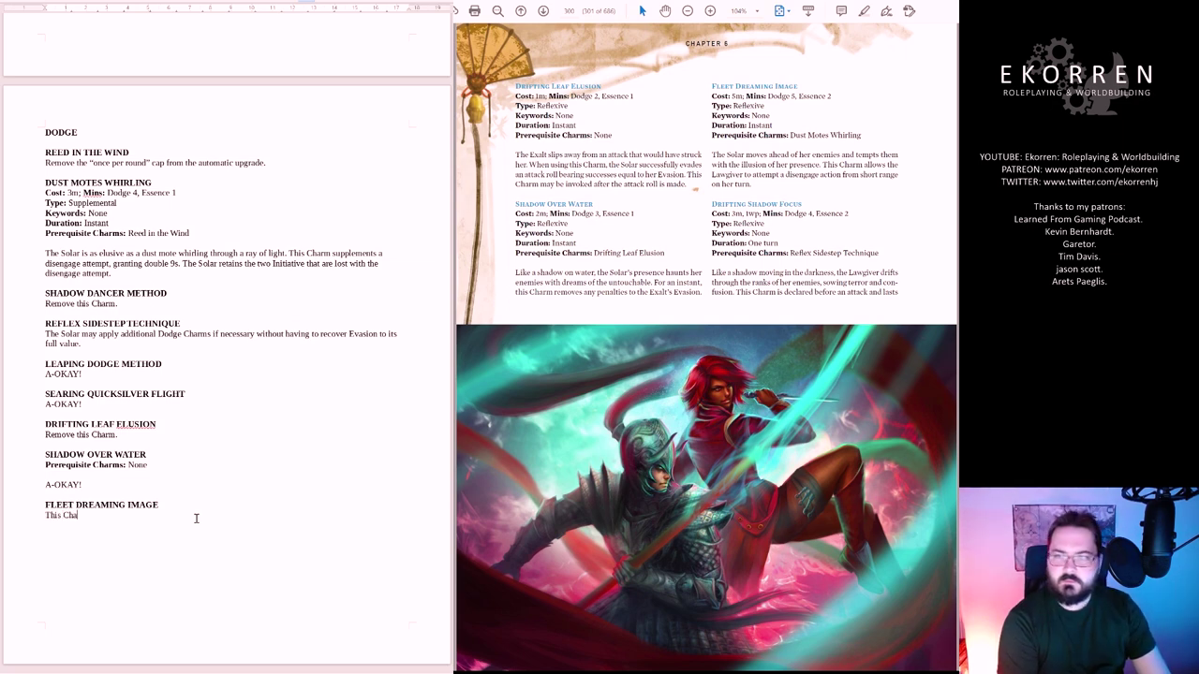
type("rm allows the Lawg")
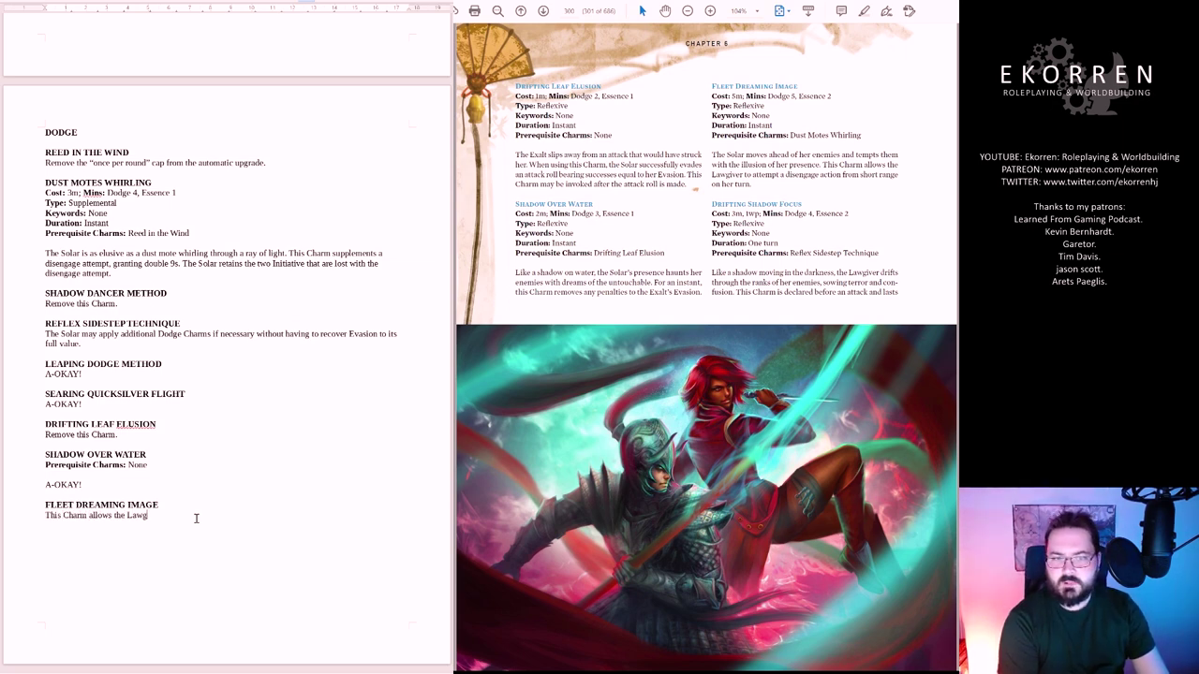
type("iver to attempt a di")
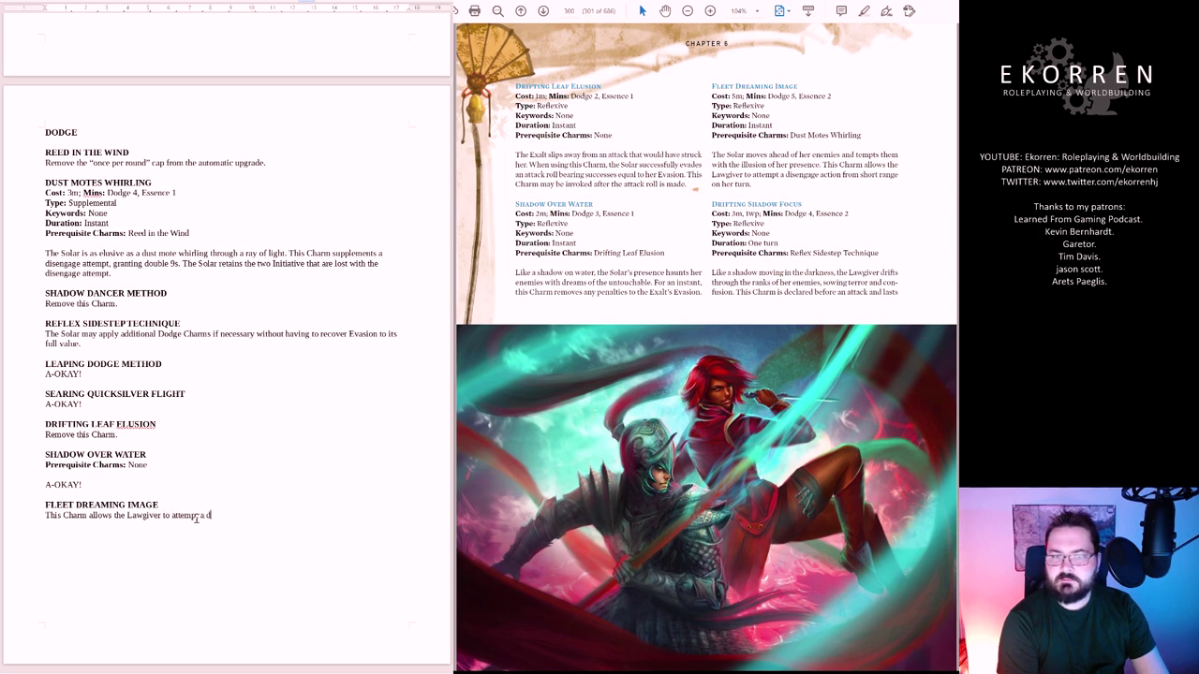
type("sengage a")
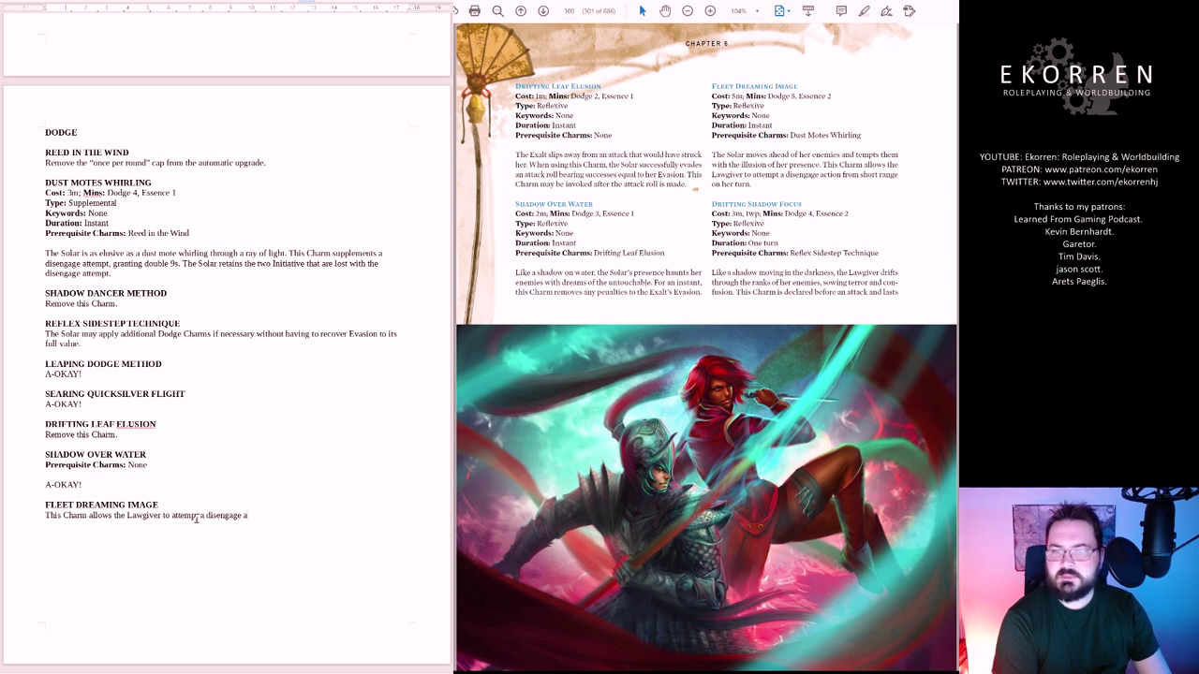
type("ction from sho")
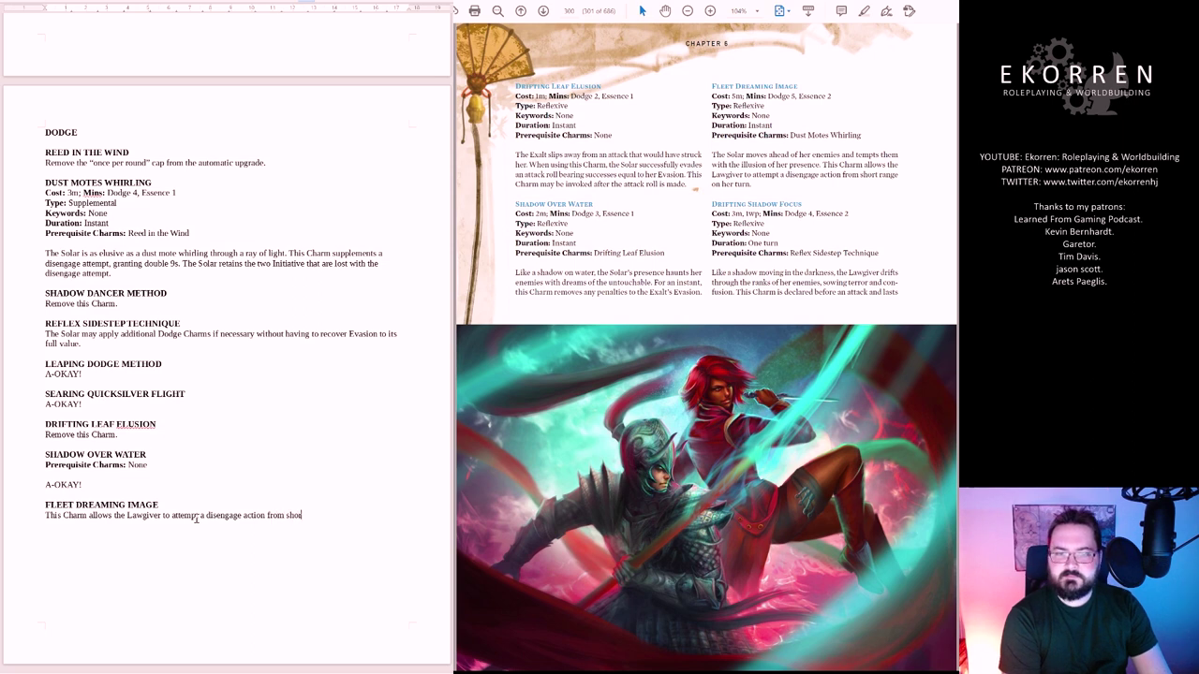
type("rt range on her tu")
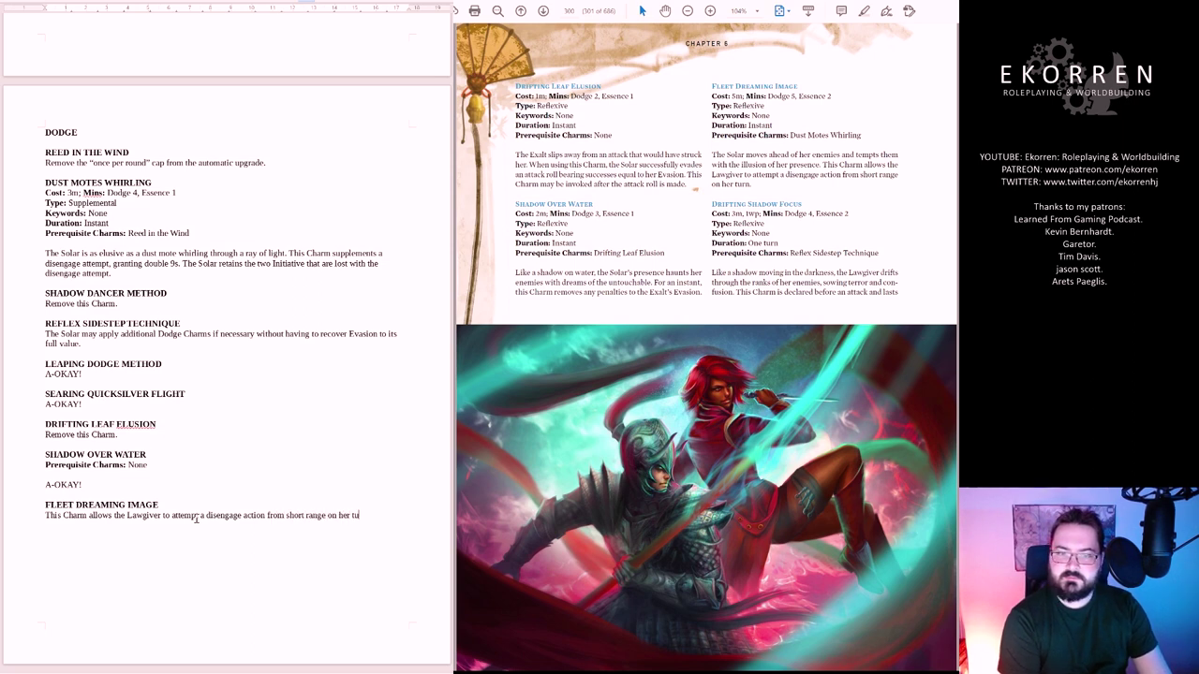
type("rn.")
Append "Unless her opponents can attack her out to short range, the disengage action succeeds automatically." and insert the line "Cost: 4m" above the description
type("Unless her opponents can attack her out to short range, the disengage action succeeds automatically.")
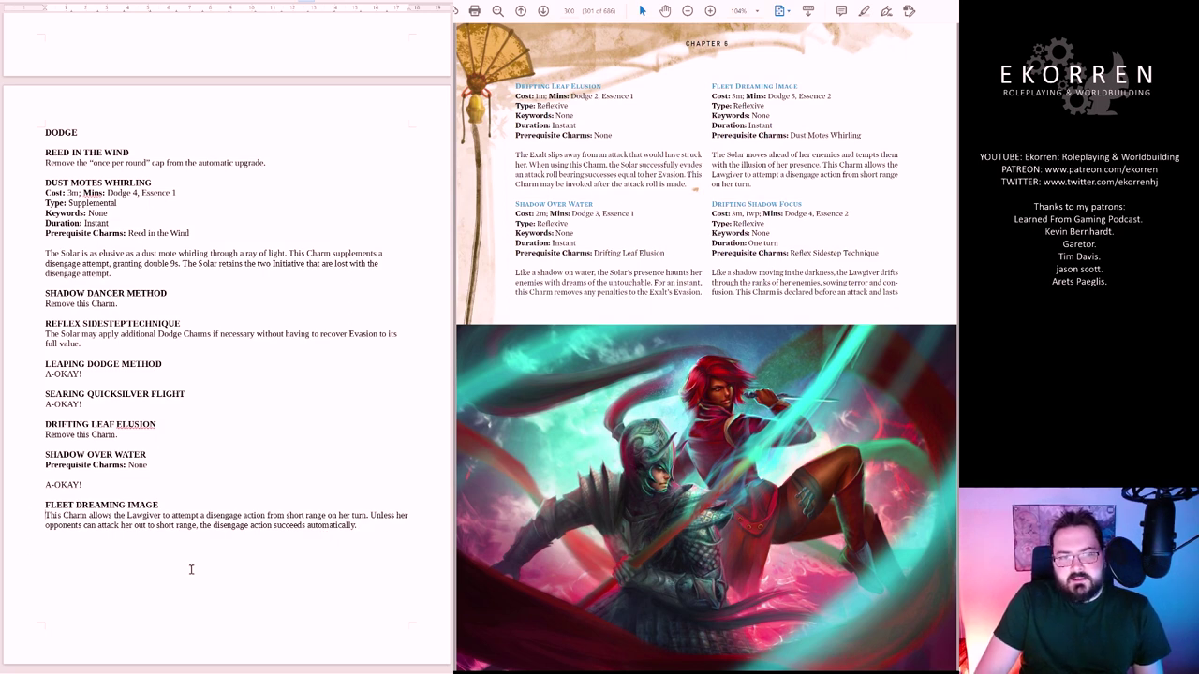
key("Return")
type("Cost:")
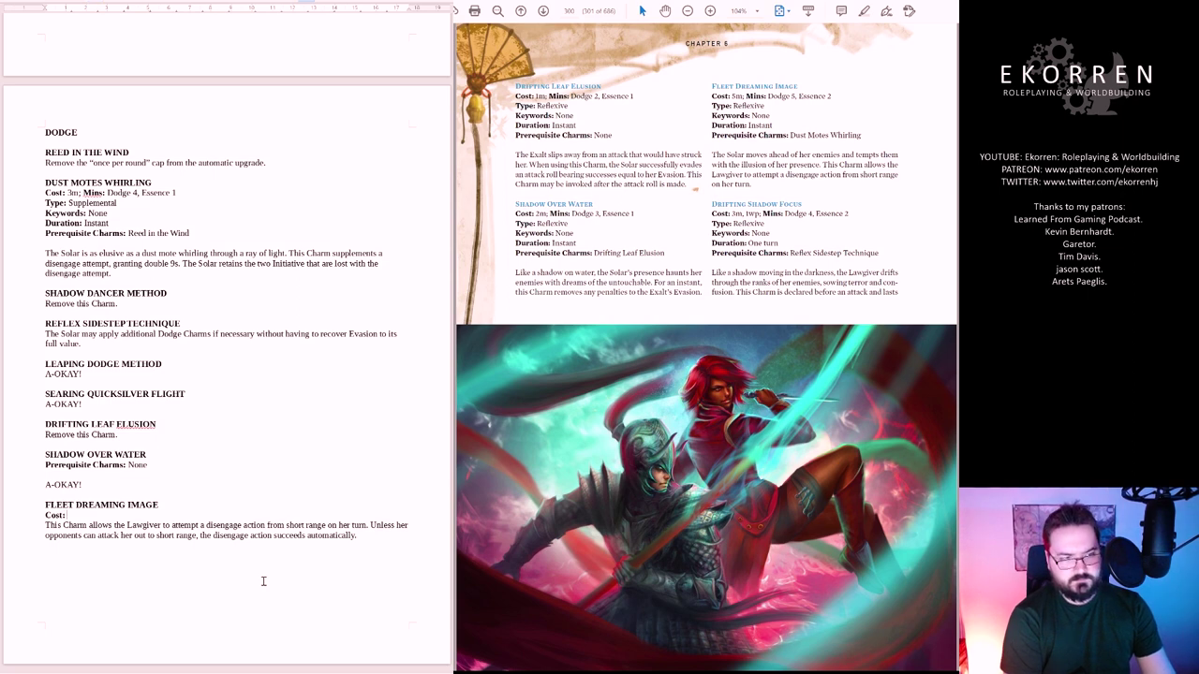
type(" 4m")
key("Return")
key("BackSpace")
key("Return")
left_click(382, 570)
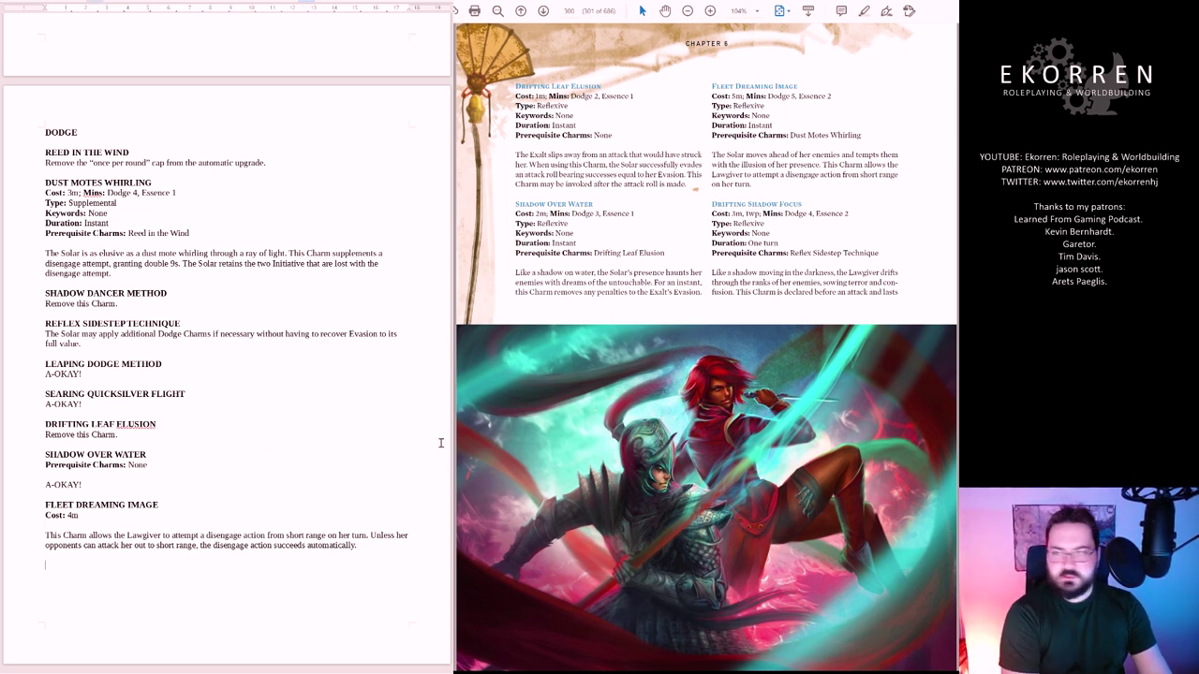
Add the bold heading "DRIFTING SHADOW FOCUS" beneath the Fleet Dreaming Image entry and turn the PDF to page 301 for the Charm's remaining text
type("DRIFTING SHADOW FOCUS")
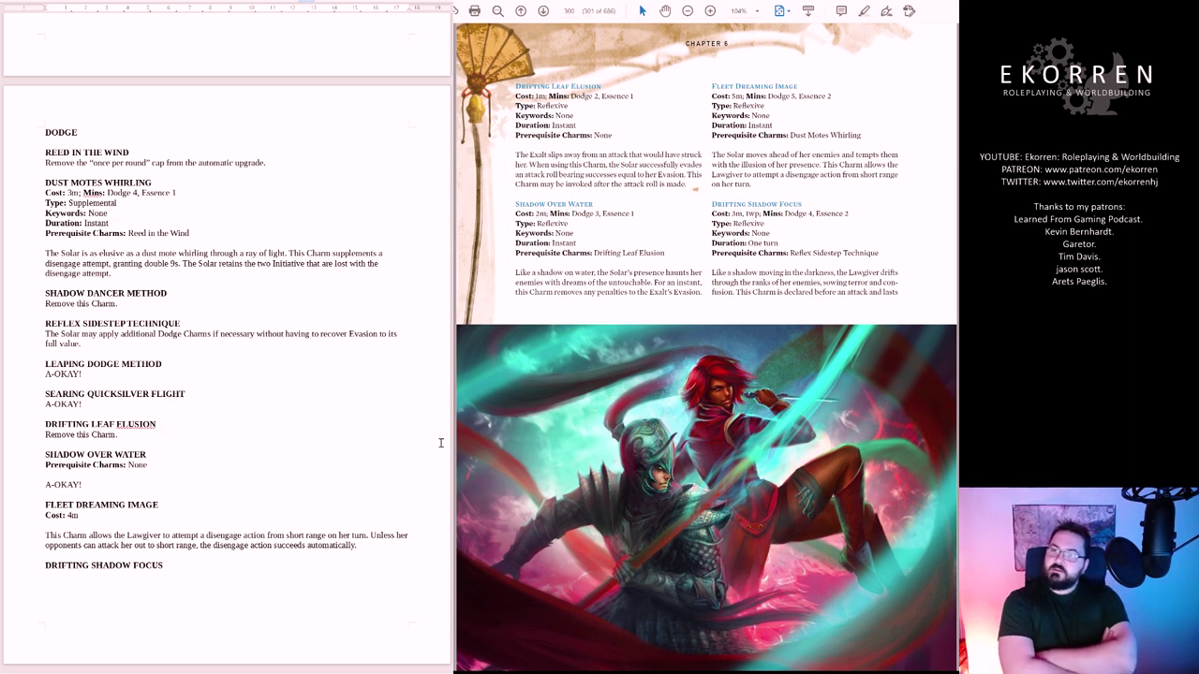
key("Return")
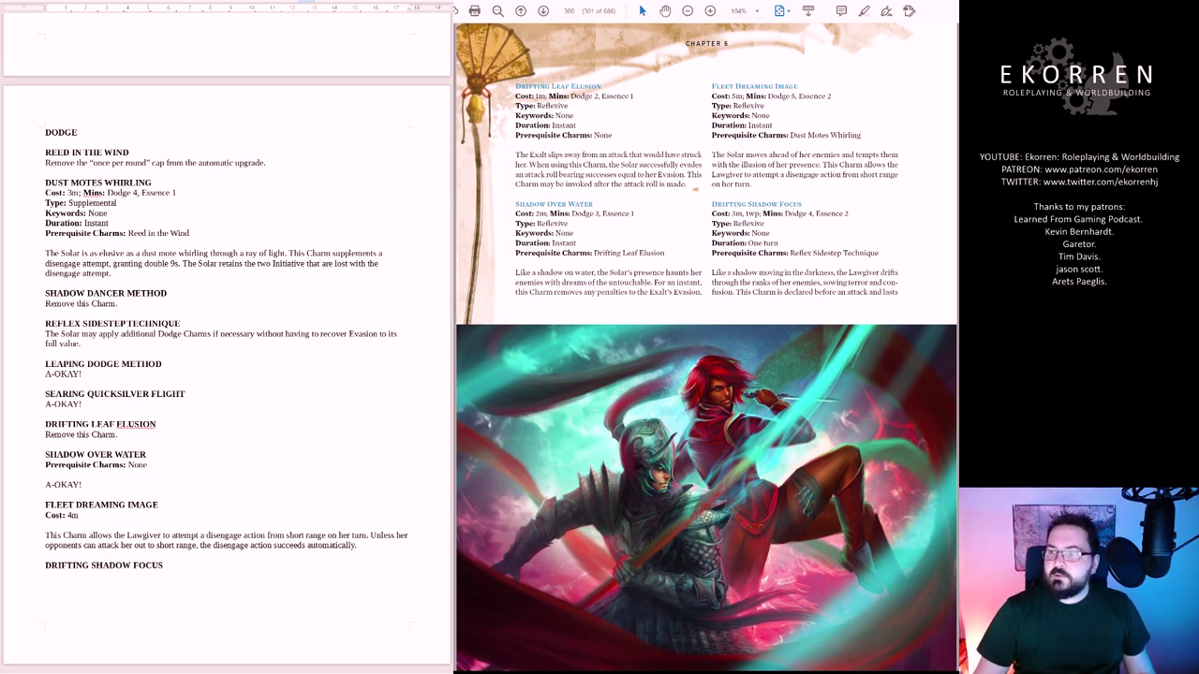
left_click(543, 10)
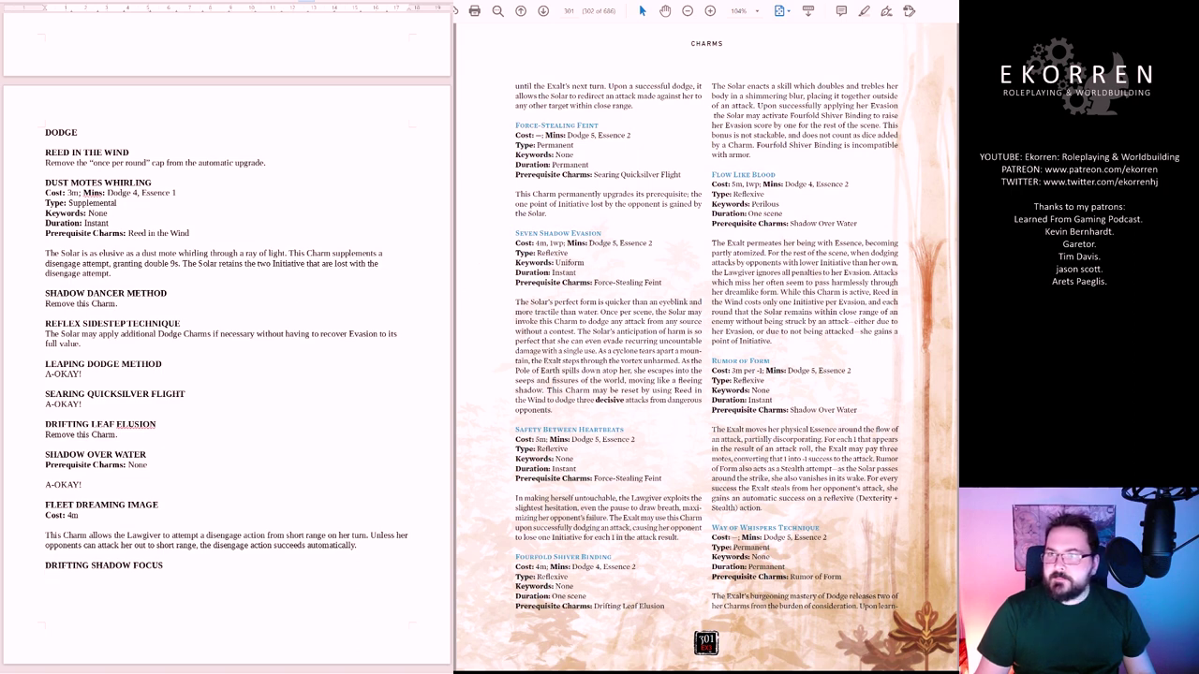
key("Left")
key("Right")
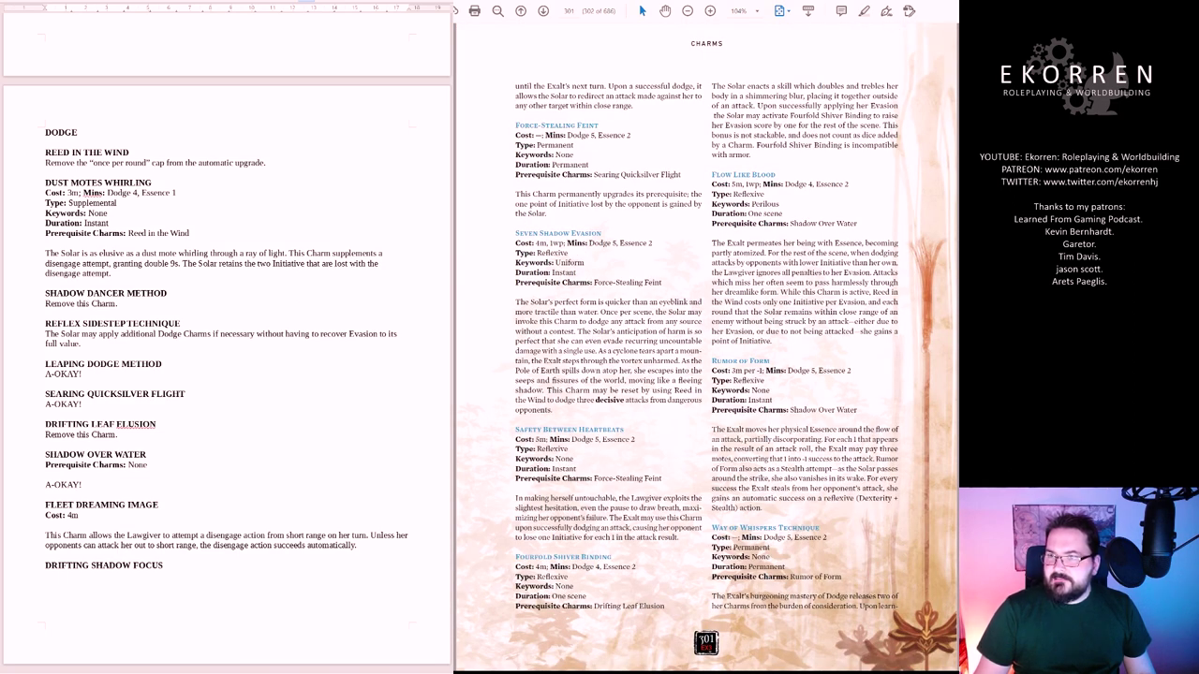
Note "A-OKAY!" under Drifting Shadow Focus and add the bold heading "FORCE-STEALING FEINT" after a blank line
key("Left")
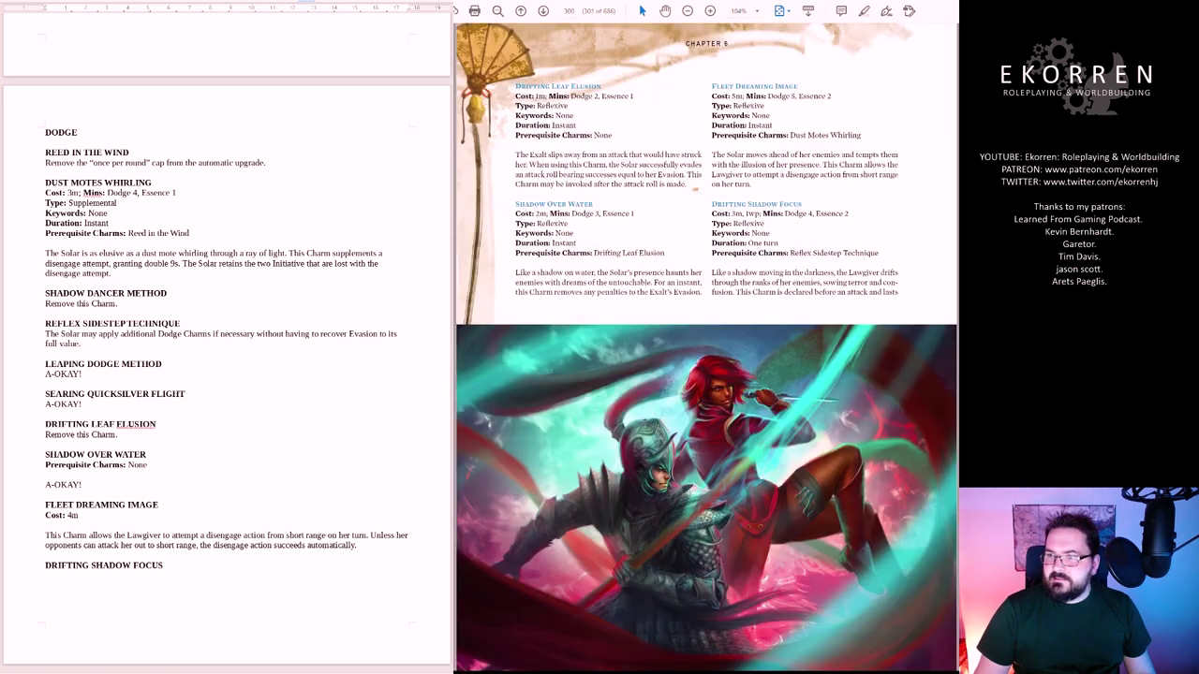
key("Right")
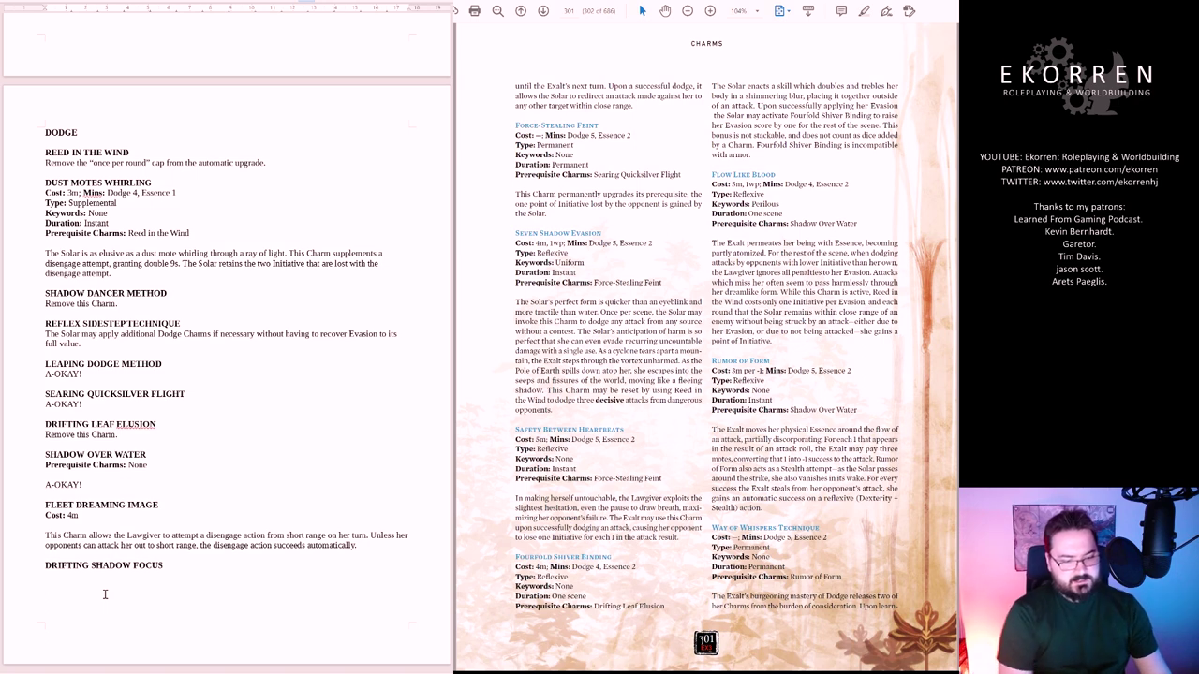
type("A-OKAY!")
key("Return")
type("FORCE-STEALING FEINT")
key("Return")
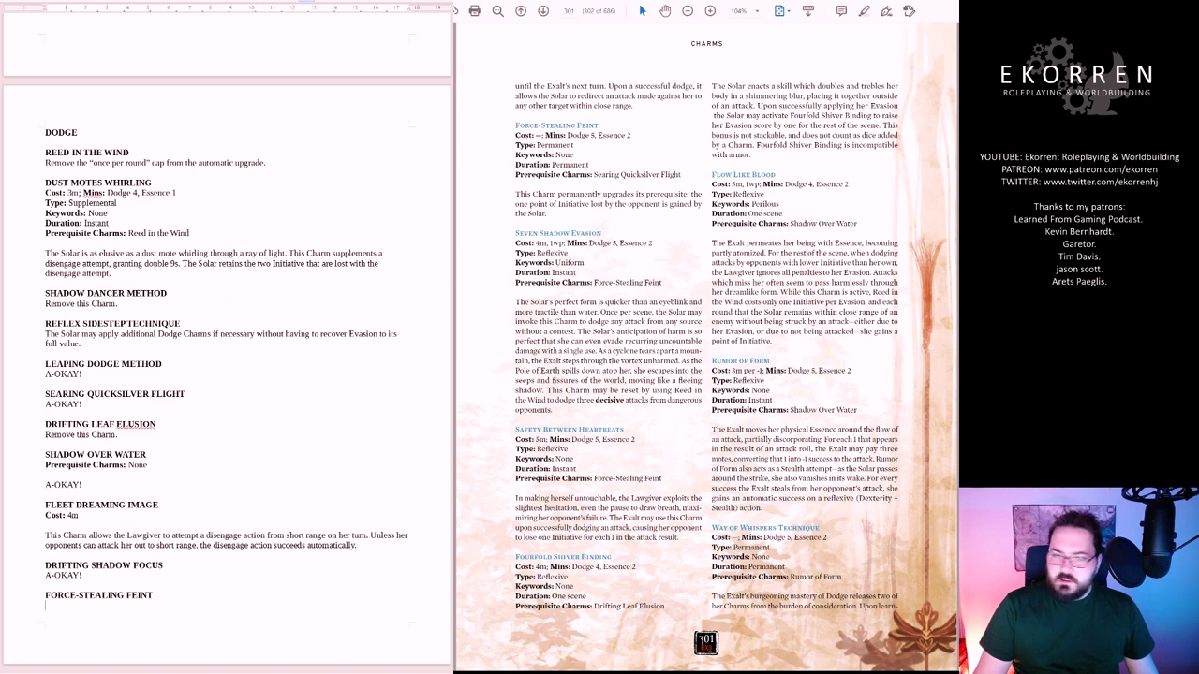
Under Searing Quicksilver Flight, put "The lost Initiative is drained by the Solar as with Force-Stealing Feint."; under Force-Stealing Feint, "This is automatically added to Searing Quicksilver Flight."
key("Page_Up")
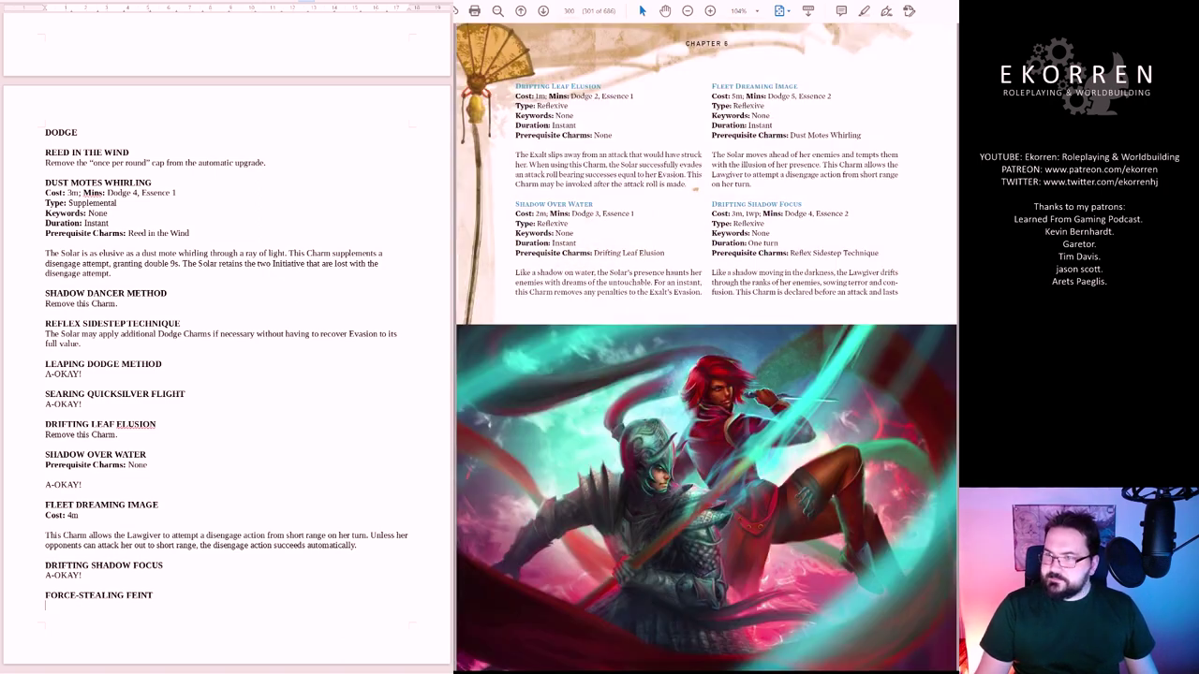
key("Page_Up")
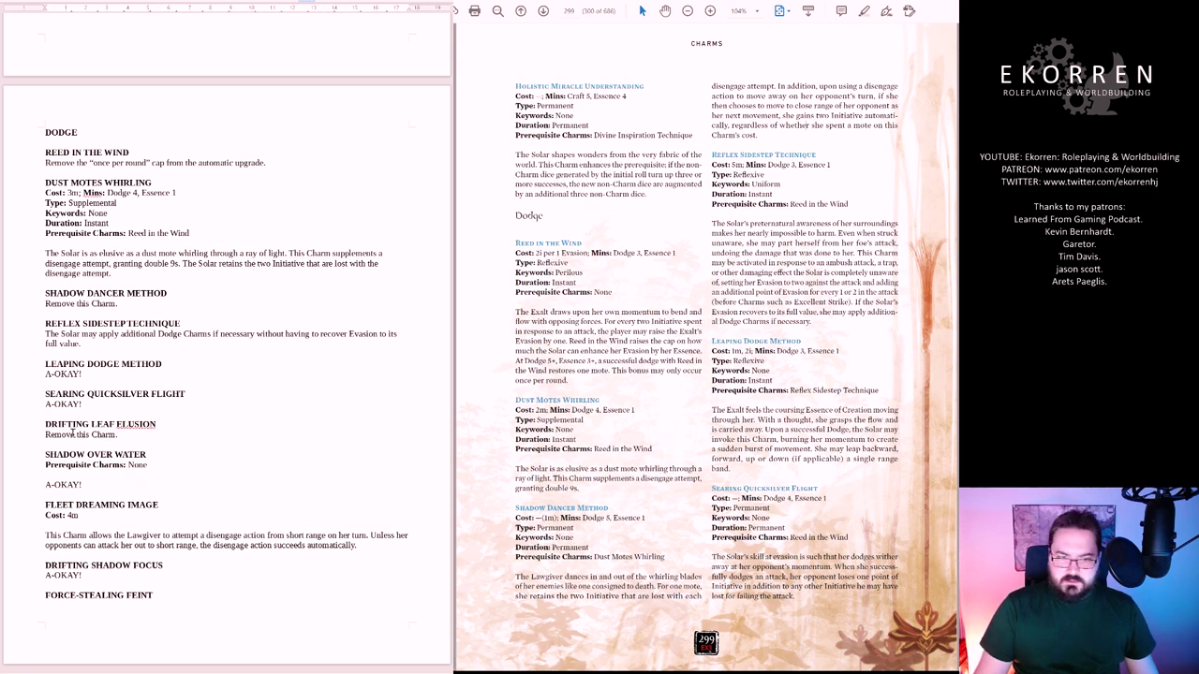
key("Page_Down")
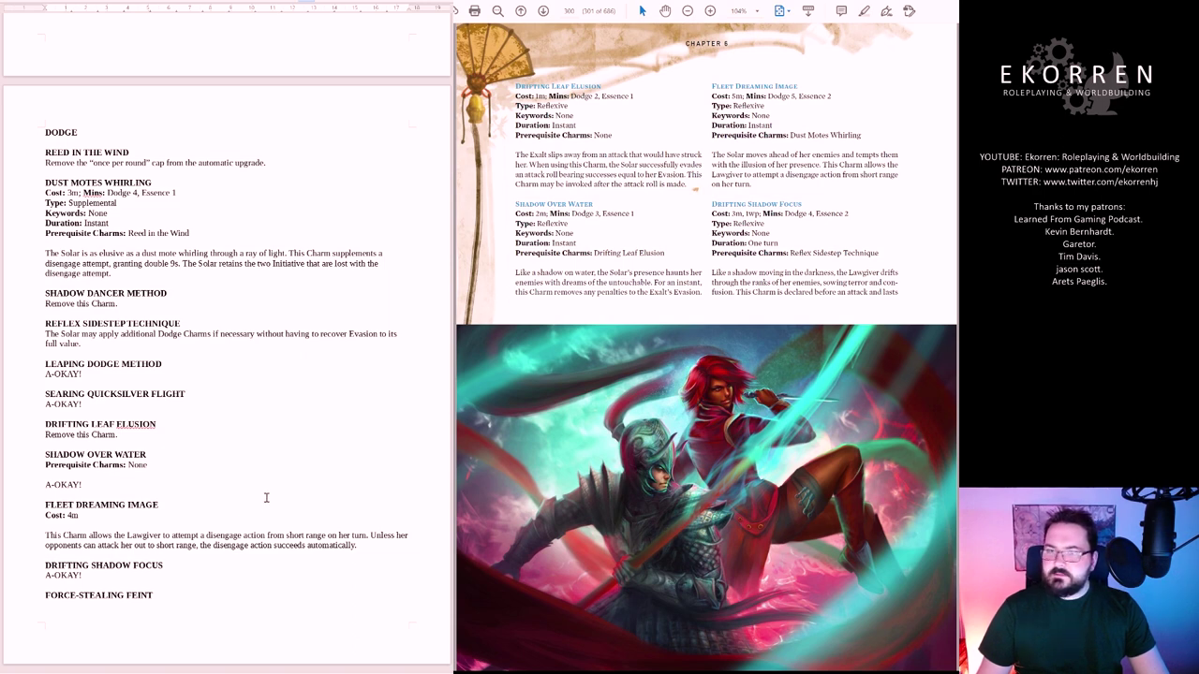
triple_click(327, 409)
type("The lost Initiative is drained by the Sola")
type("r as with Force-Stealing Feint.")
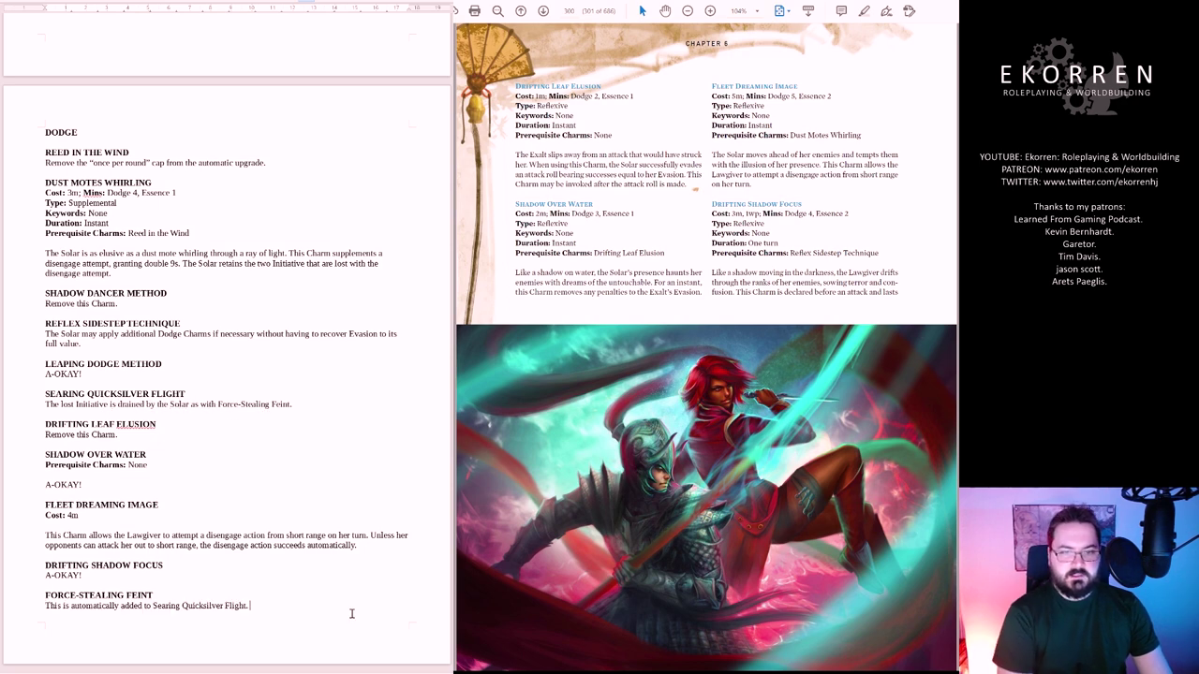
Turn the PDF to page 301 and add the bold heading "SEVEN SHADOW EVASION" at the start of the document's next page
scroll(350, 615, "down", 5)
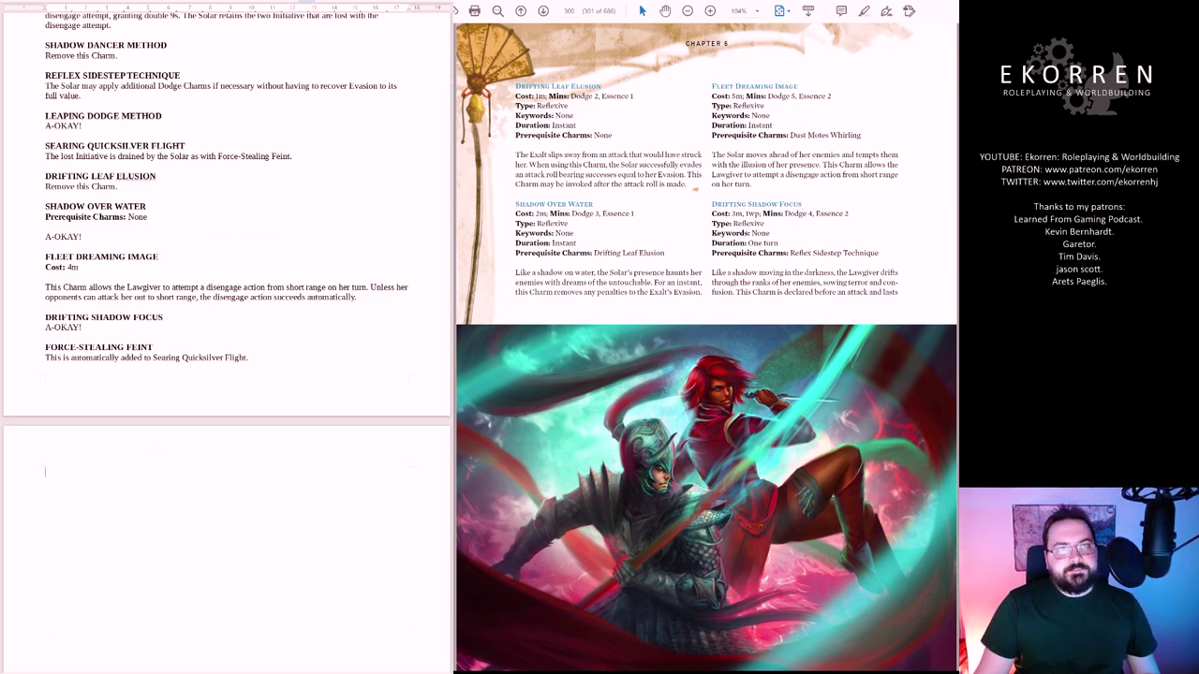
scroll(706, 347, "down", 3)
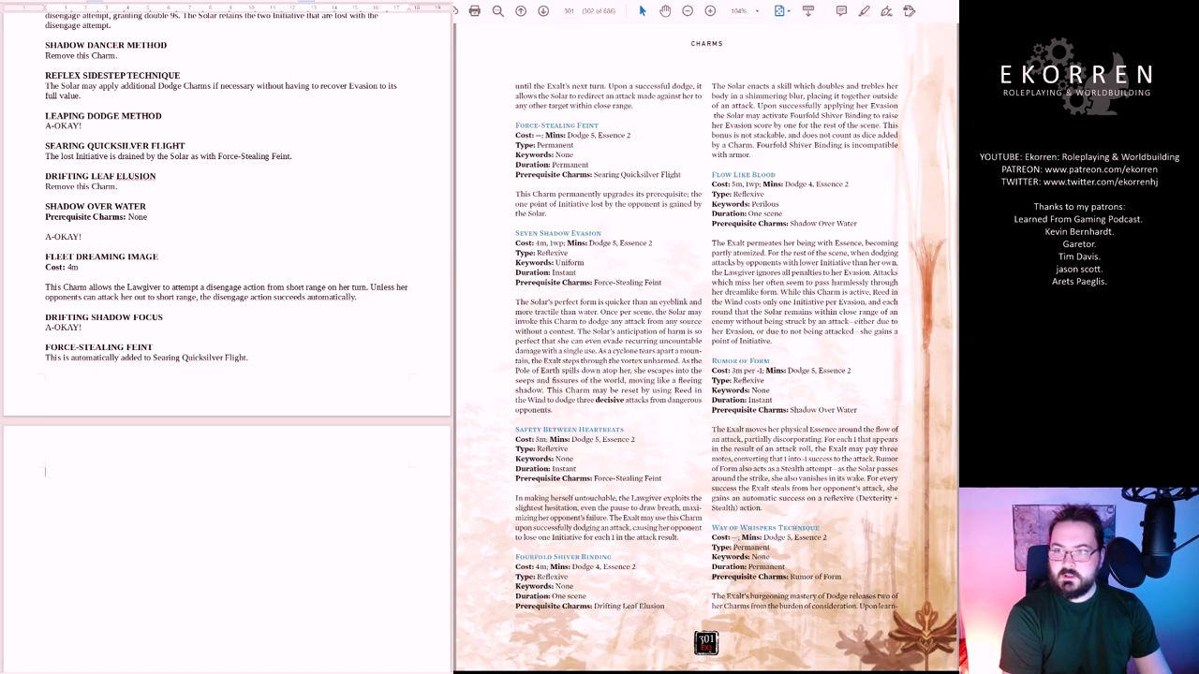
type("SEVEN SHADOW EVASION")
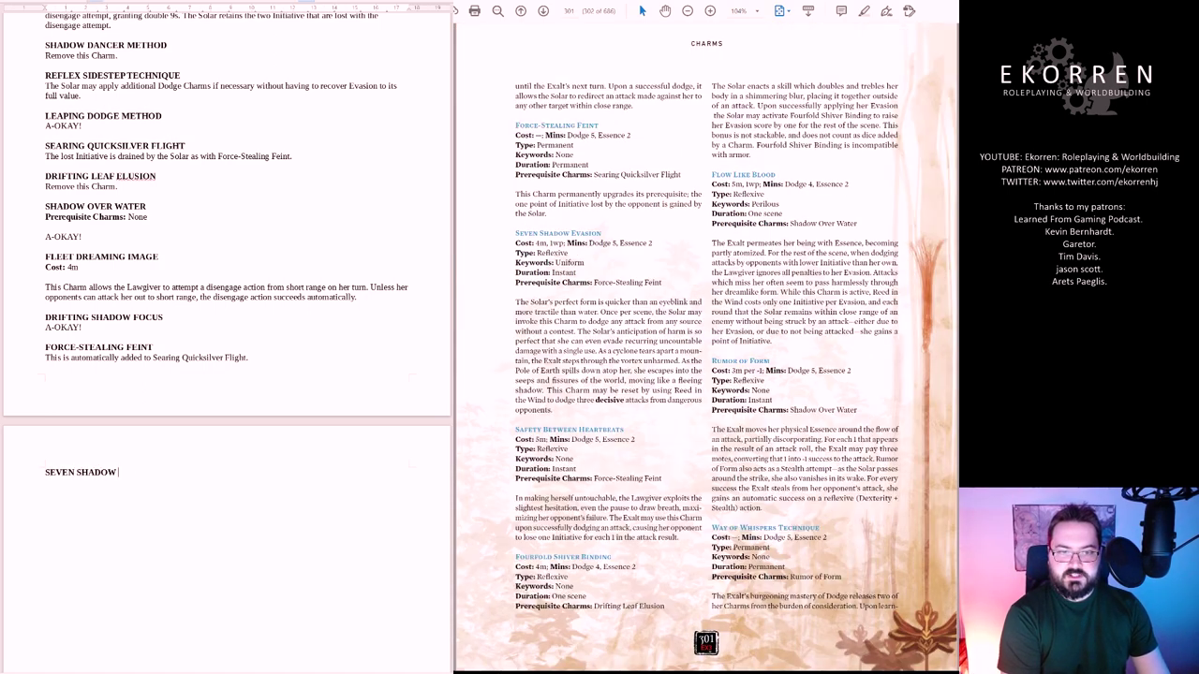
key("Return")
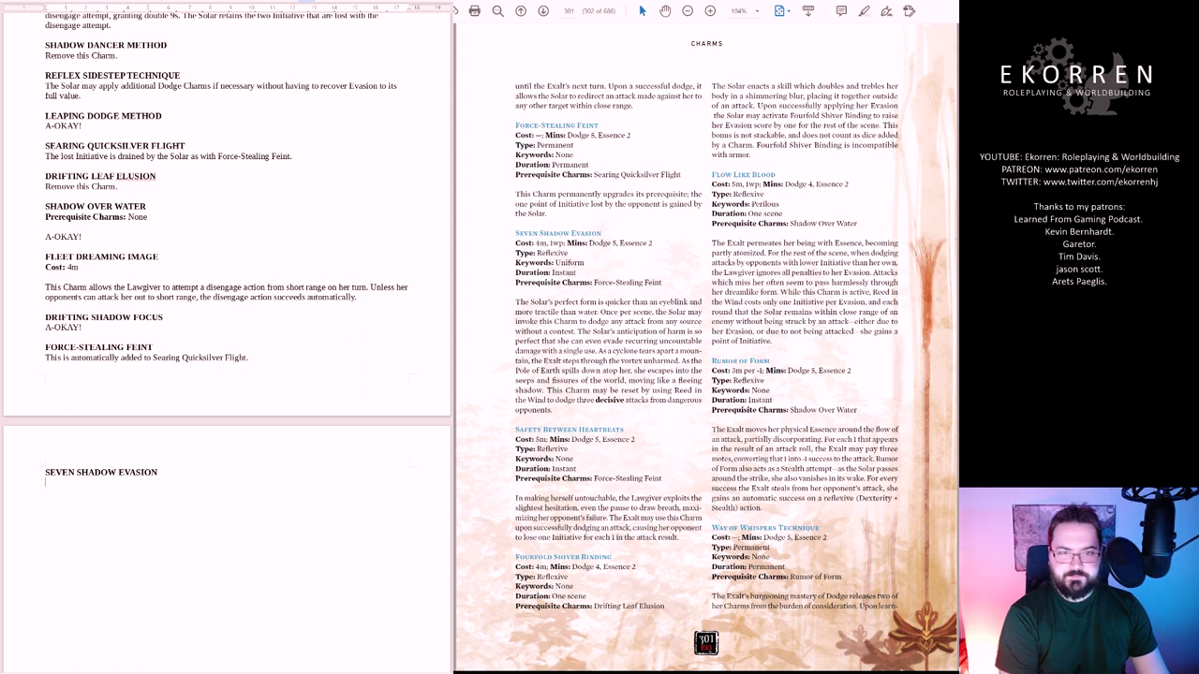
Append the sentence "The Charm itself is removed." to the note under Force-Stealing Feint
left_click(433, 413)
type("The Charm itsel")
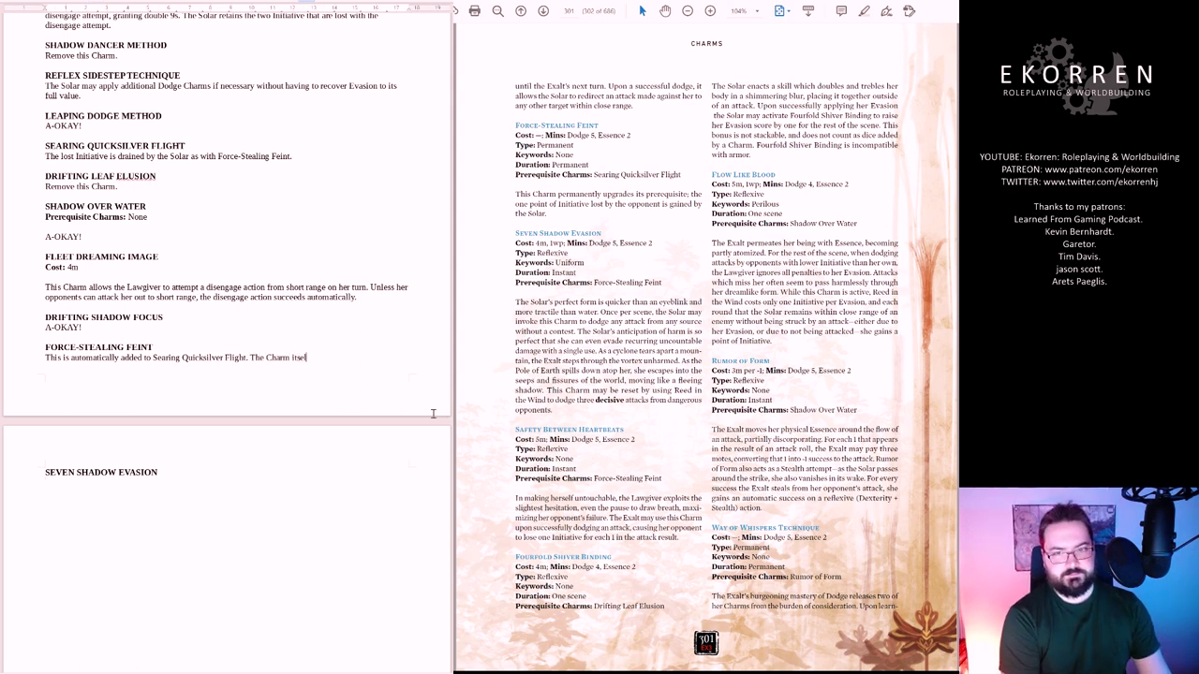
type("f is removed.")
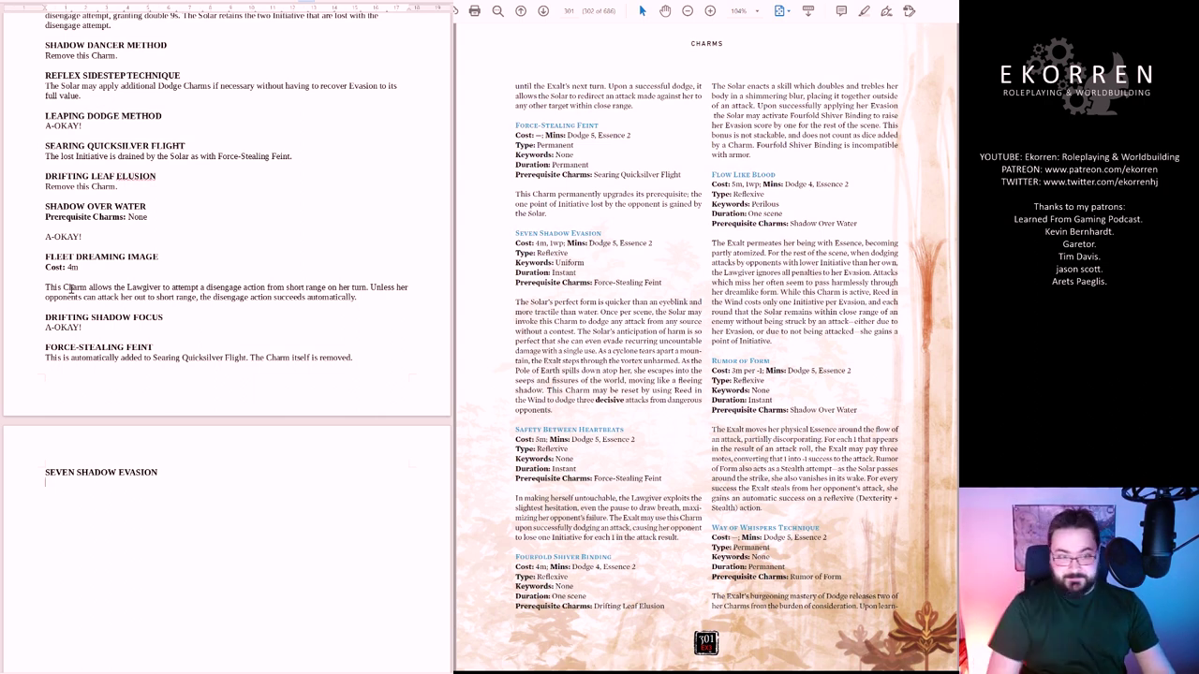
Add the line "Prerequisite Charms: Searing Quicksilver Flight" with a bold label under the Seven Shadow Evasion heading
type("Prerequisite Charms:")
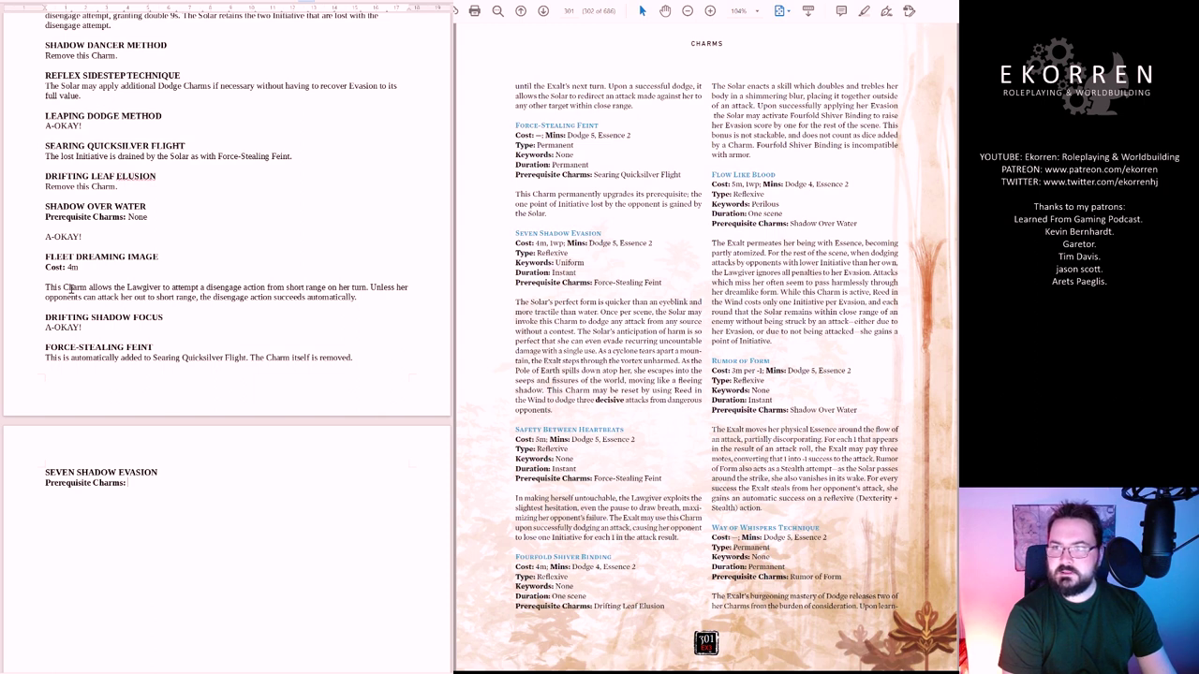
type(" Searing Q")
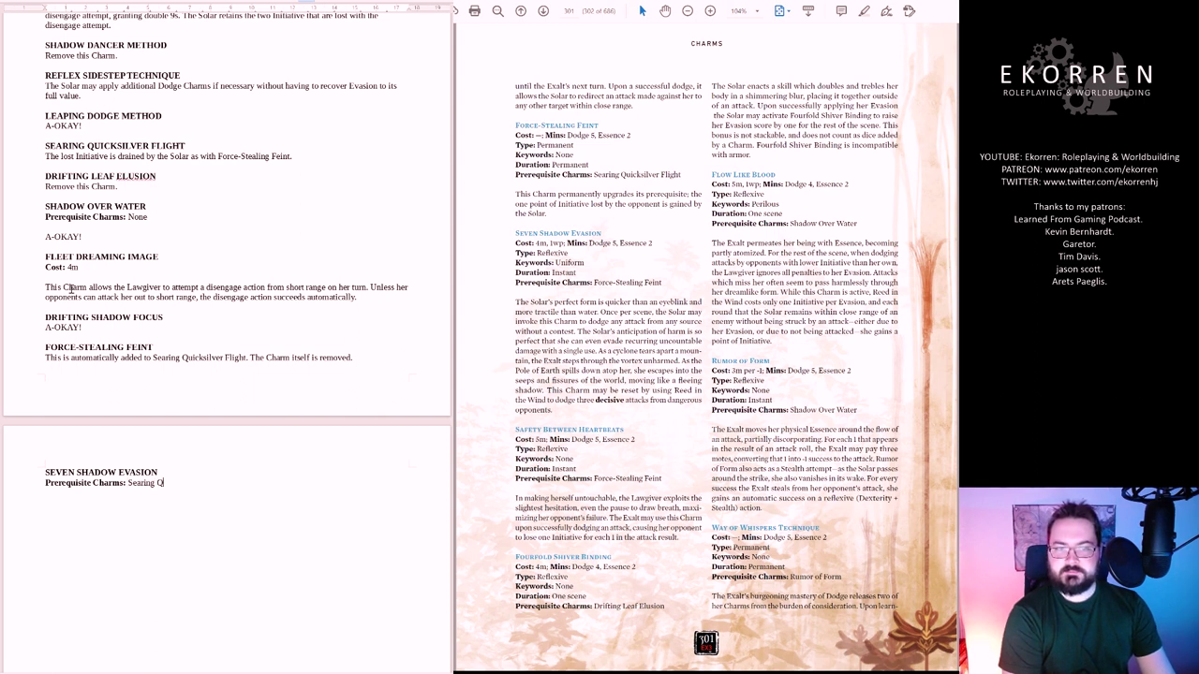
type("uicksilver Flight")
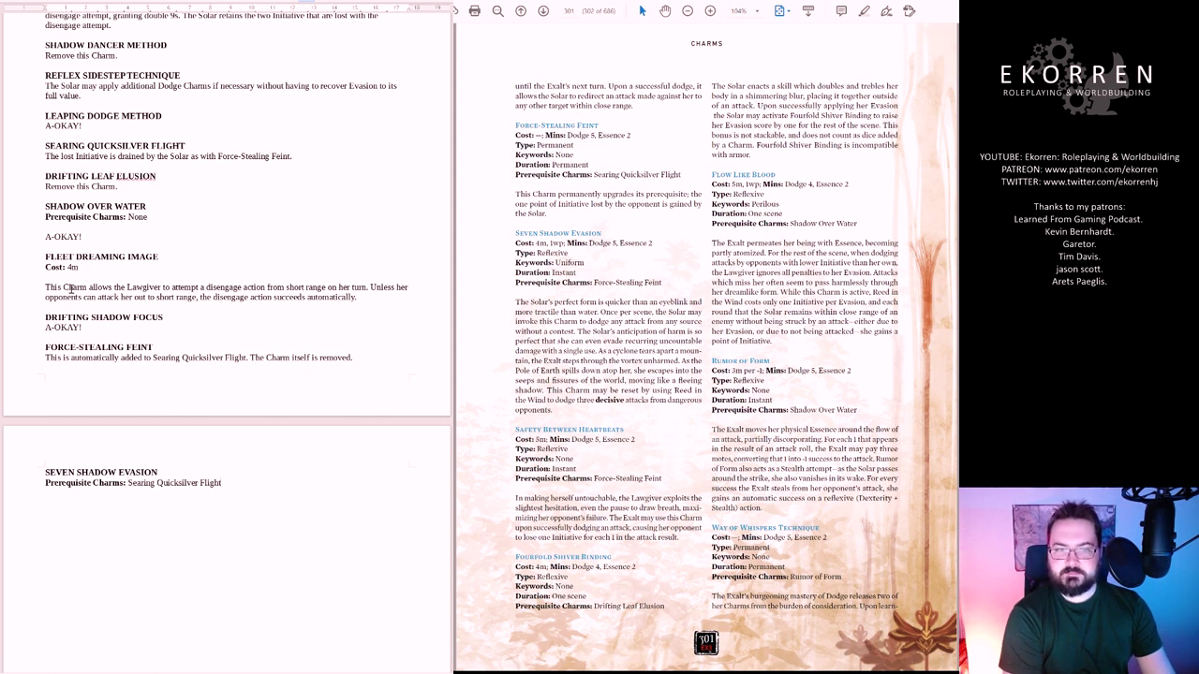
key("Return")
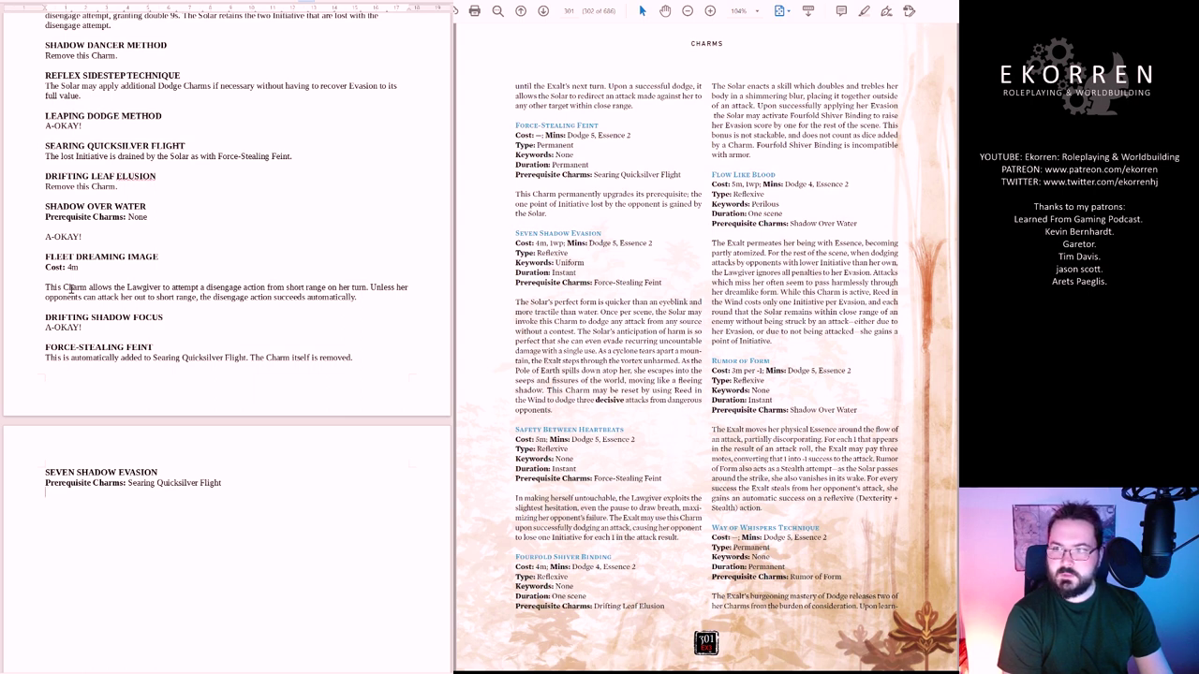
After a blank line, write "This Charm may be reset by dodging three decisive attacks." with only "decisive" in bold
type("This Charm may be reset by dodging")
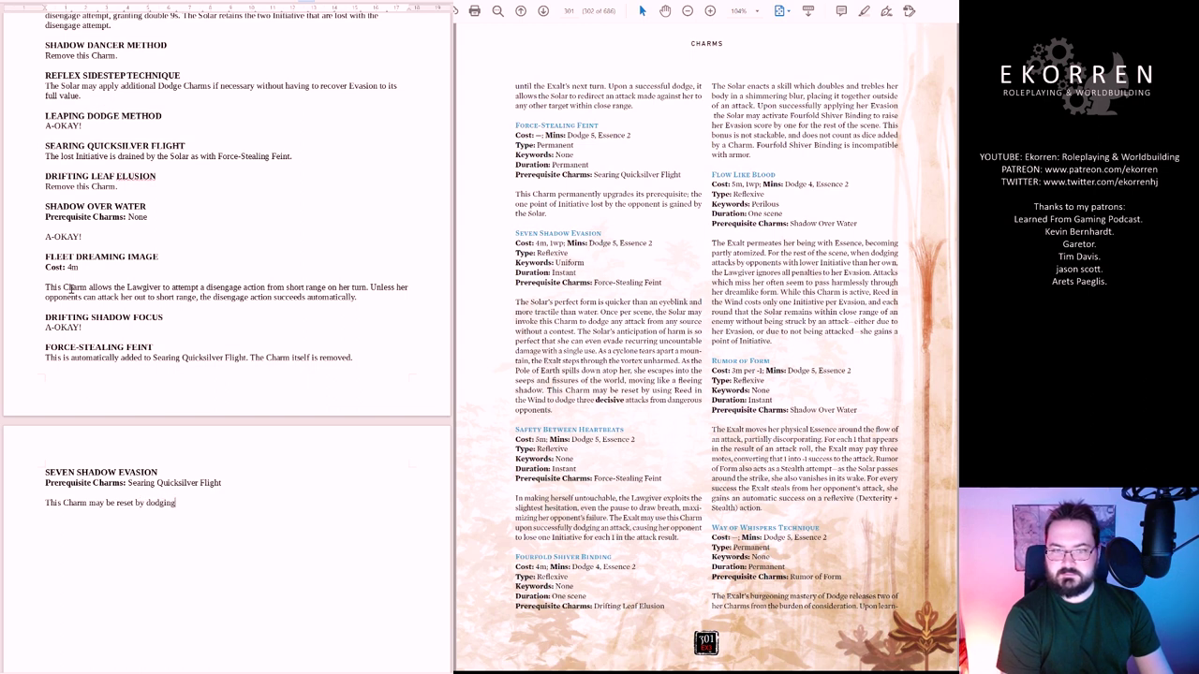
type(" three")
key("ctrl+b")
type("decisive")
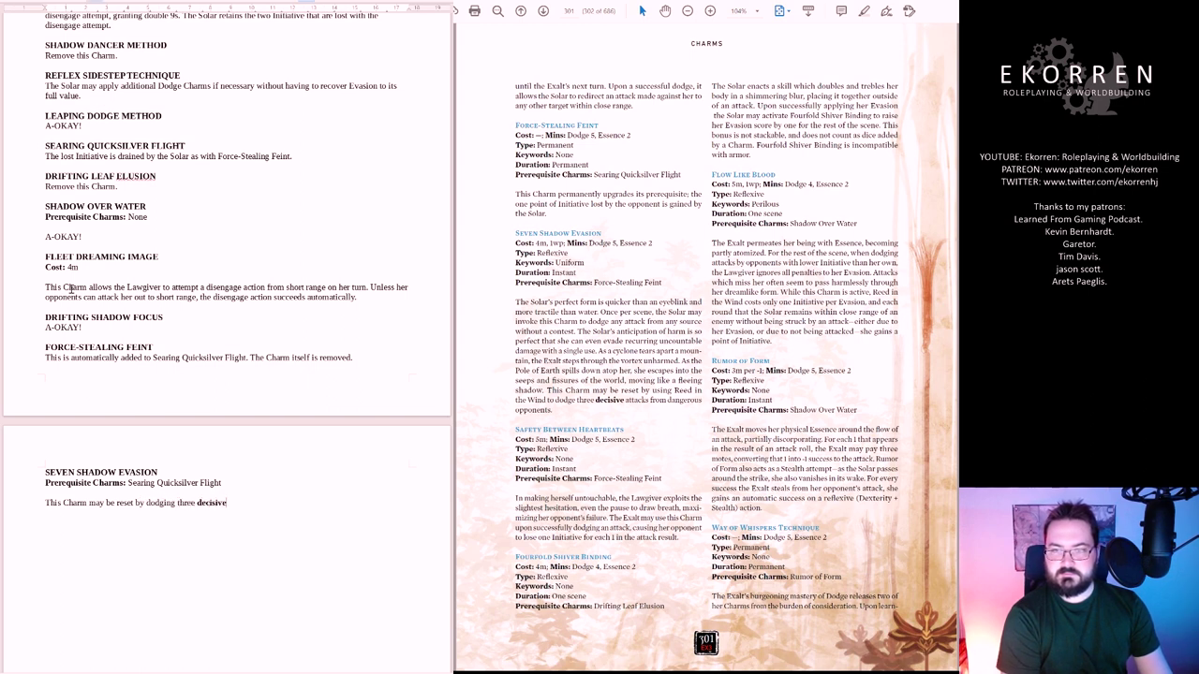
key("ctrl+b")
type("attacks.")
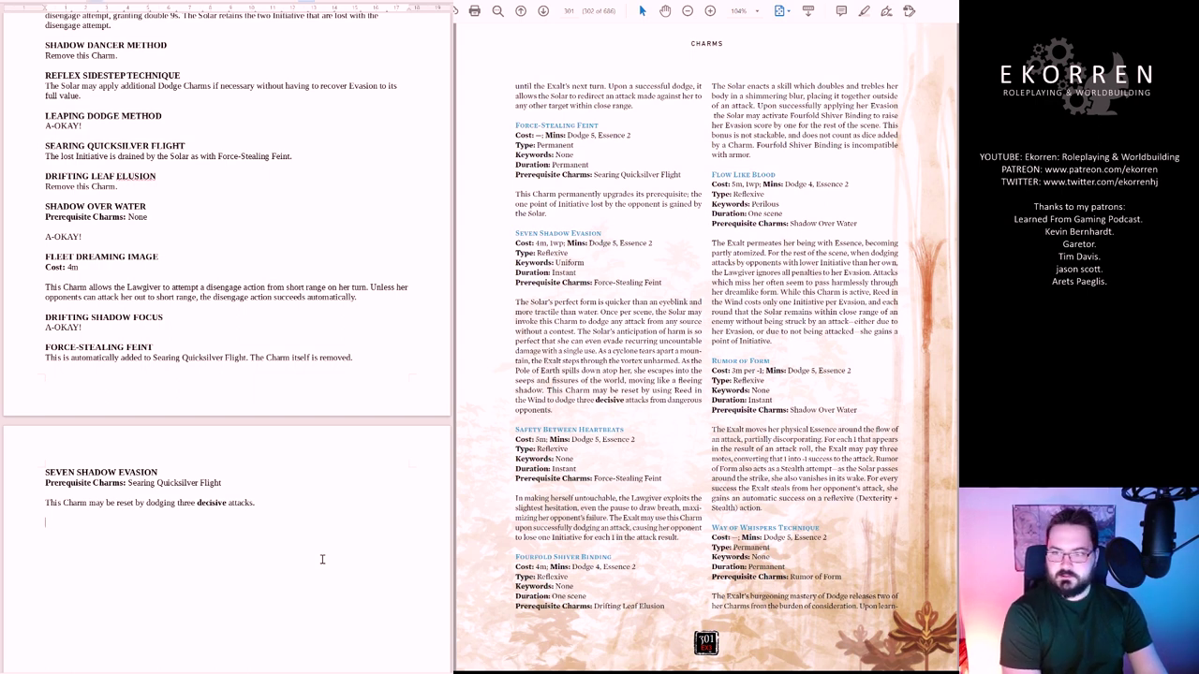
Add the bold heading "SAFETY BETWEEN HEARTBEATS" with the line "Prerequisite Charms: Searing Quicksilver Flight" and, after a blank line, the note "A-OKAY!"
type("SAFETY BETWEEN HEARTBEATS")
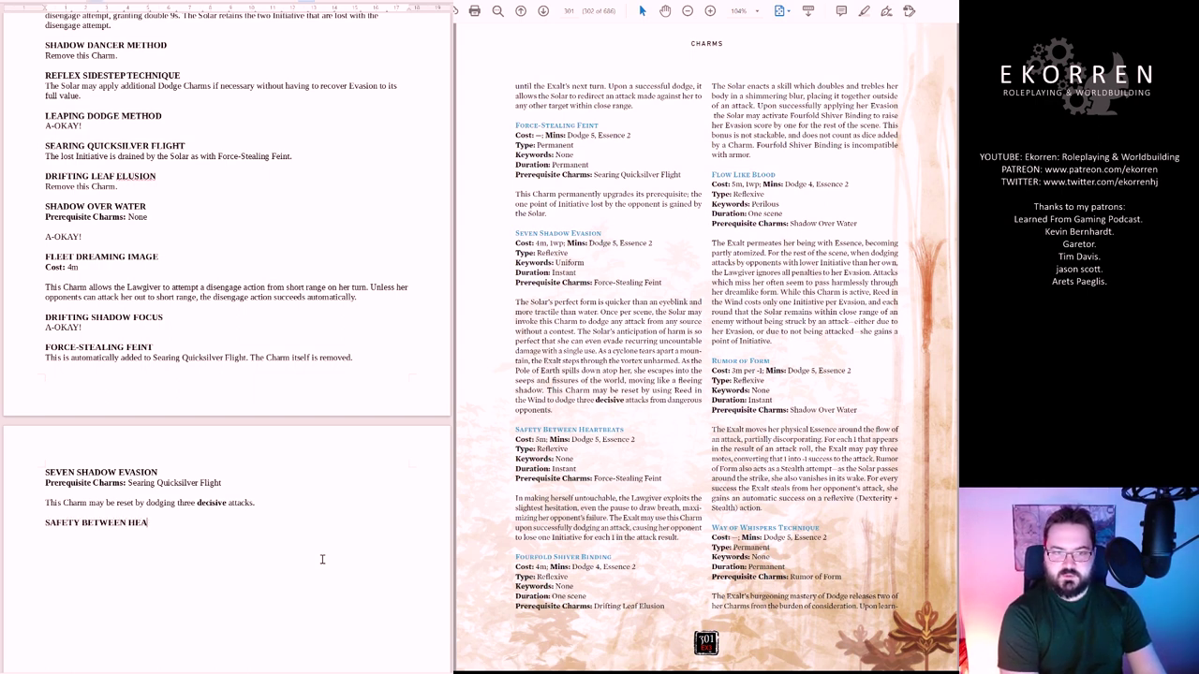
key("Return")
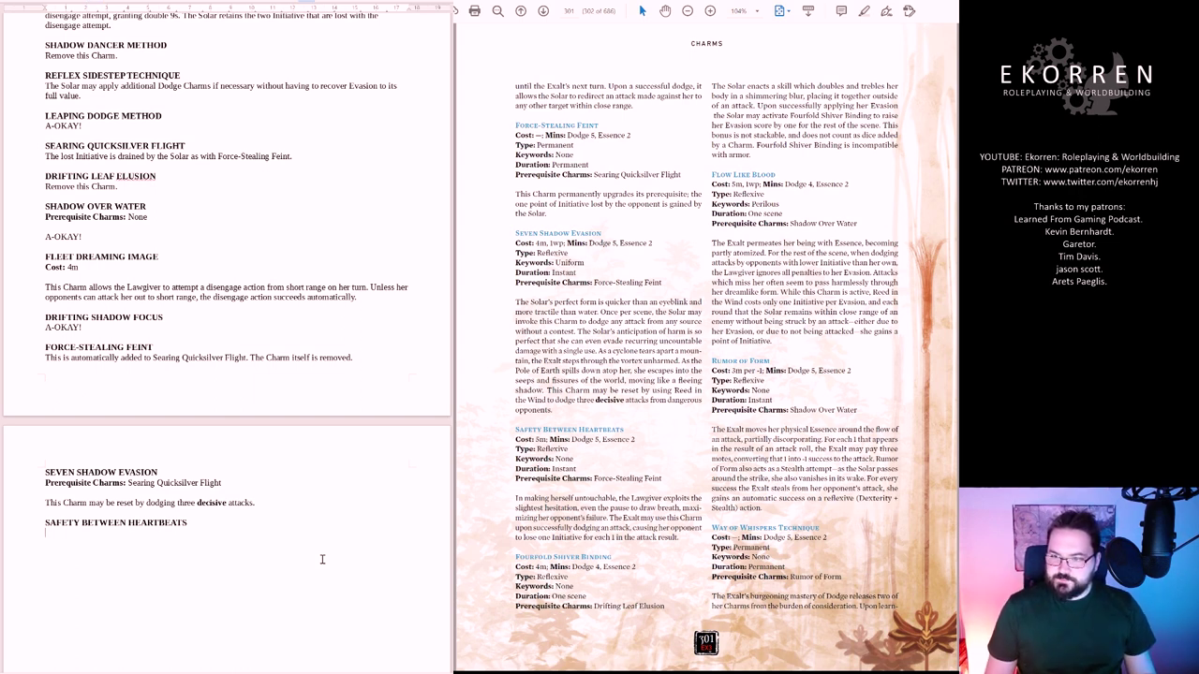
type("Prerequisite Charms: ")
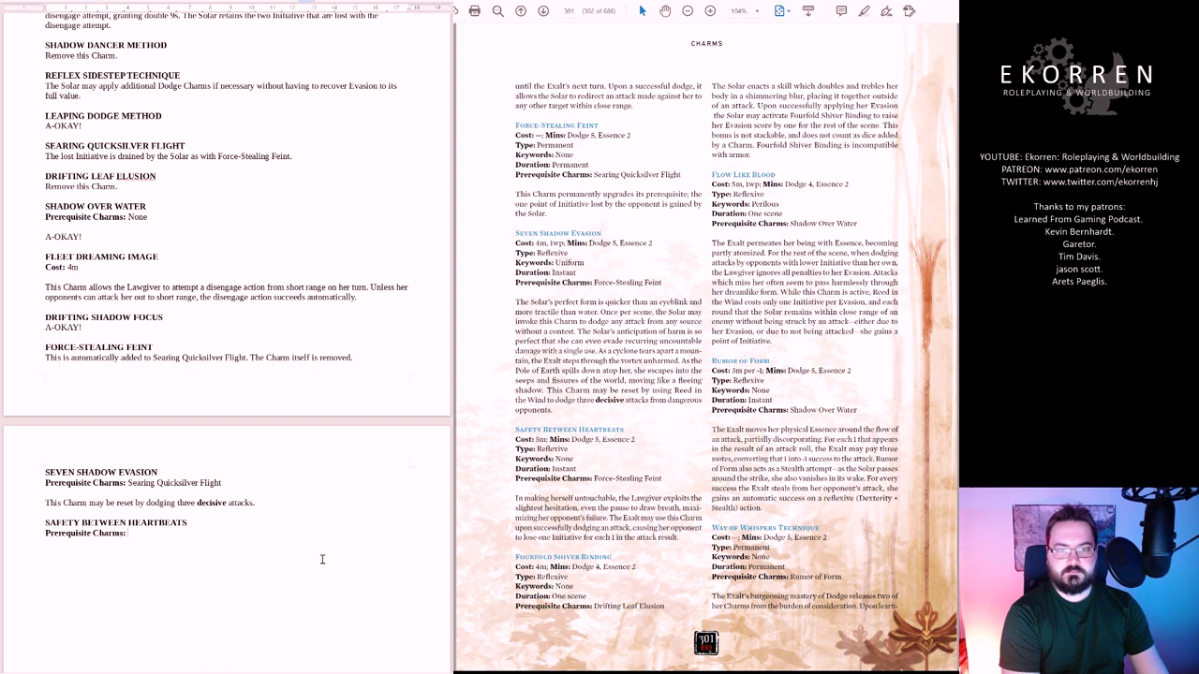
type("Searing Quicksilver Flight")
key("Return")
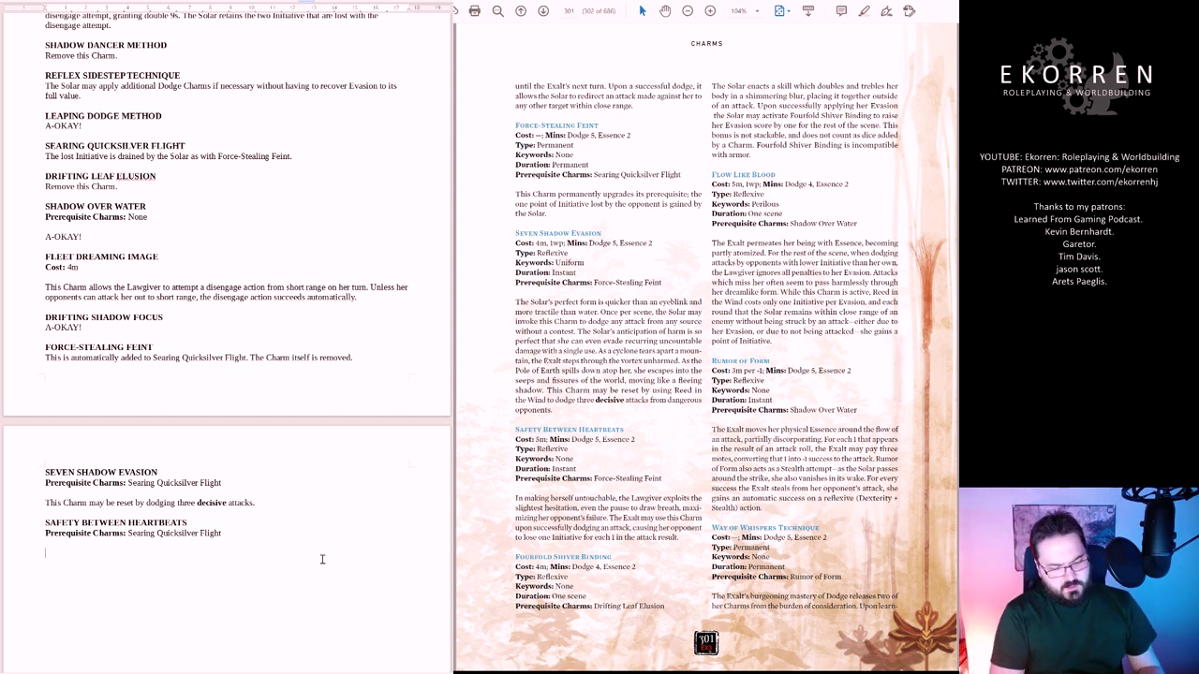
type("A-OKAY!")
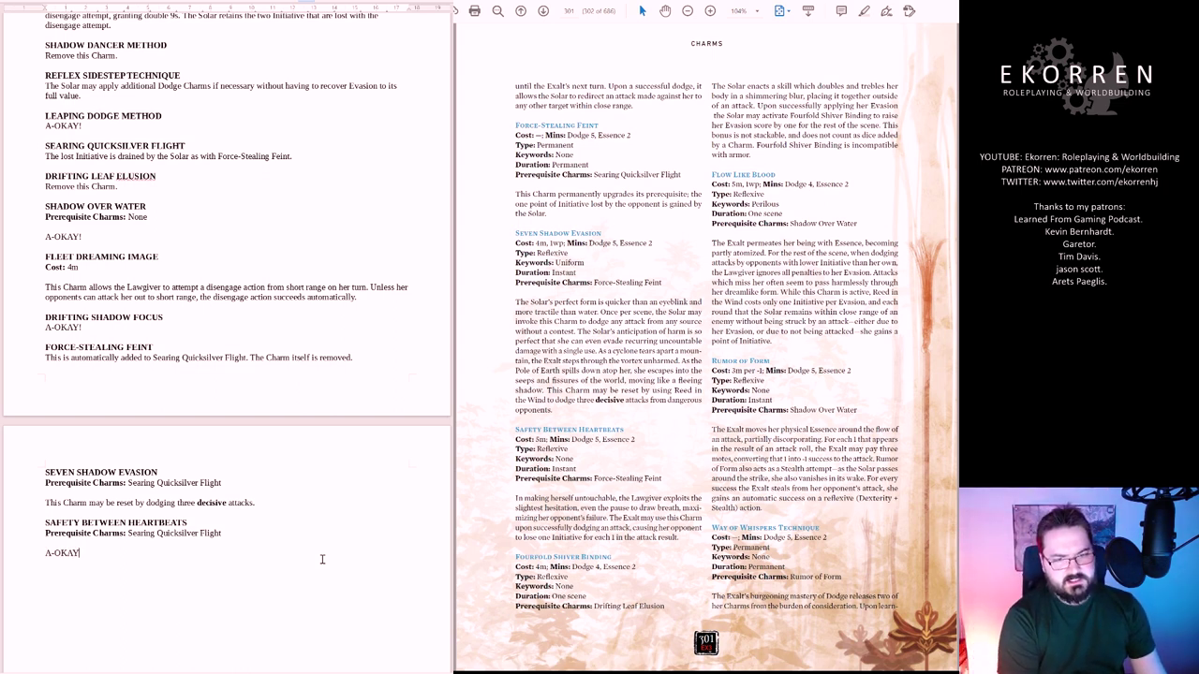
Add the bold heading "FOURFOLD SHIVER BINDING" with the line "Prerequisite Charms: Shadow Over Water" beneath it, the label in bold
key("Return")
key("Return")
type("FOURFOLD SHIVE")
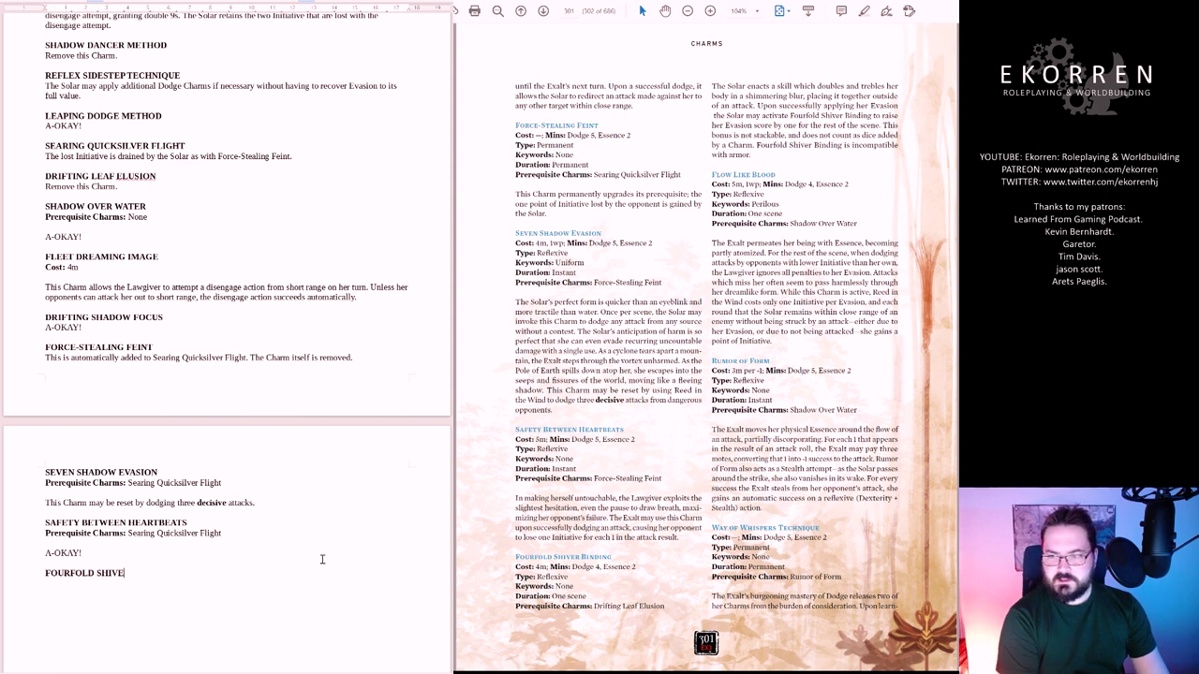
type("R BINDING")
key("Return")
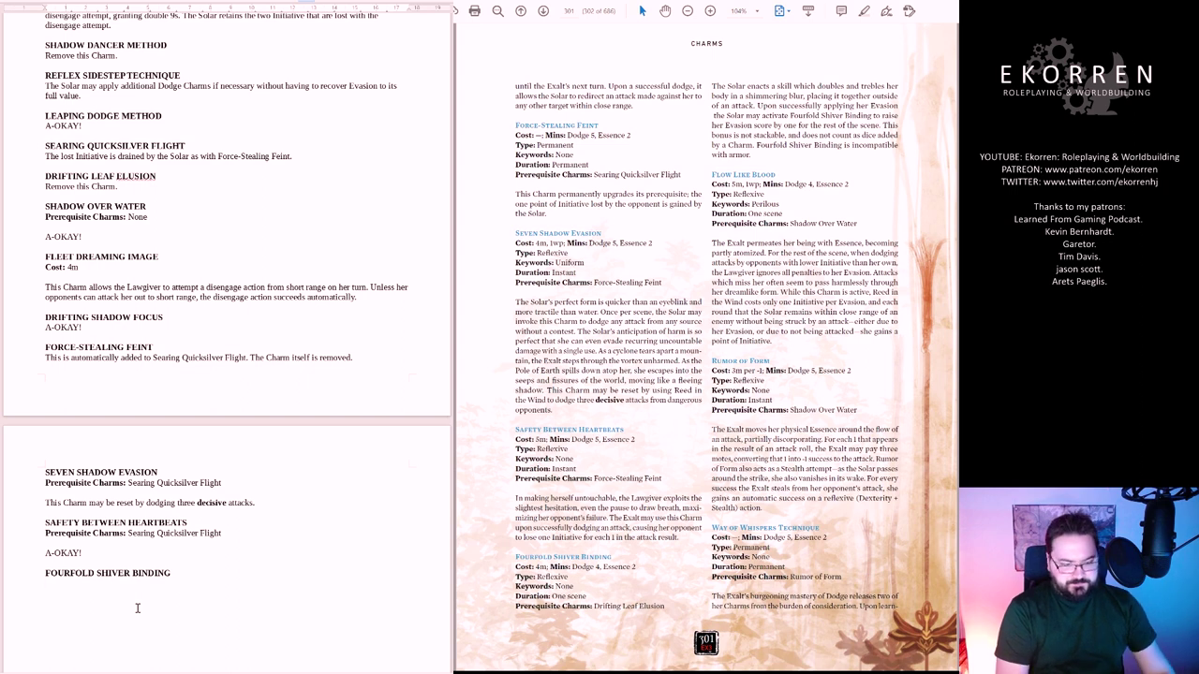
type("Prere")
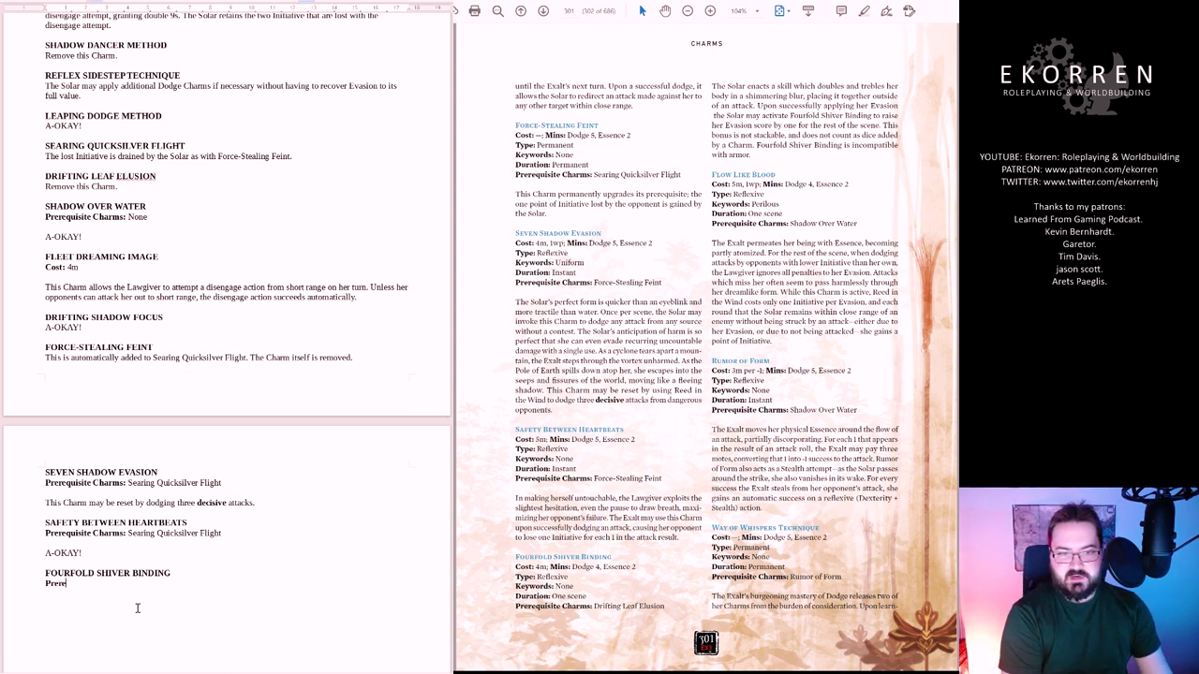
type("quisite Charms:")
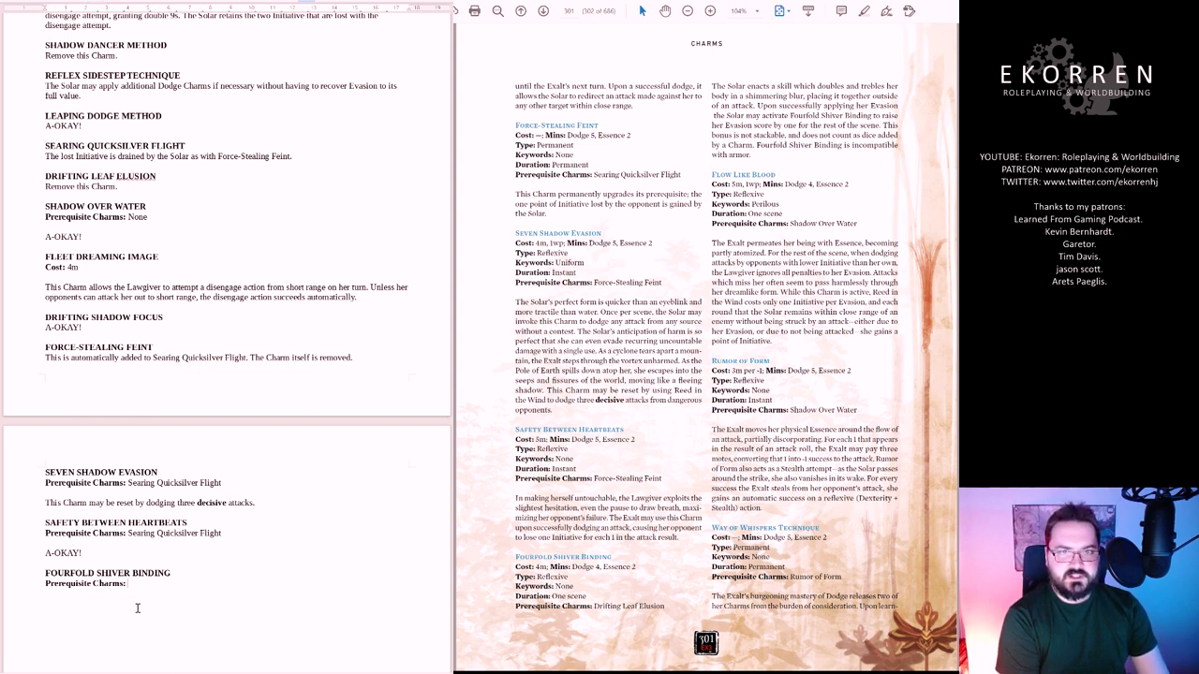
type("Shadow Ove")
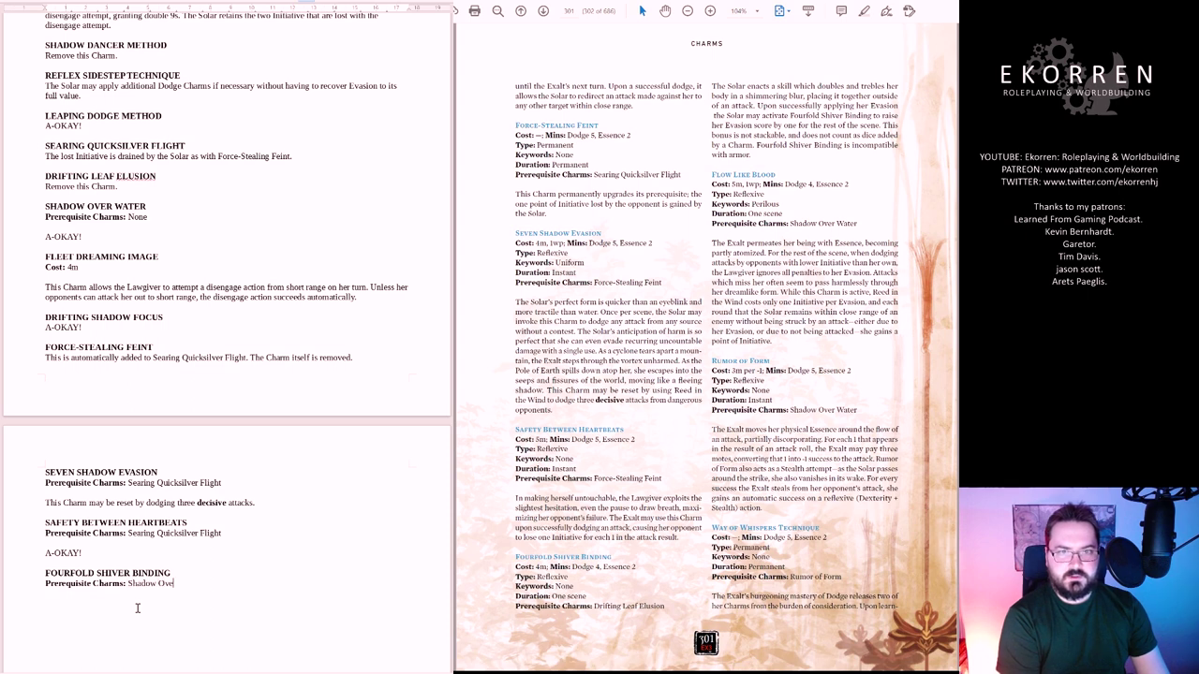
type("r Water")
key("Return")
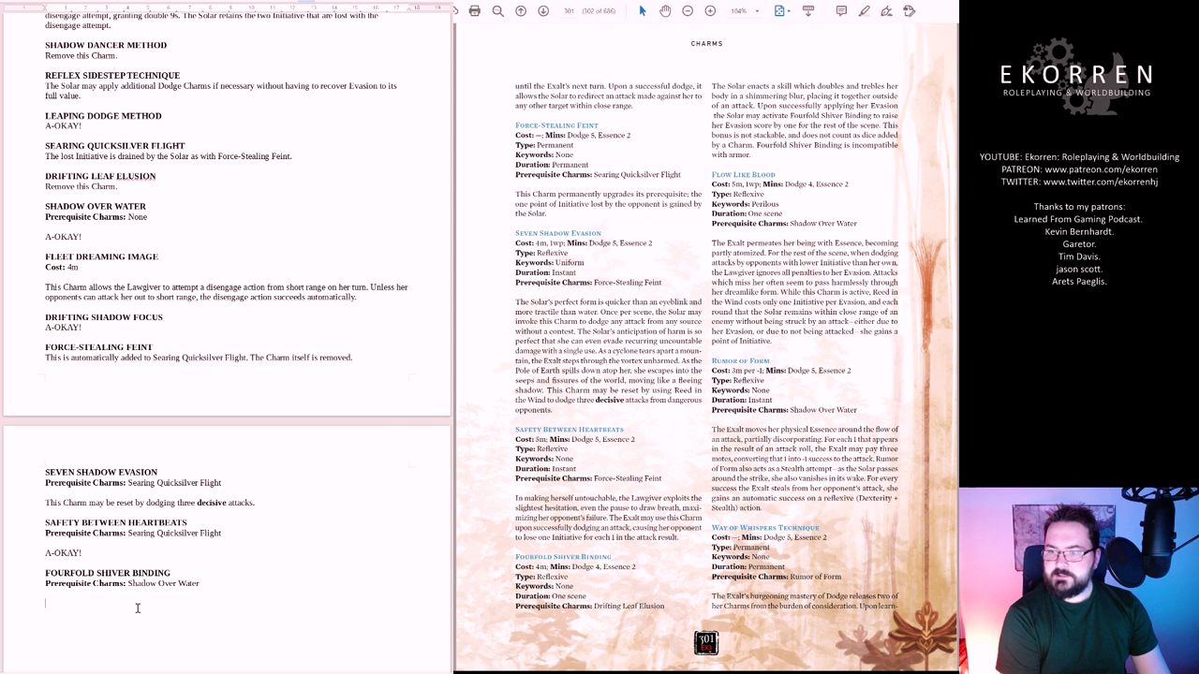
Write the note "Keep the Charm as is but make it applicable with armor." for Fourfold Shiver Binding and start a new line for the next entry
type("Keep the Charm")
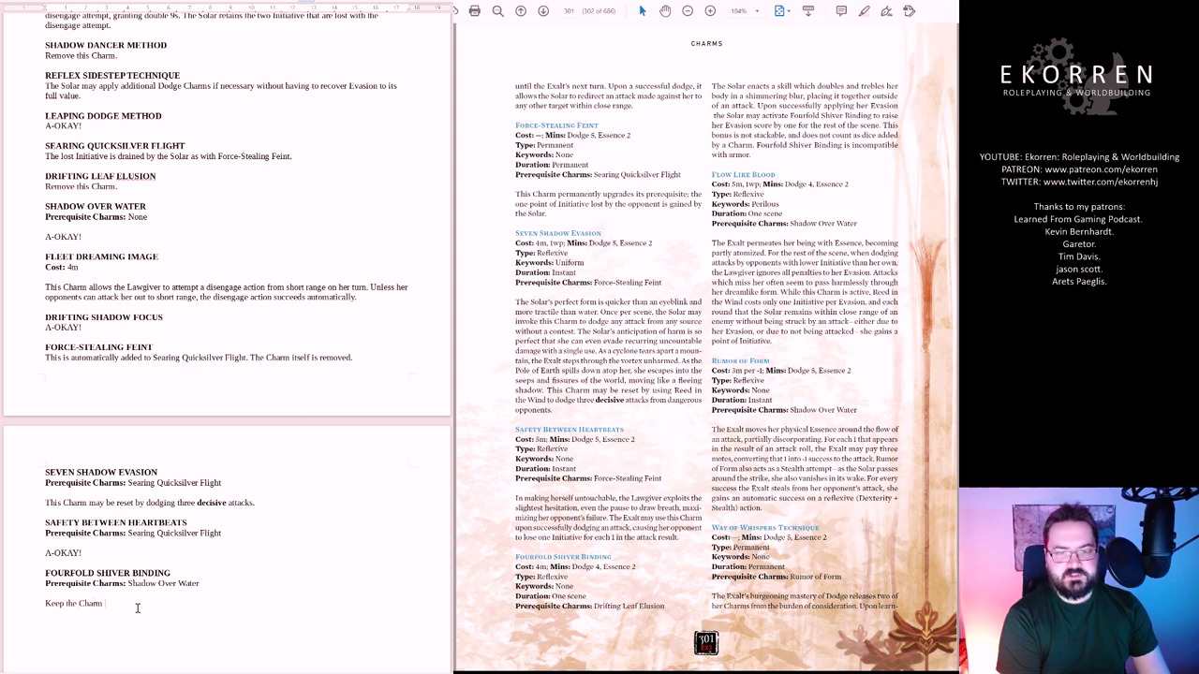
type(" as is but make it applicable with armor.")
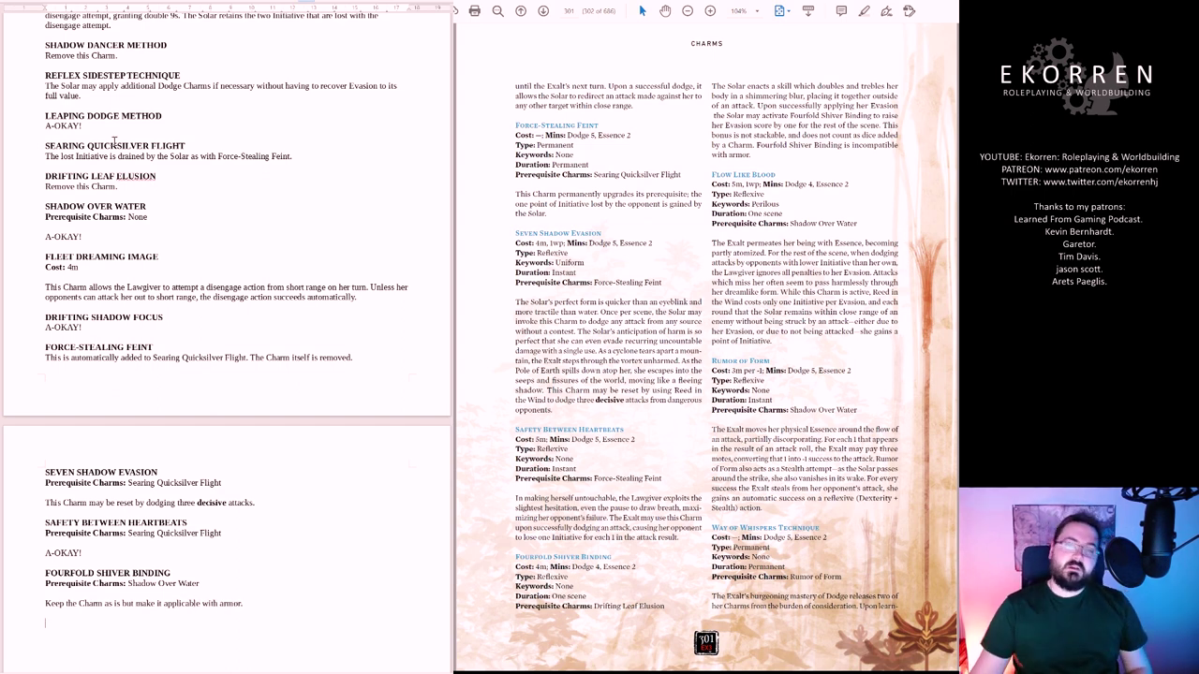
scroll(417, 177, "down", 1)
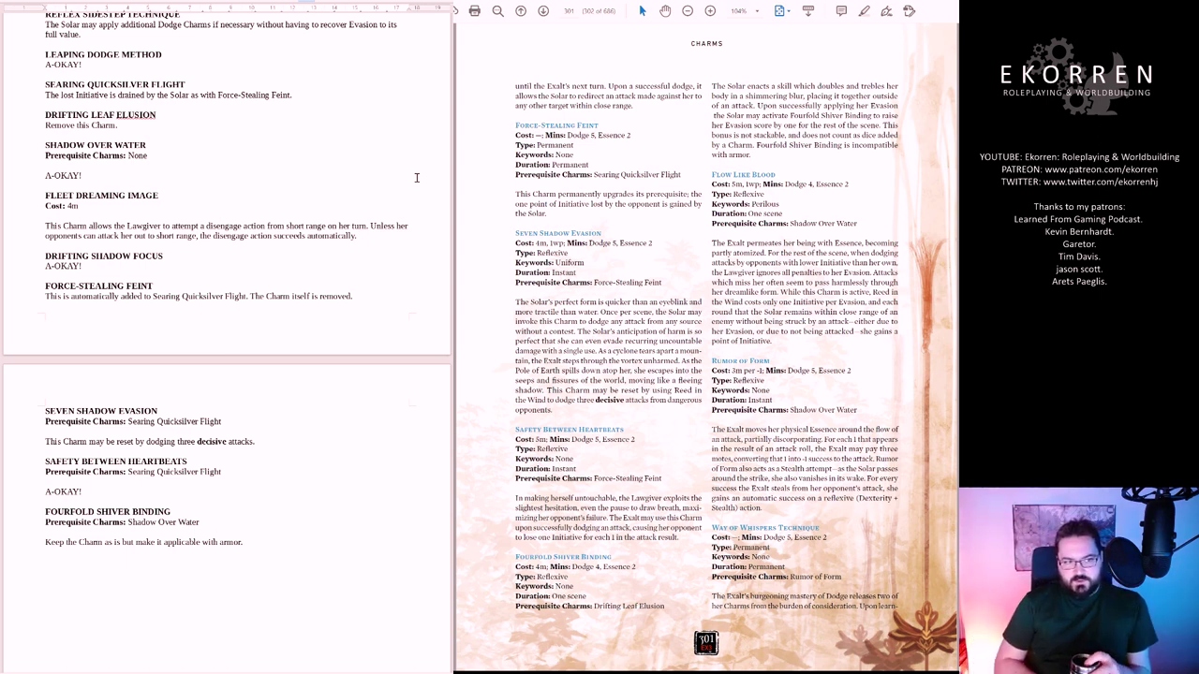
key("Return")
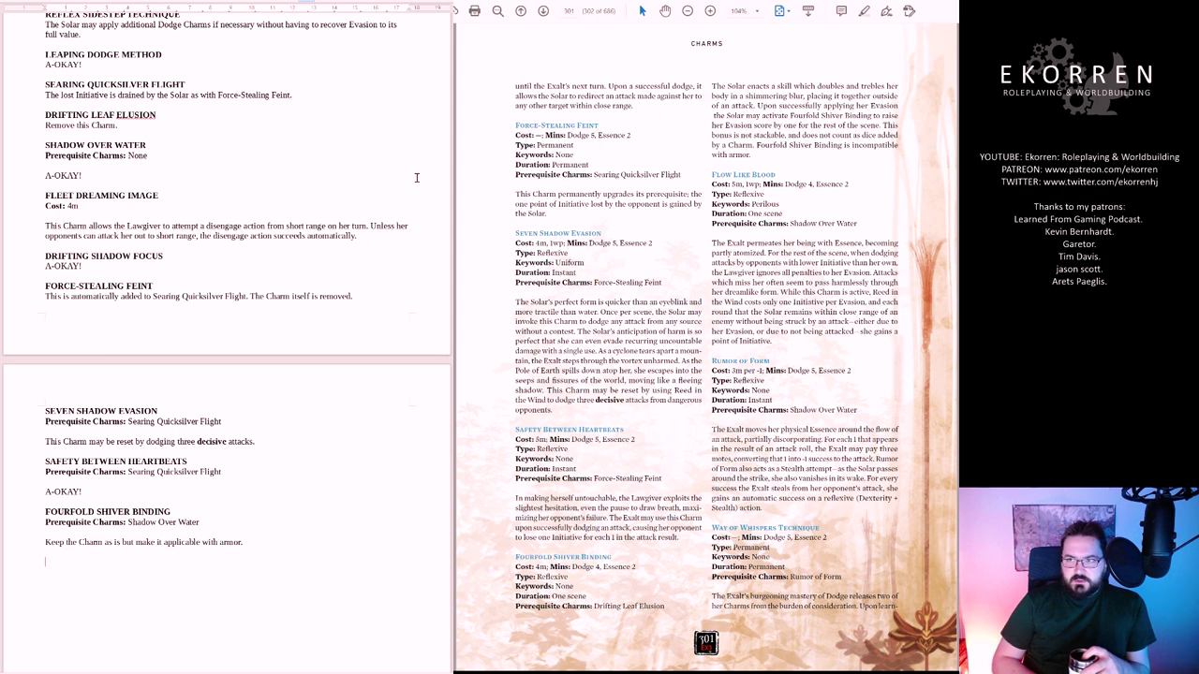
key("Return")
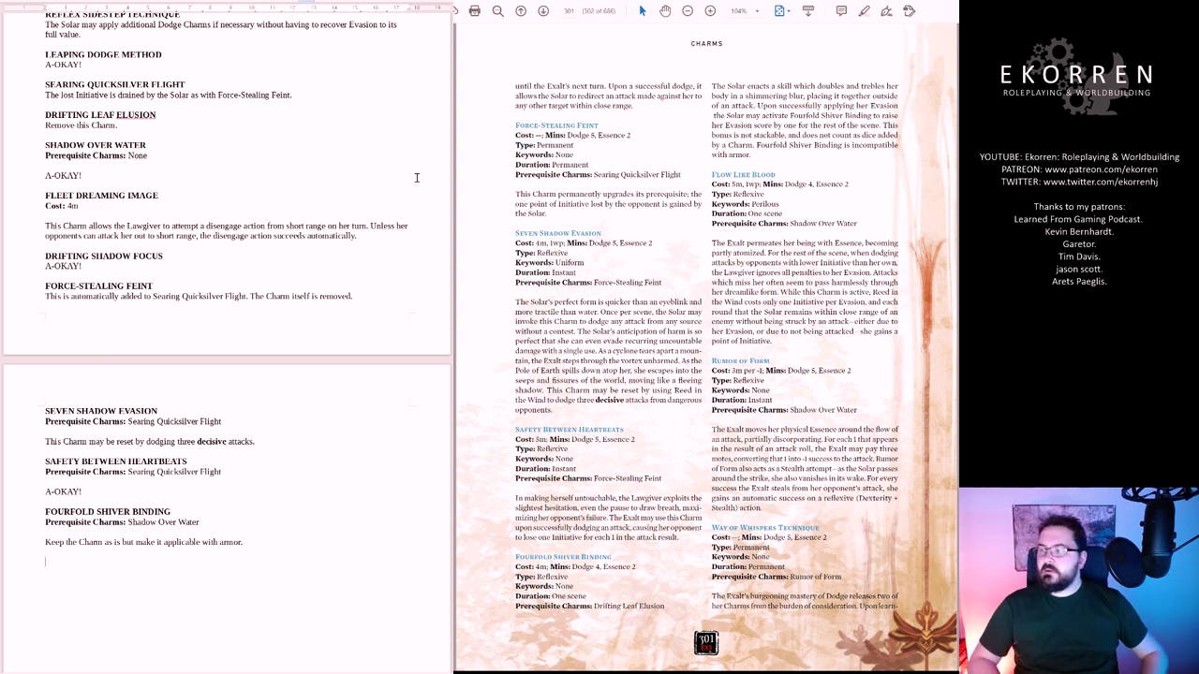
scroll(361, 305, "down", 2)
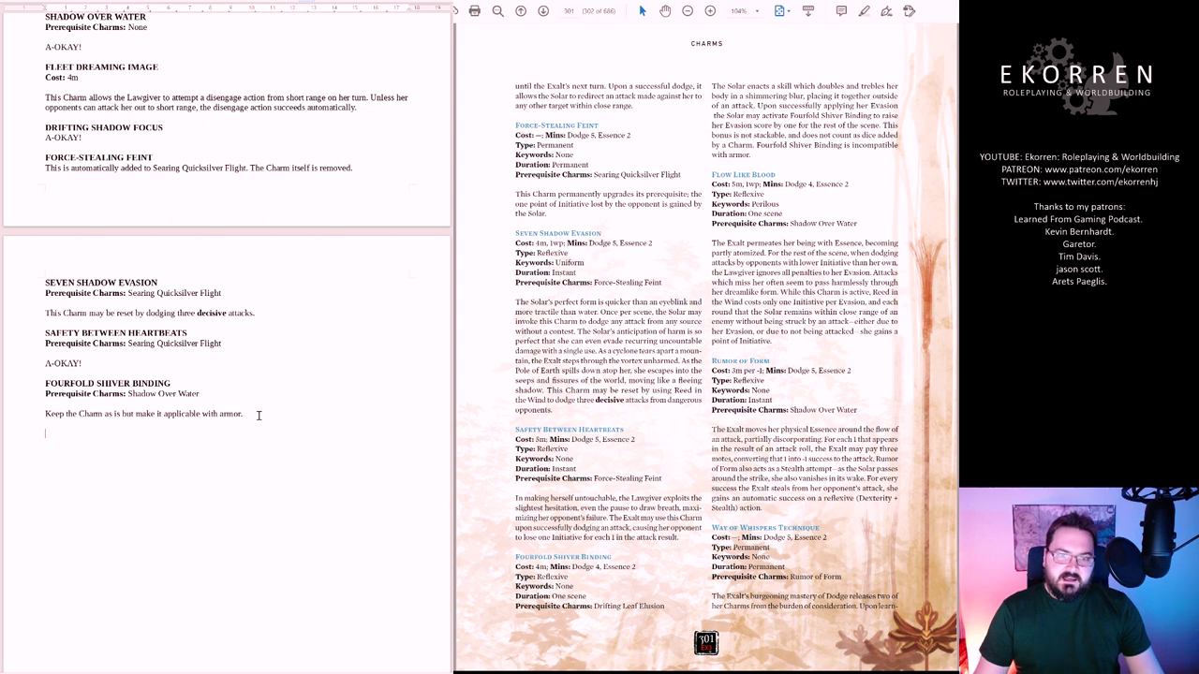
left_click_drag(266, 416, 1, 414)
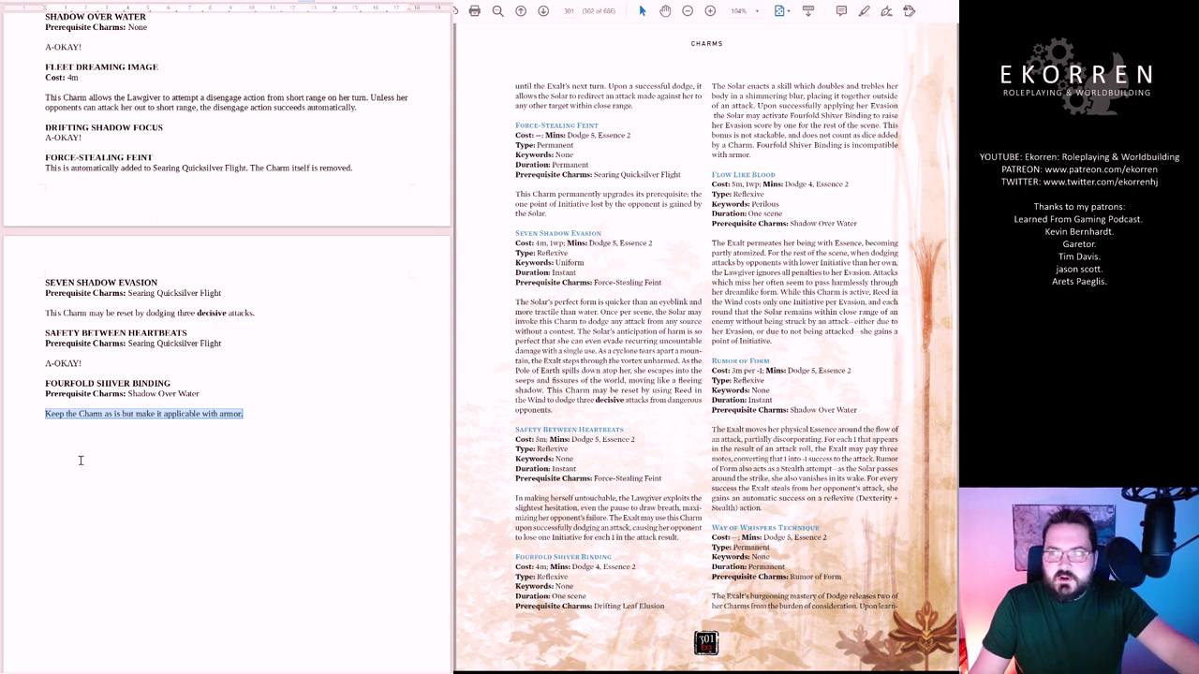
Add the bold heading "FLOW LIKE BLOOD" on the empty last line, with the note "A-OKAY!" beneath it
left_click(71, 463)
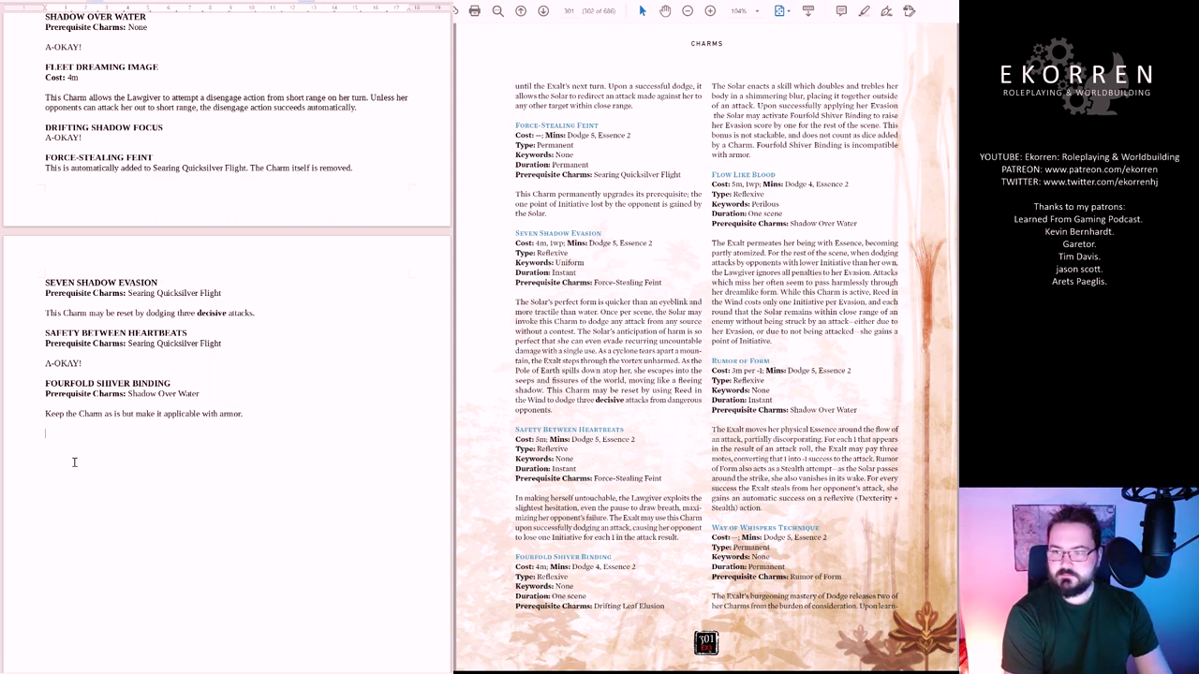
type("FLOW LIKE BLOO")
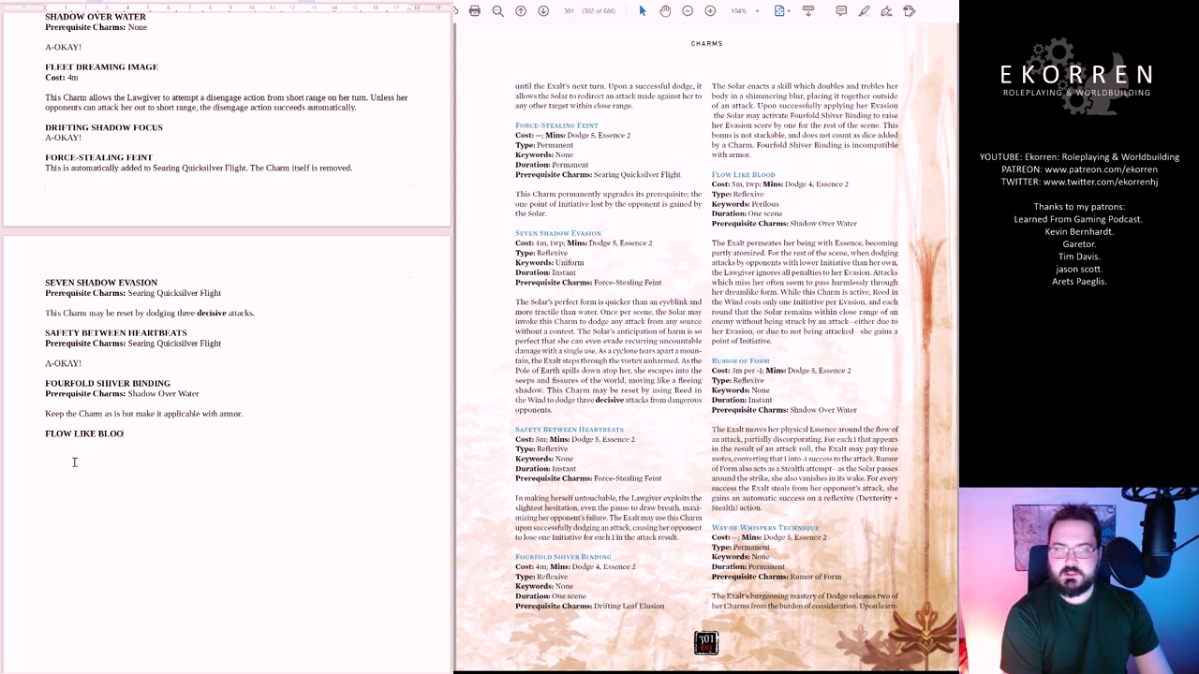
type("D")
key("Return")
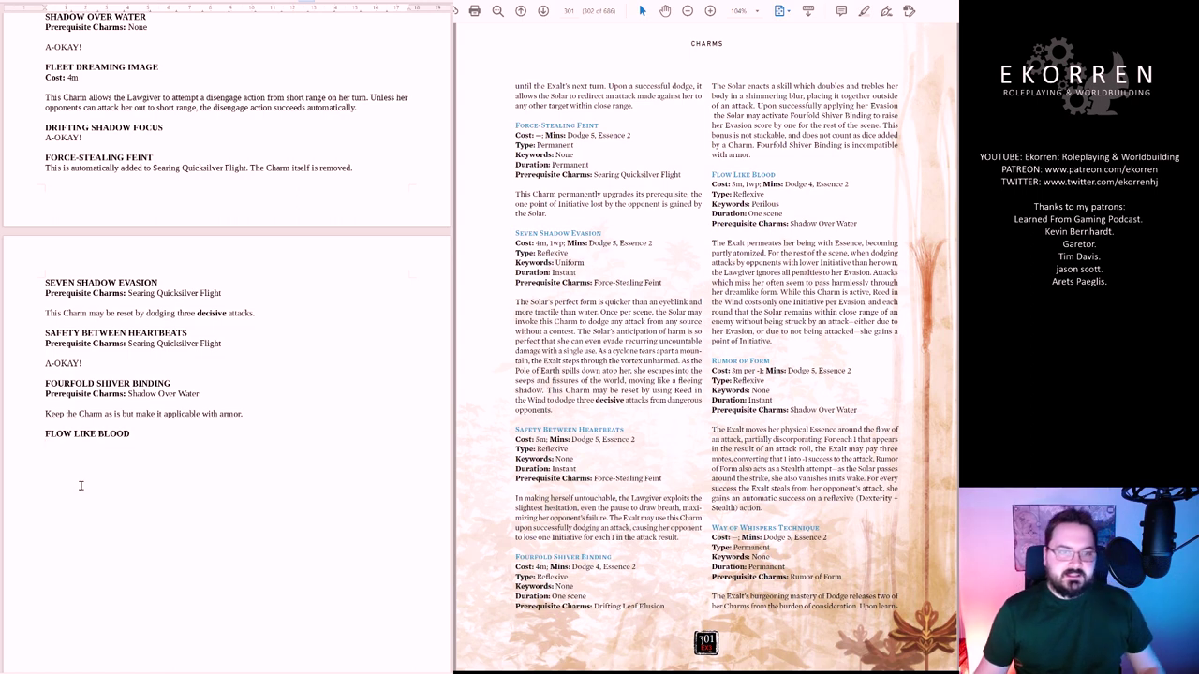
type("A-OKAY!")
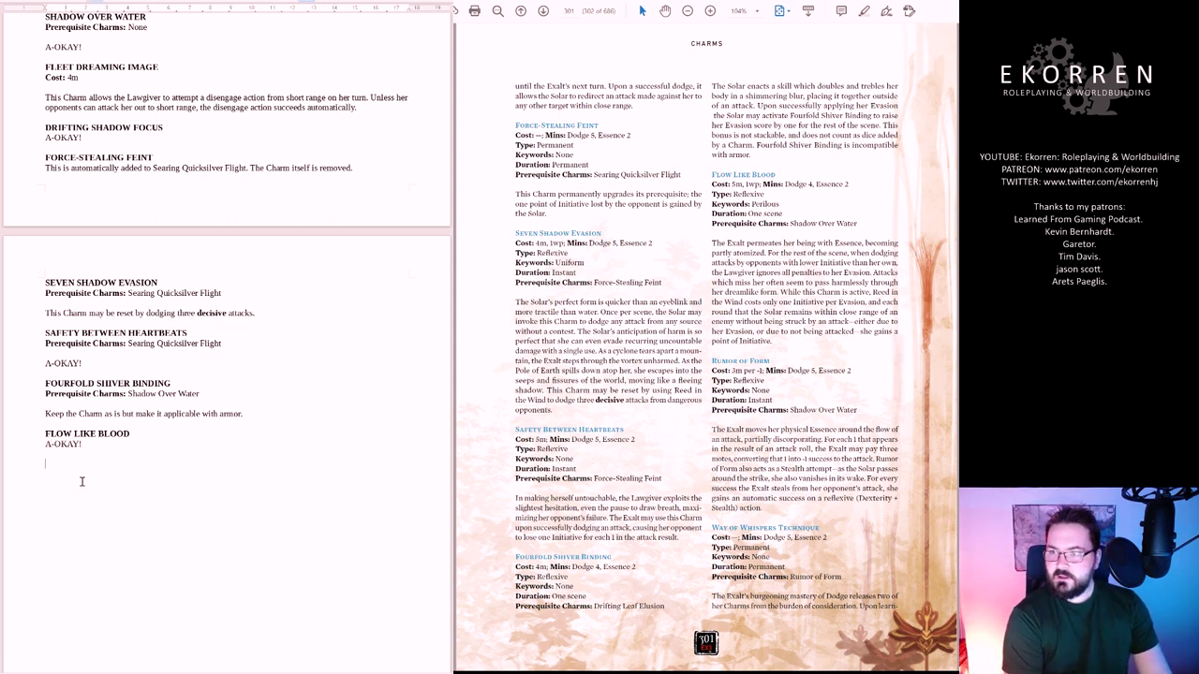
After a blank line, add the bold heading "RUMOR OF FORM" and start a new line beneath it
key("Return")
key("Return")
type("RUMOR OF FORM")
key("Return")
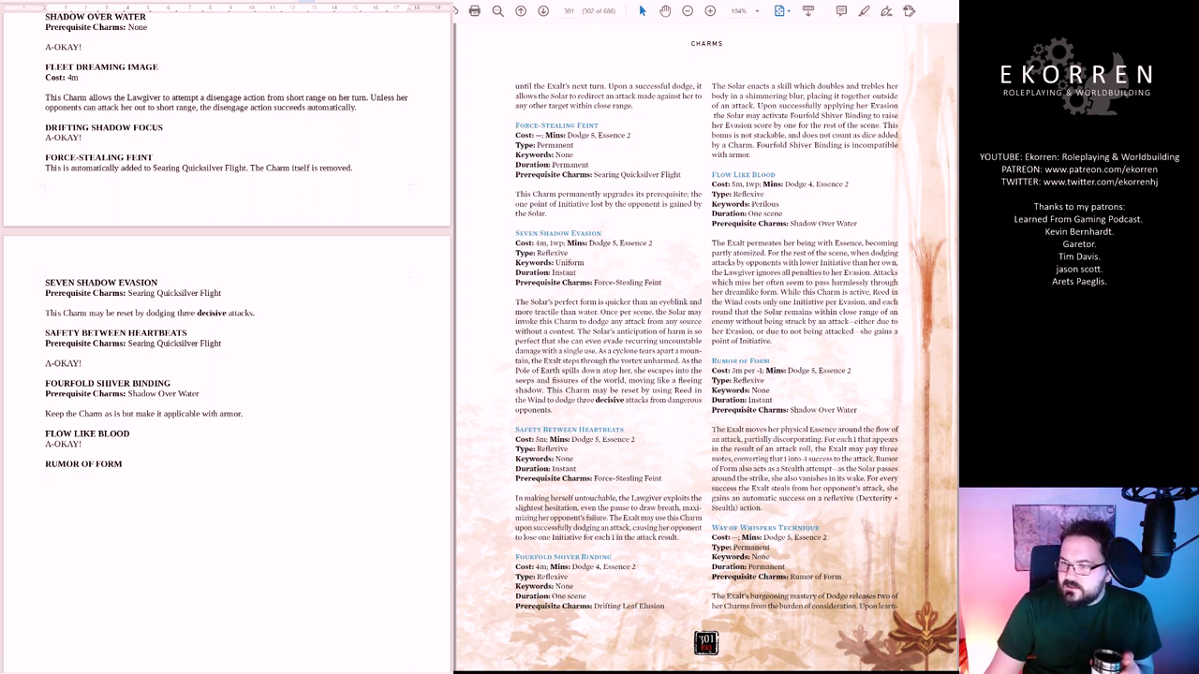
Examine the rulebook's Rumor of Form text, marking the passages on converting 1s and on automatic successes for the reflexive Stealth action
left_click_drag(733, 459, 833, 459)
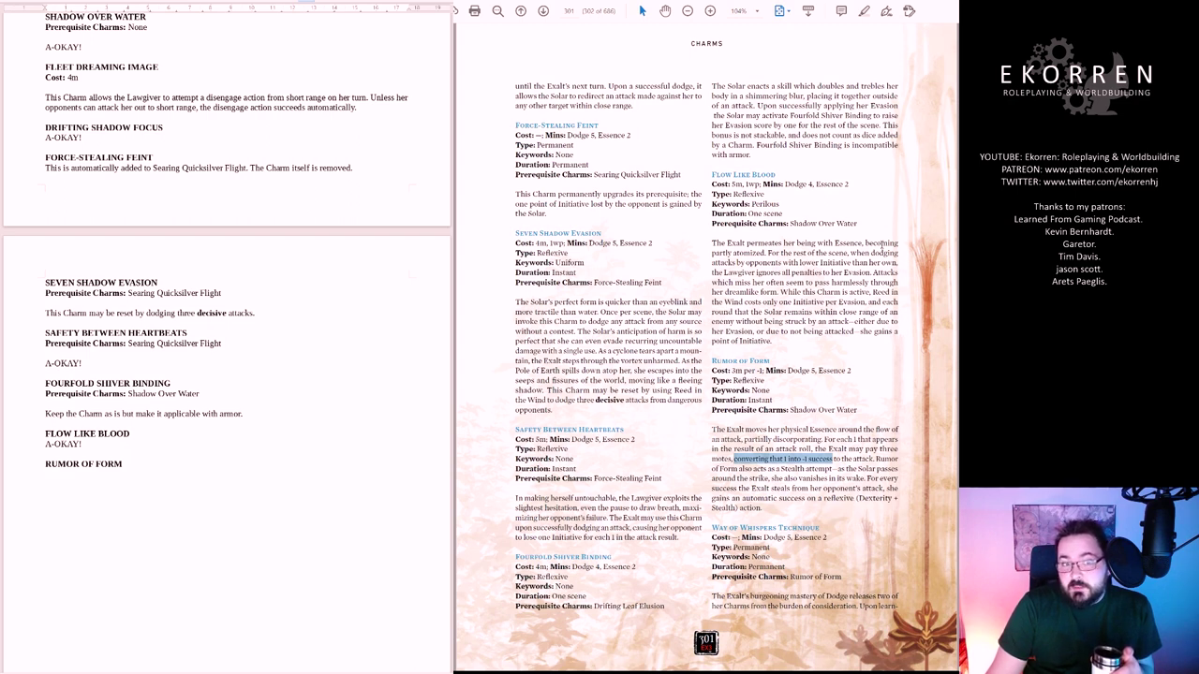
left_click(876, 458)
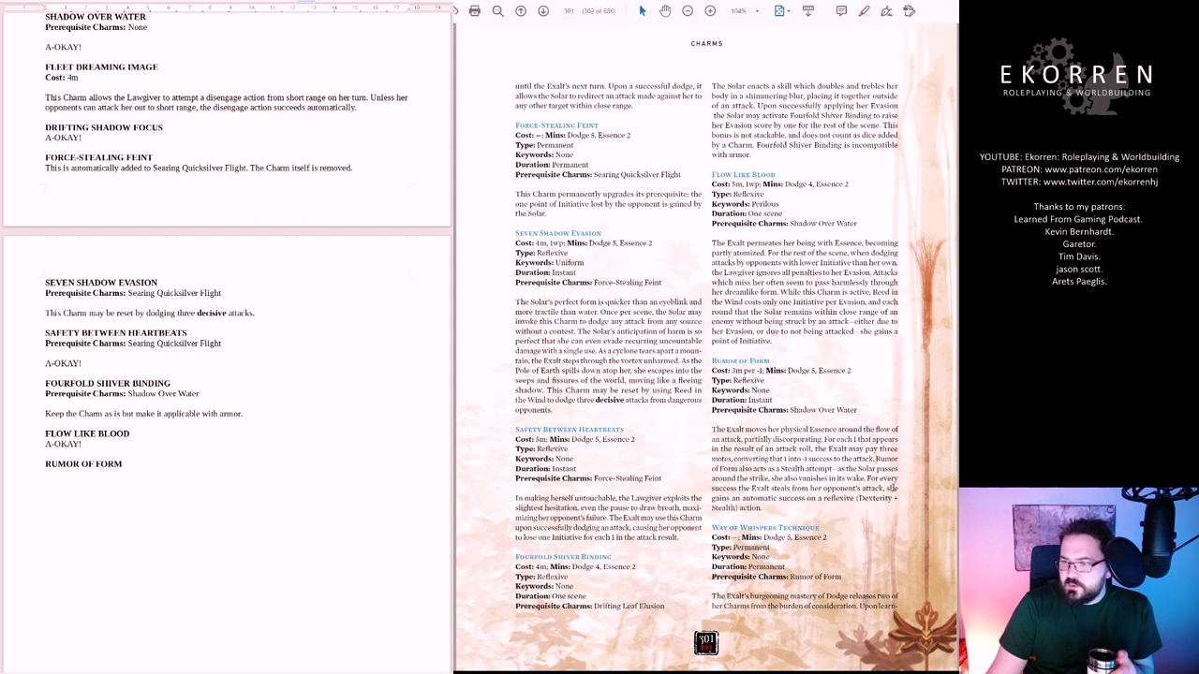
left_click_drag(718, 499, 854, 499)
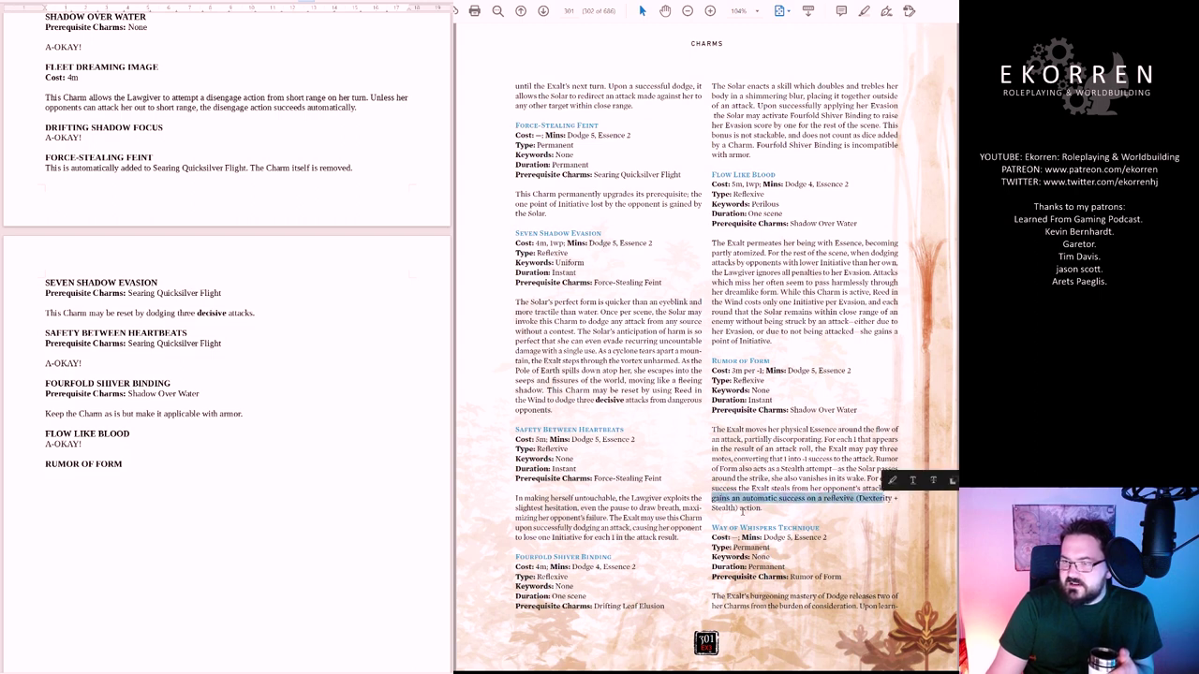
left_click(761, 507)
left_click_drag(761, 507, 866, 478)
Begin the Rumor of Form note with "… the Exalt may" and insert "Cost: 2m per -1" above it, bold label only, separated by a blank line
left_click(344, 598)
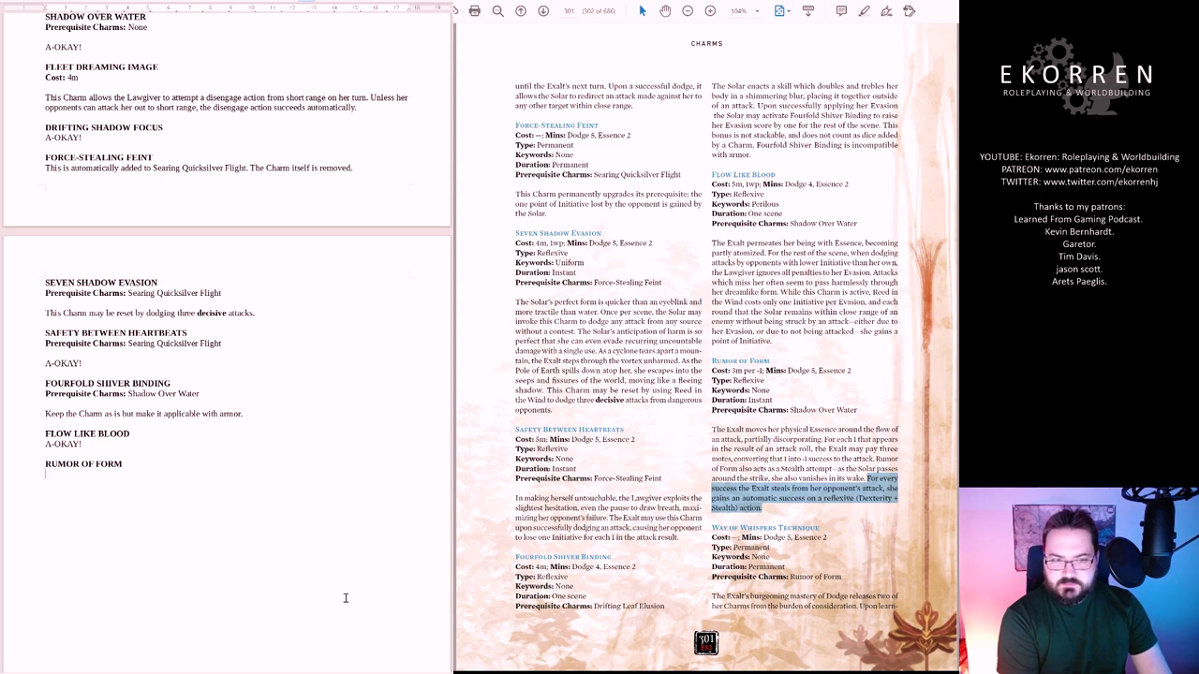
type("... the Exalt m")
type("ay opay")
key("BackSpace")
key("BackSpace")
key("BackSpace")
key("BackSpace")
type("pay")
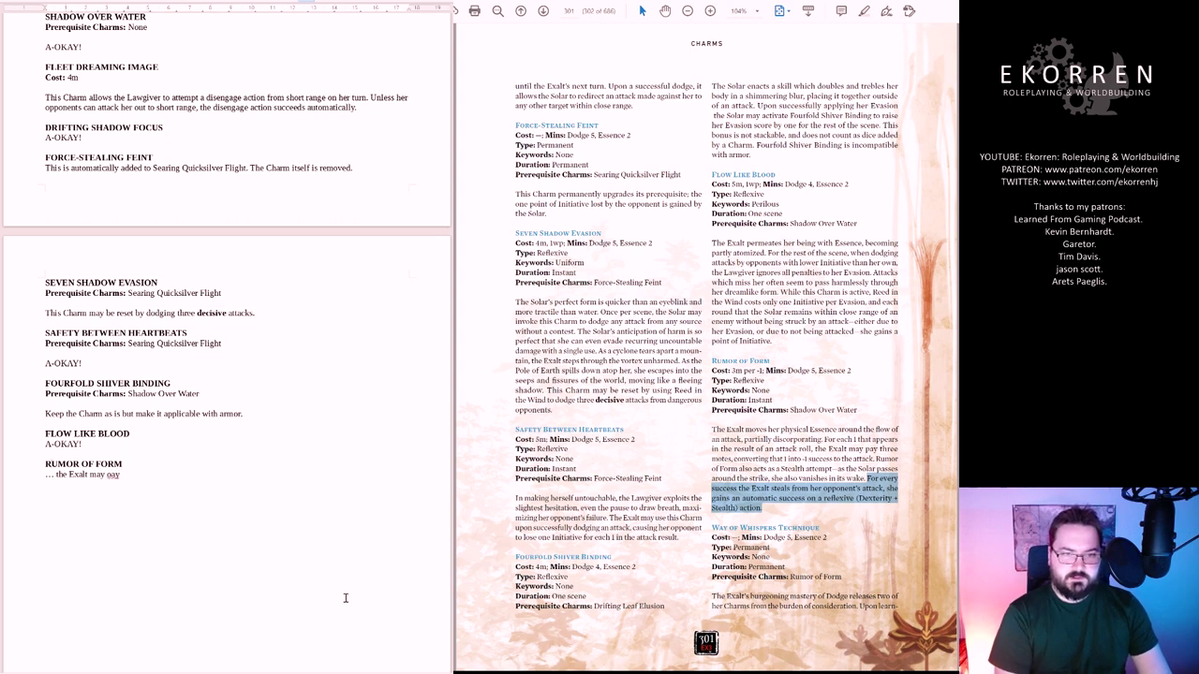
key("Return")
key("Return")
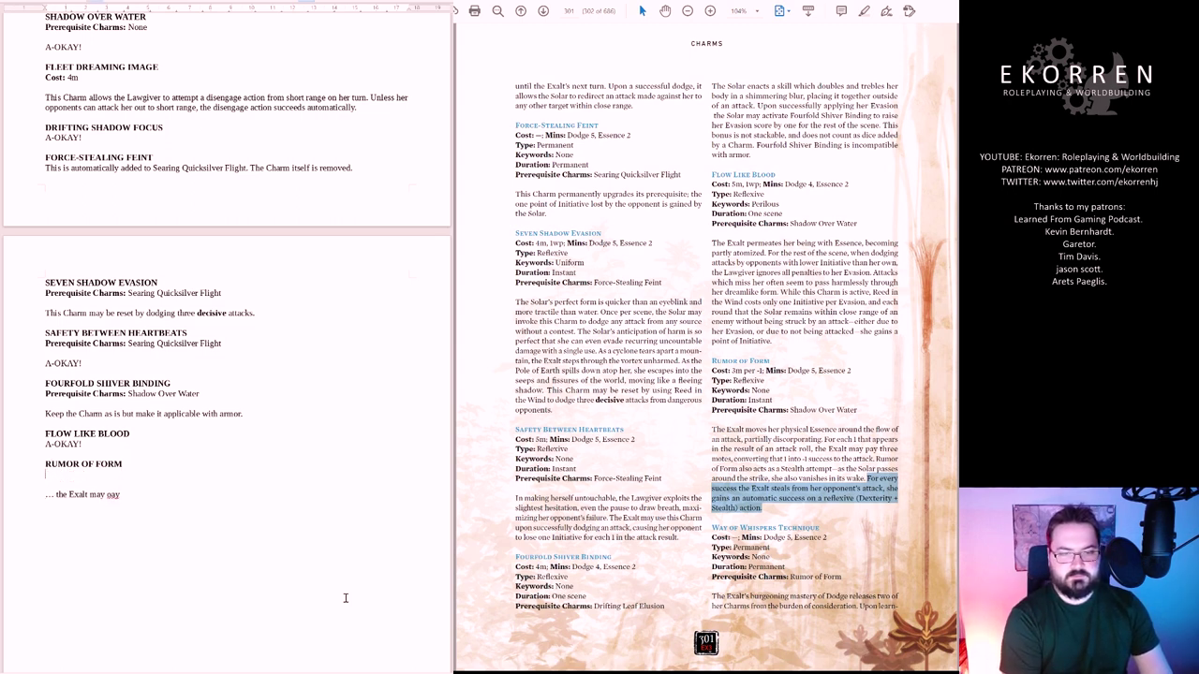
type("Cost: 2m per -1")
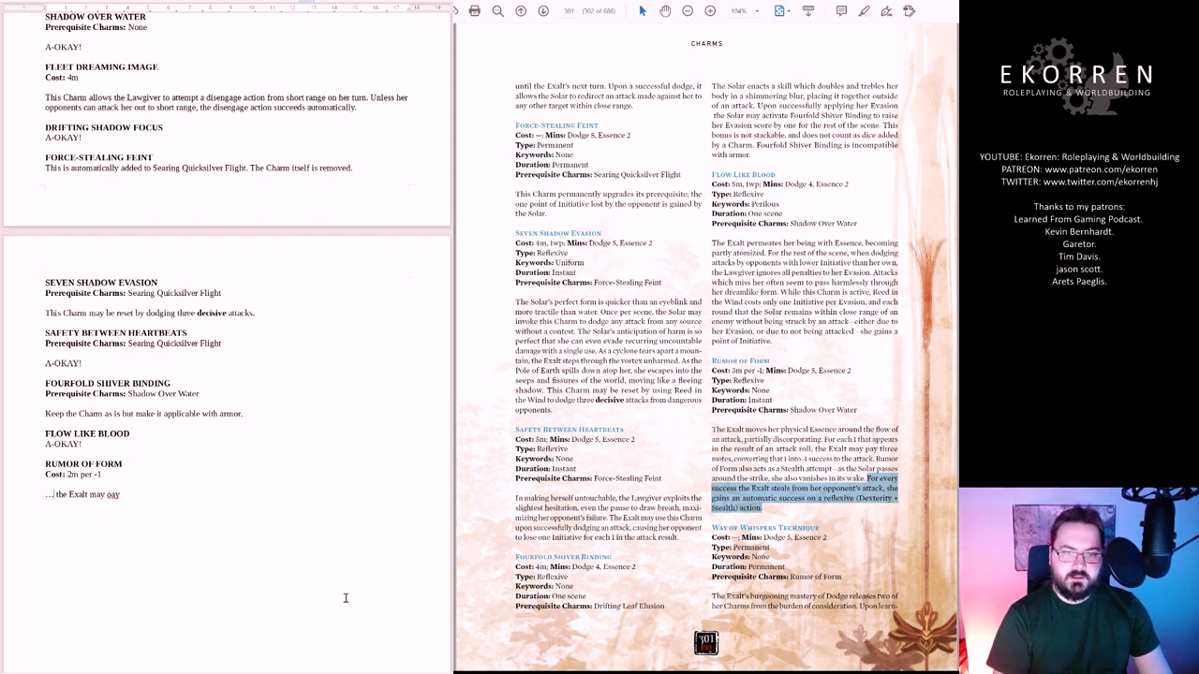
Correct the misspelled last word to "pay" and continue the note with "two motes in order to remove one success from the opponent's"
key("BackSpace")
key("BackSpace")
key("BackSpace")
type("pay")
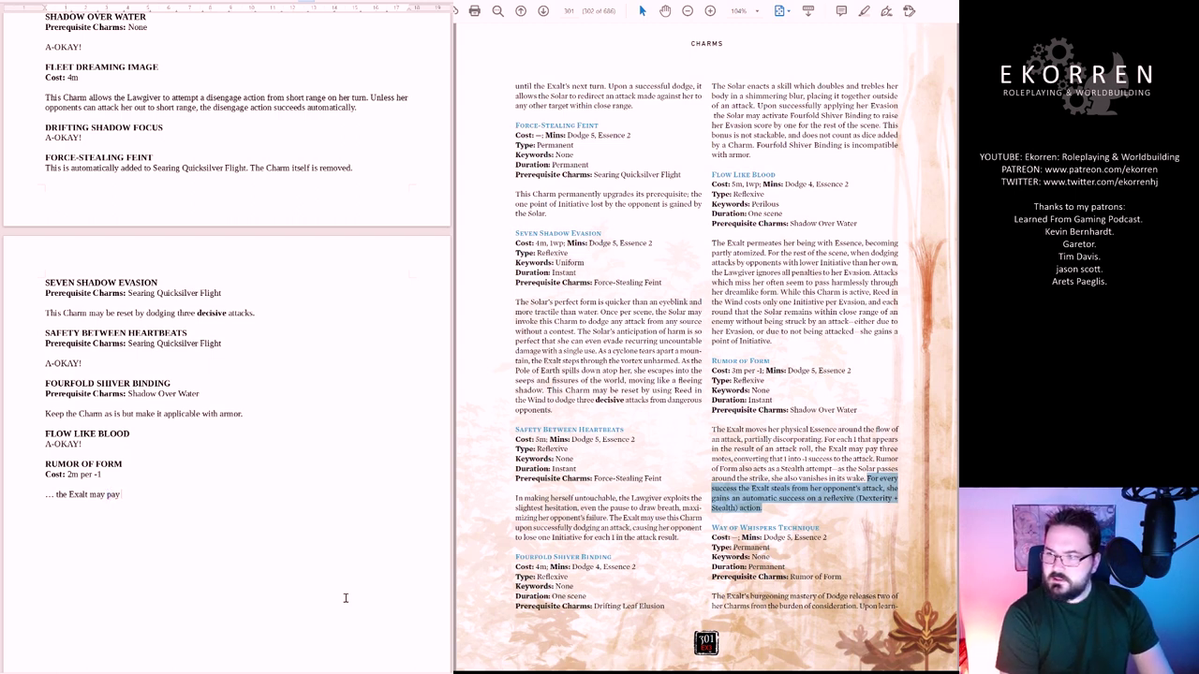
type(" two motes")
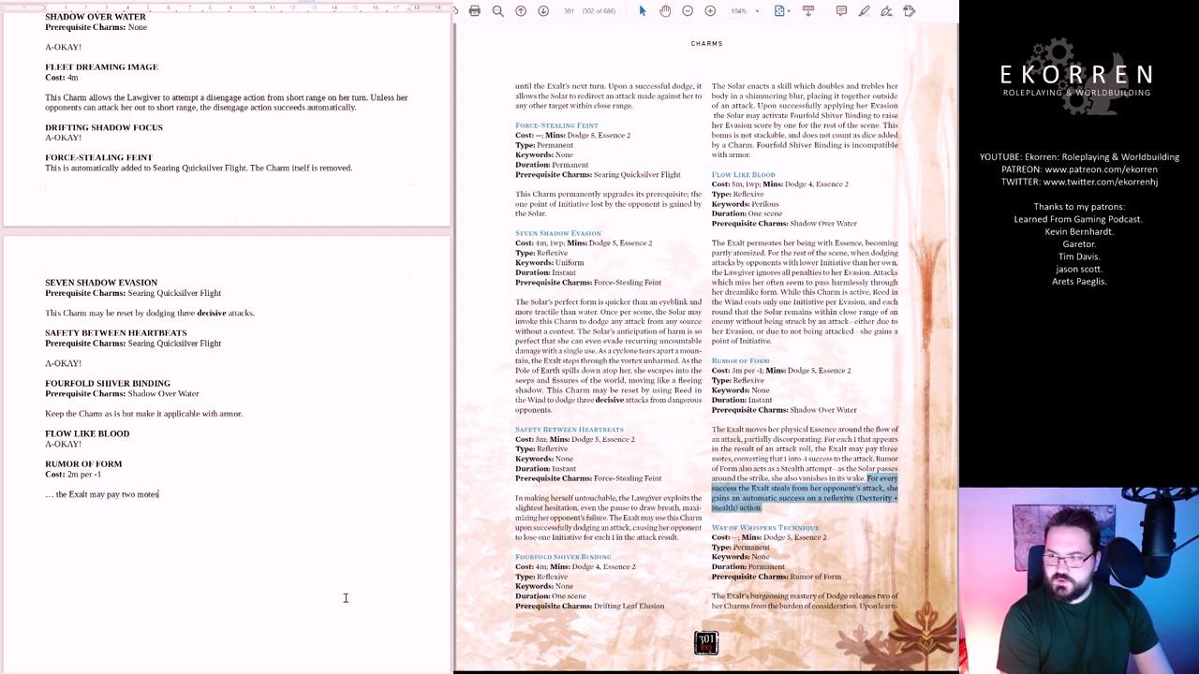
type(" in order to")
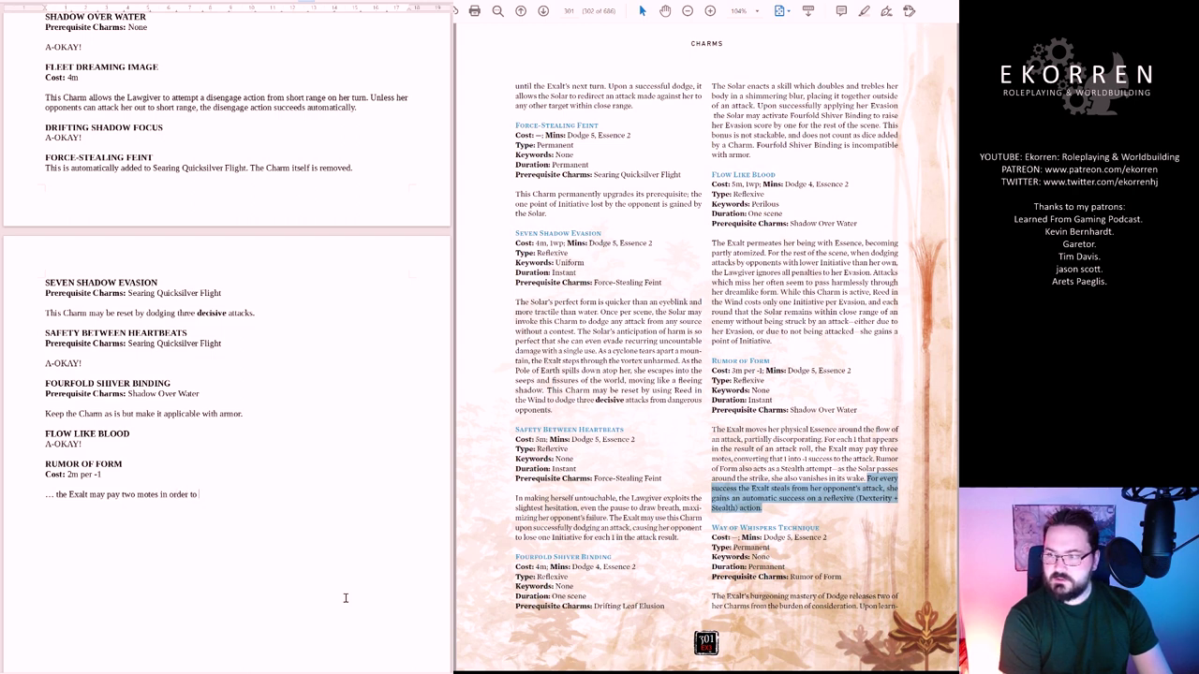
type(" remove one succ")
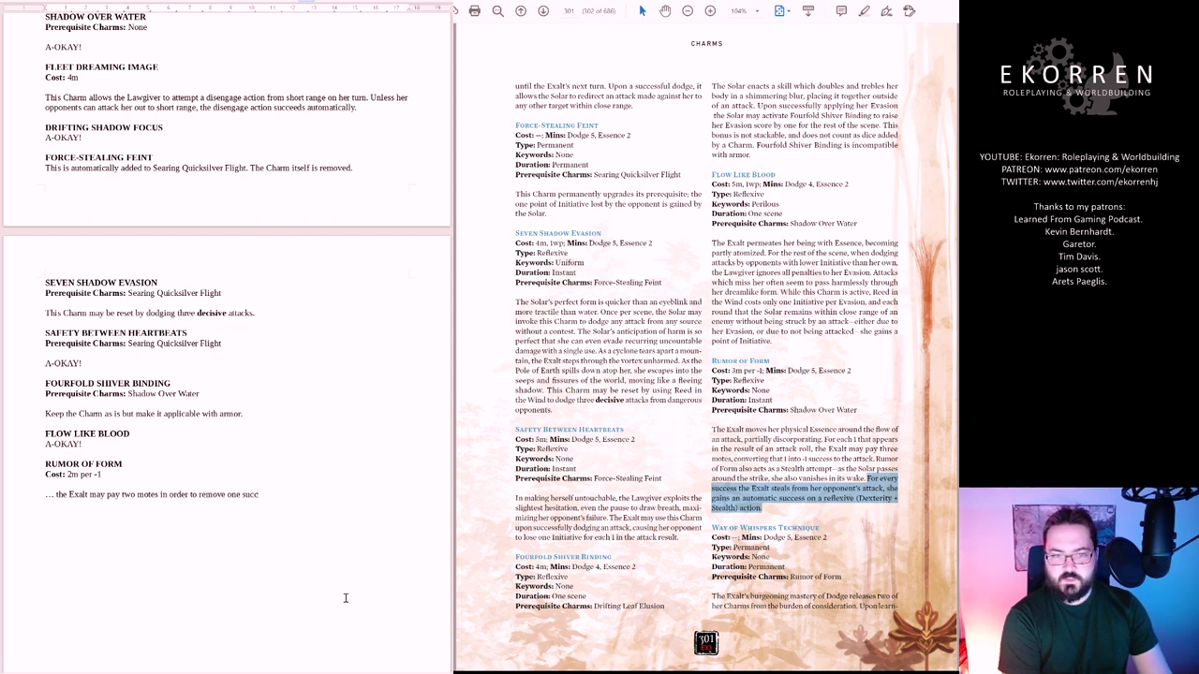
type("ess from the o")
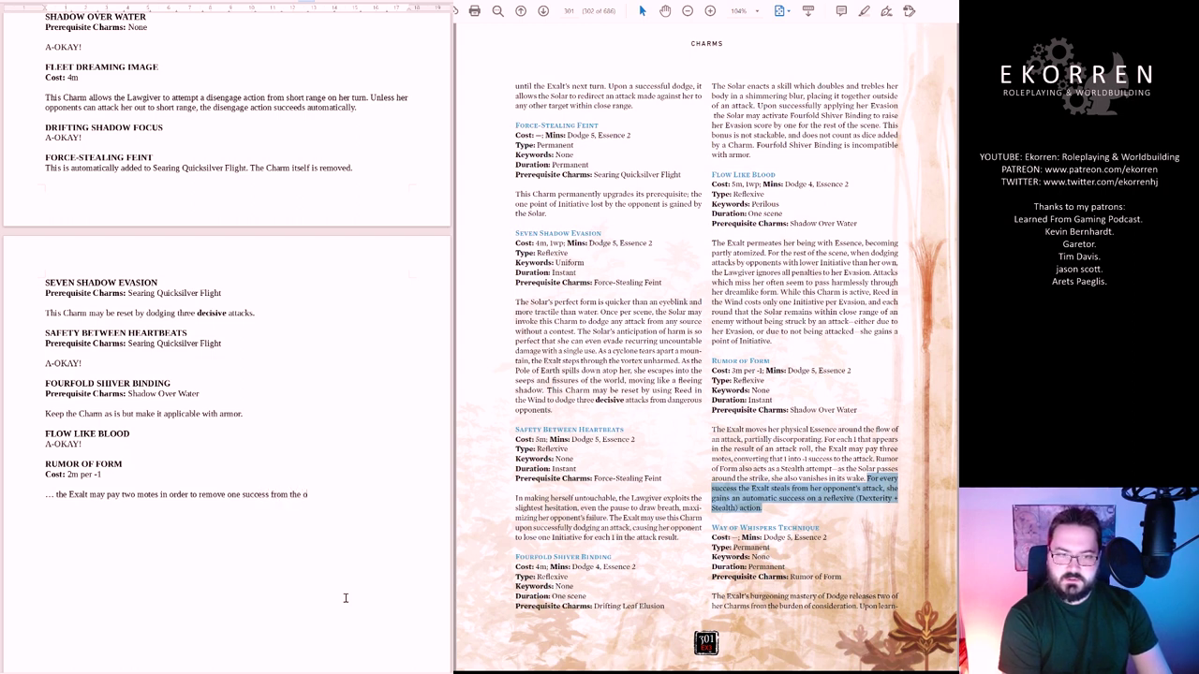
type("pponent's at")
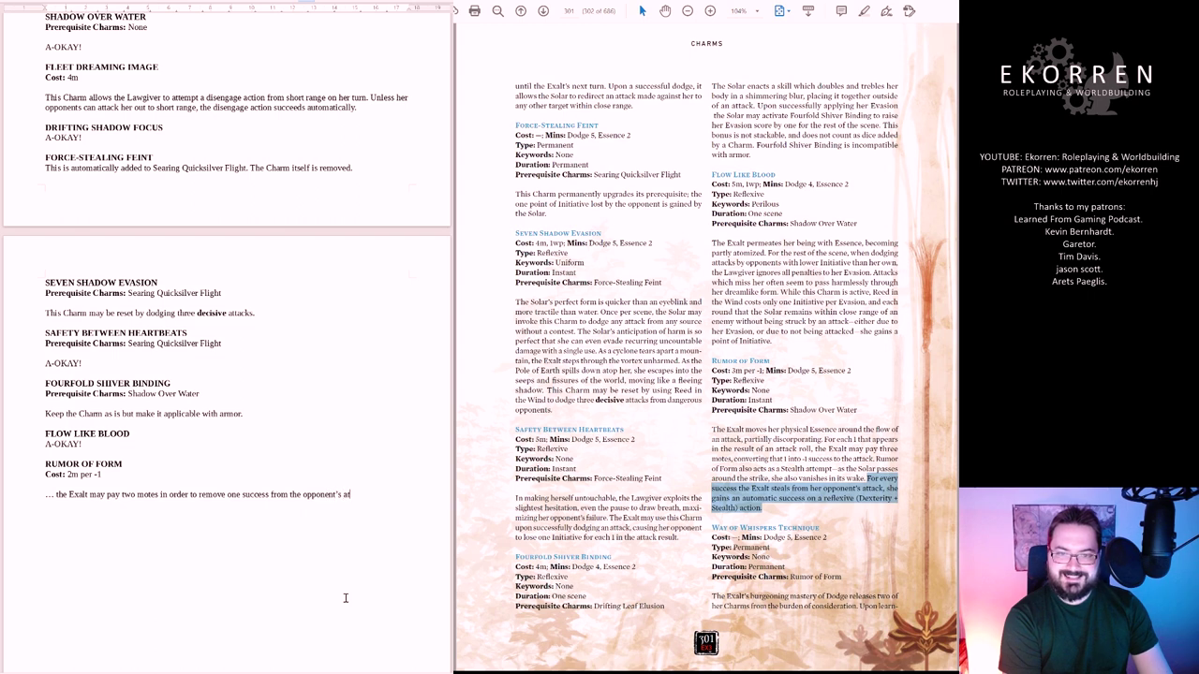
Finish the Rumor of Form note with "attack roll, up to a number of removed successes equal to the number of 1s rolled."
type("tack roll, up to a nimu")
key("BackSpace")
key("BackSpace")
key("BackSpace")
type("umber of removed successes equal to the number of 1s rolled.")
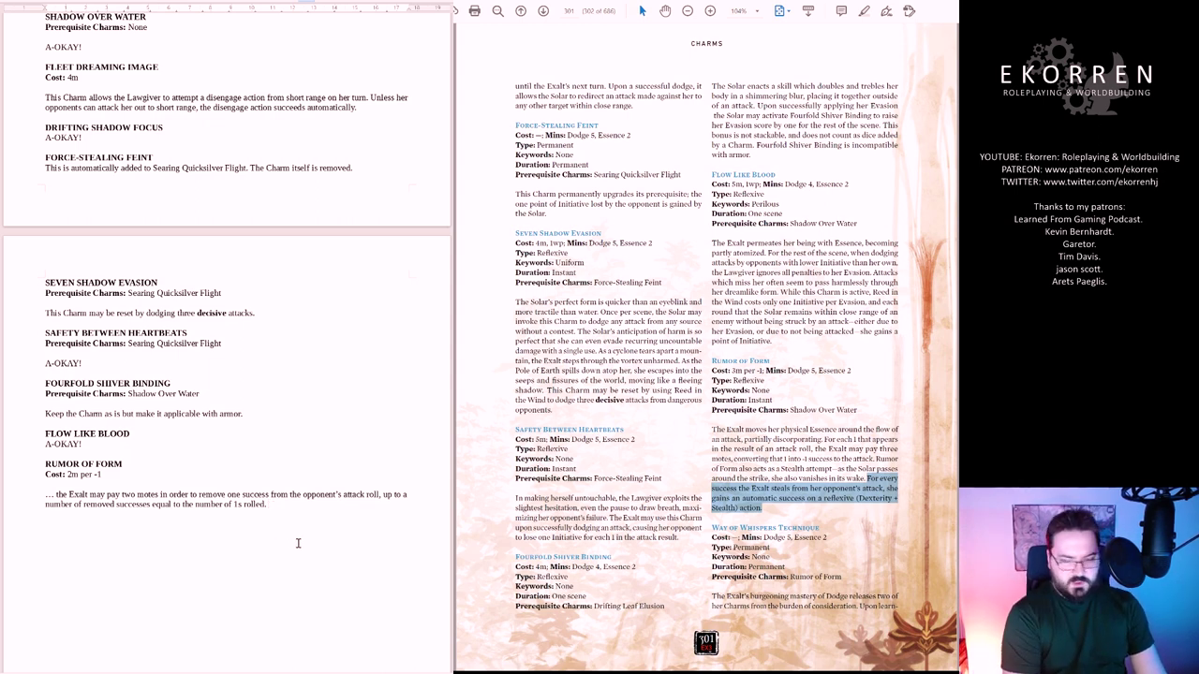
Add the bold heading "WAY OF WHISPERS TECHNIQUE", check its text on rulebook page 302, and write "Remove this Charm." beneath the heading
type("WAY OF W")
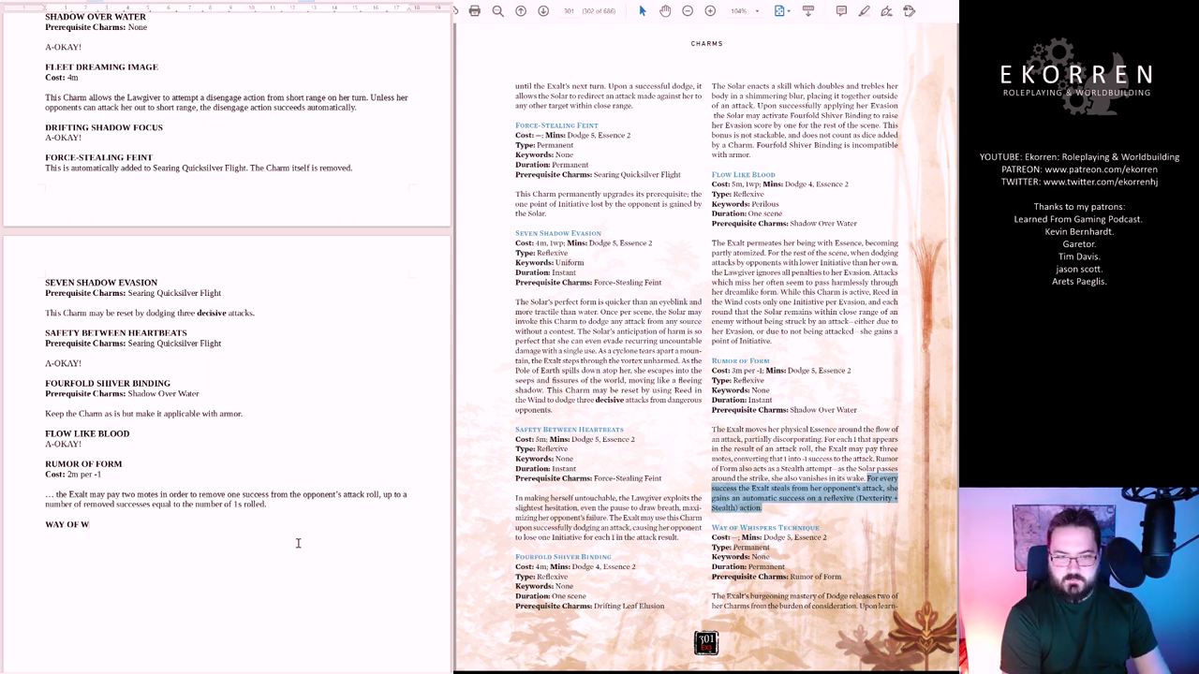
type("HISPERS TECHNIQUE")
key("Return")
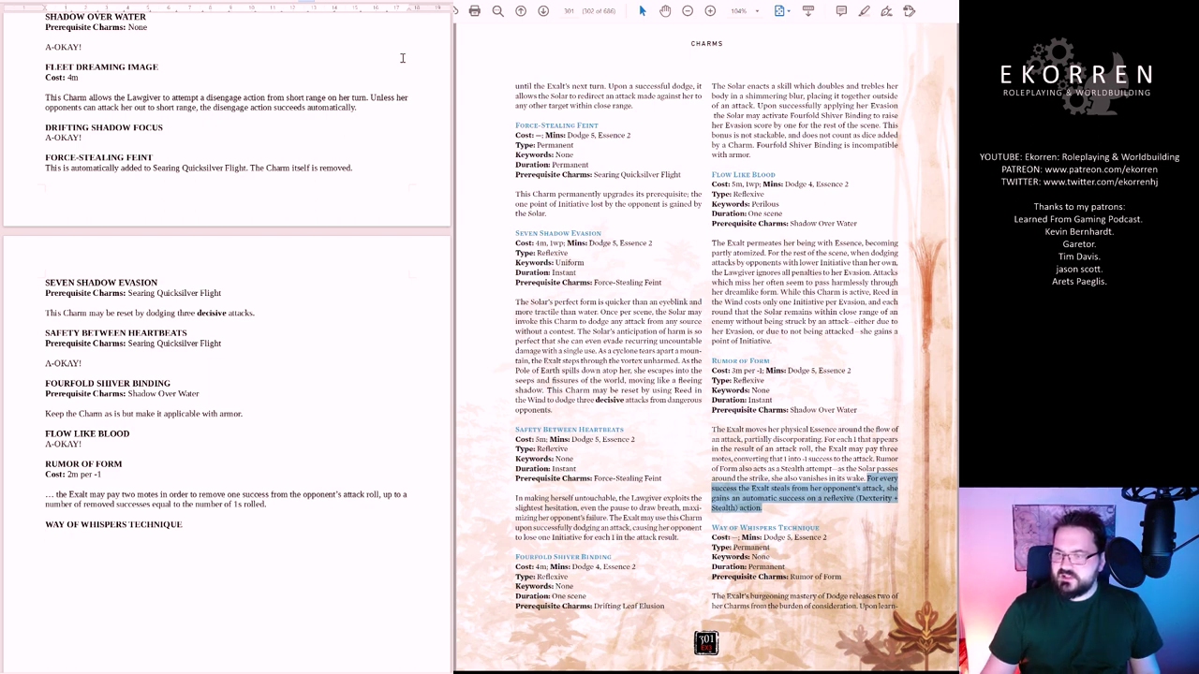
key("Right")
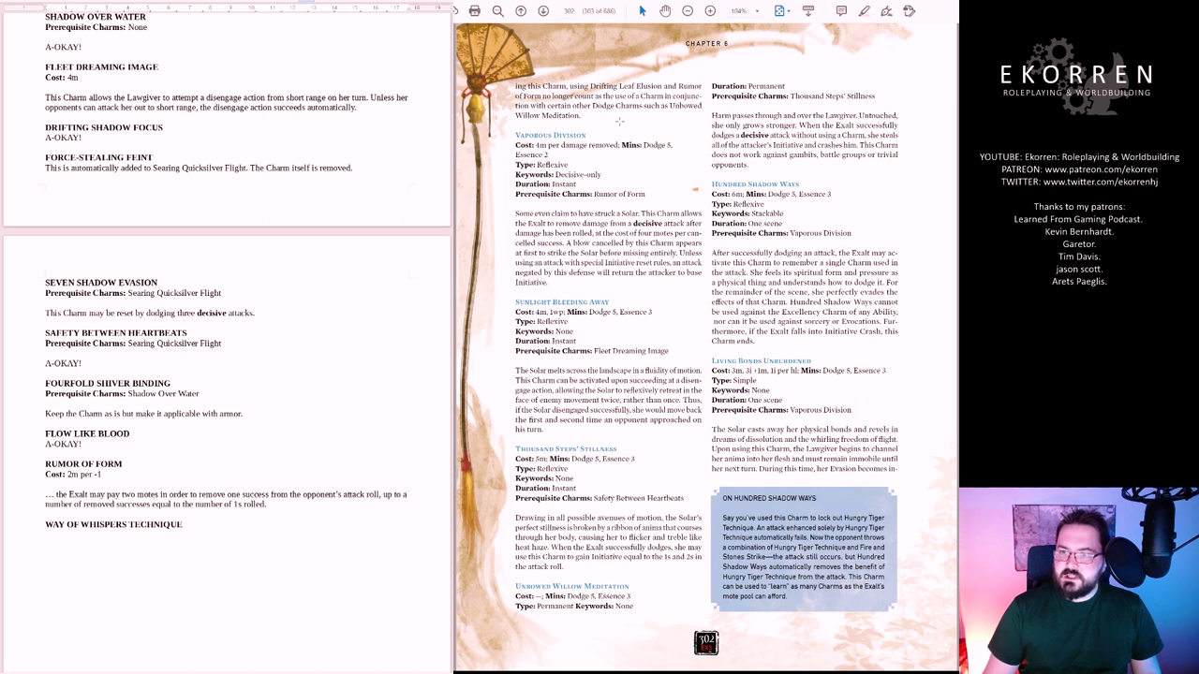
left_click_drag(865, 135, 791, 136)
left_click(772, 145)
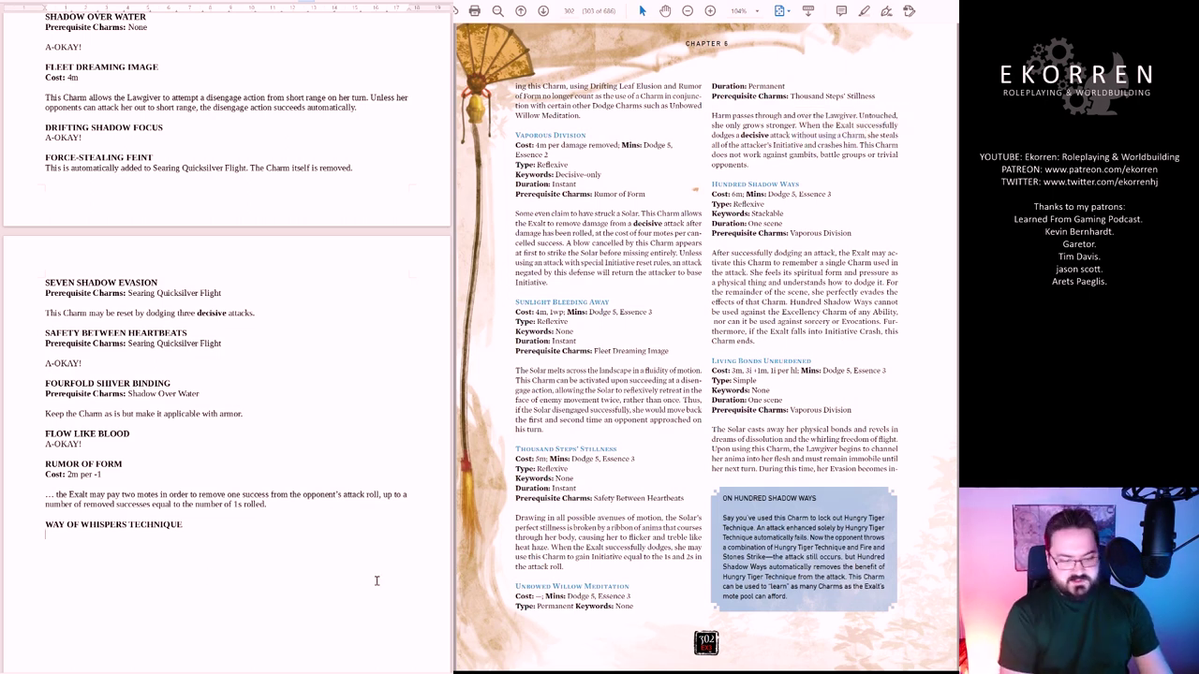
type("Remove this Charm.")
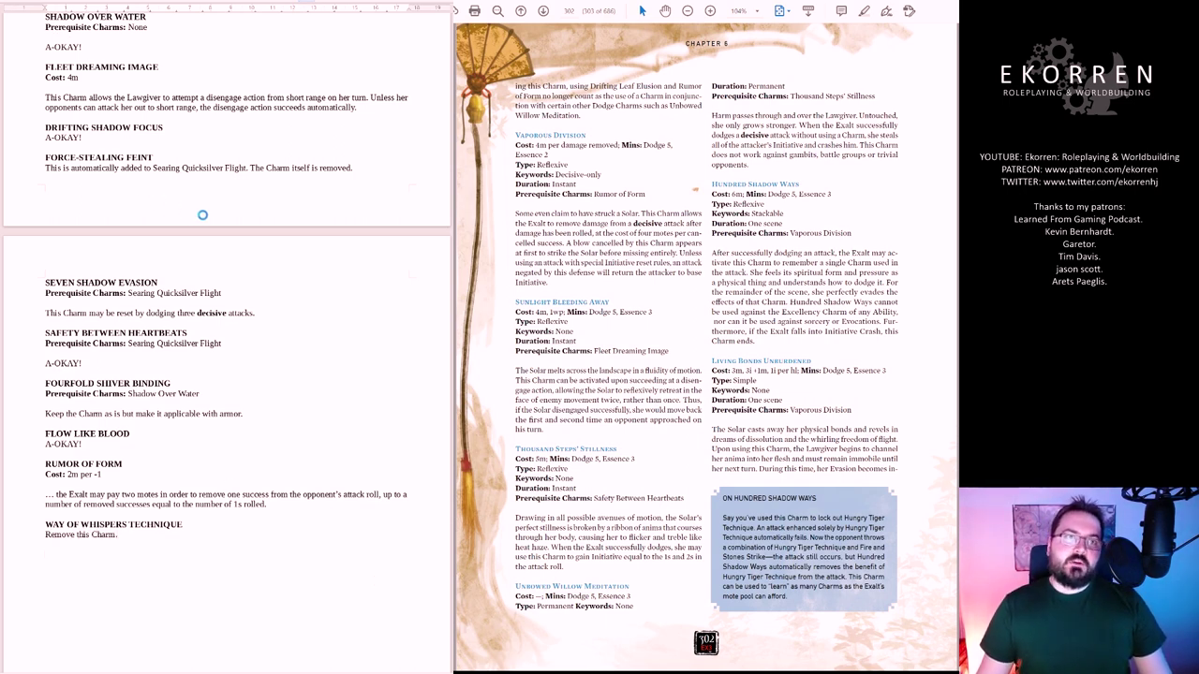
After a blank line, add the bold heading "VAPOROUS DIVISION" with the note "A-OKAY!" beneath it
scroll(289, 206, "down", 1)
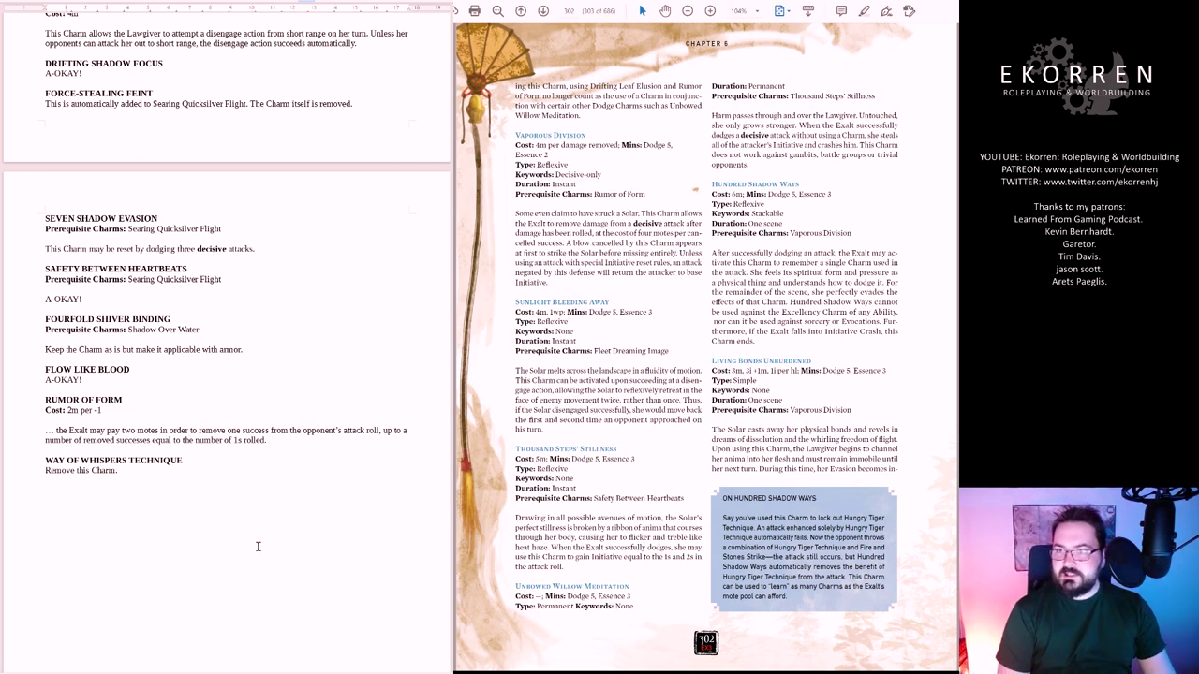
key("Return")
type("VAPOROUS DIVISION")
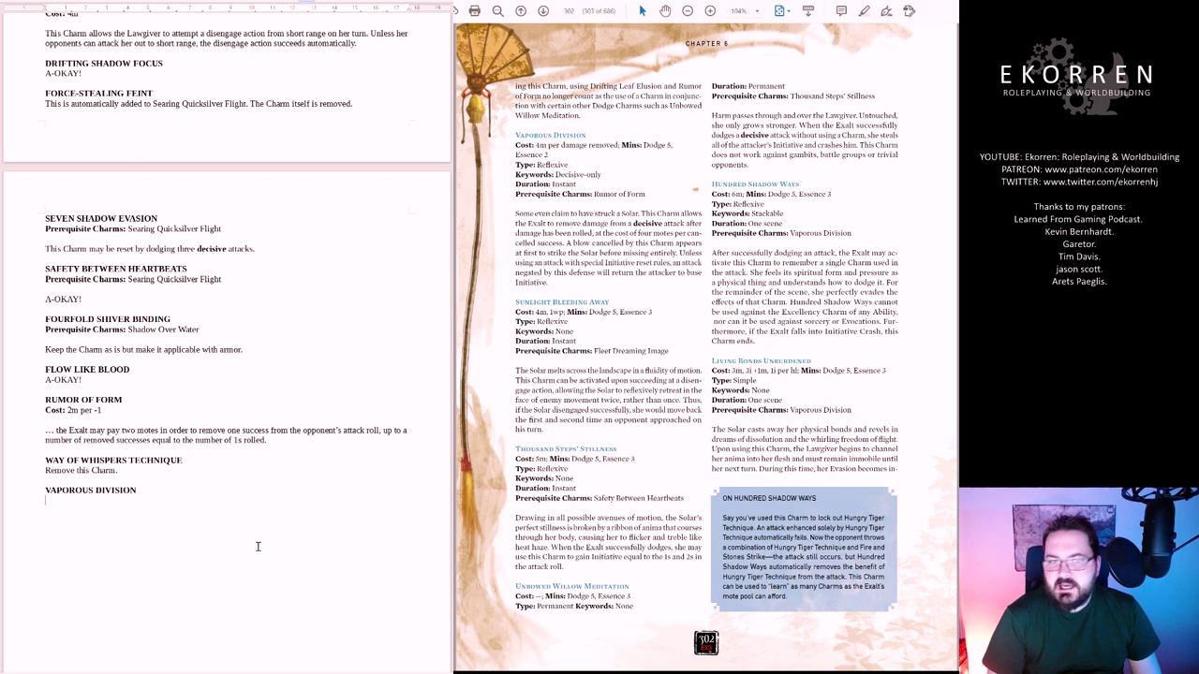
key("Return")
type("A-OKAY!")
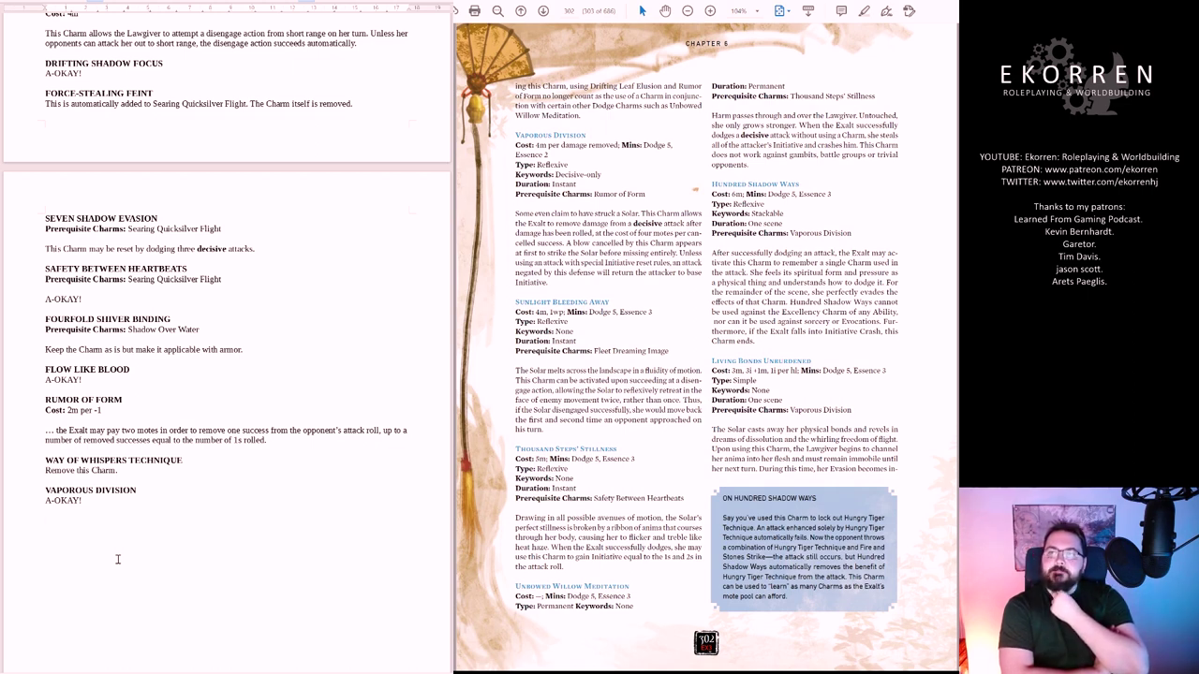
Add the bold heading "SUNLIGHT BLEEDING AWAY" as the next entry and begin the note beneath it with "This Charm"
type("SUNLIGHT BLEEDIN")
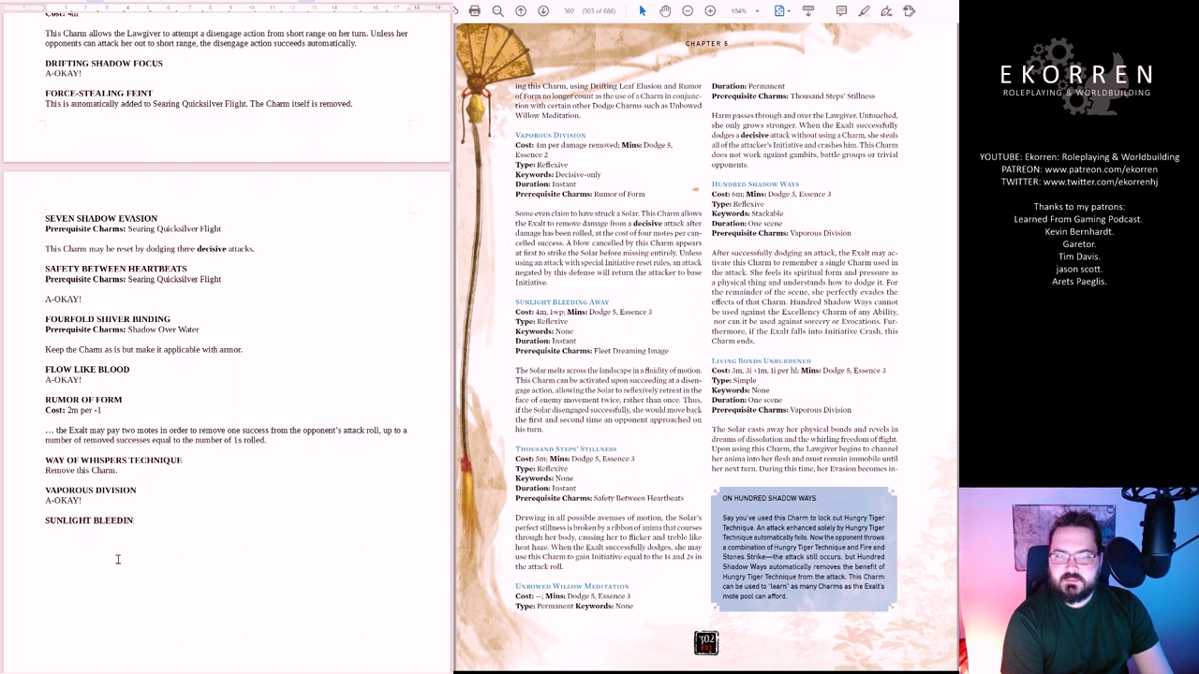
type("G AWAY")
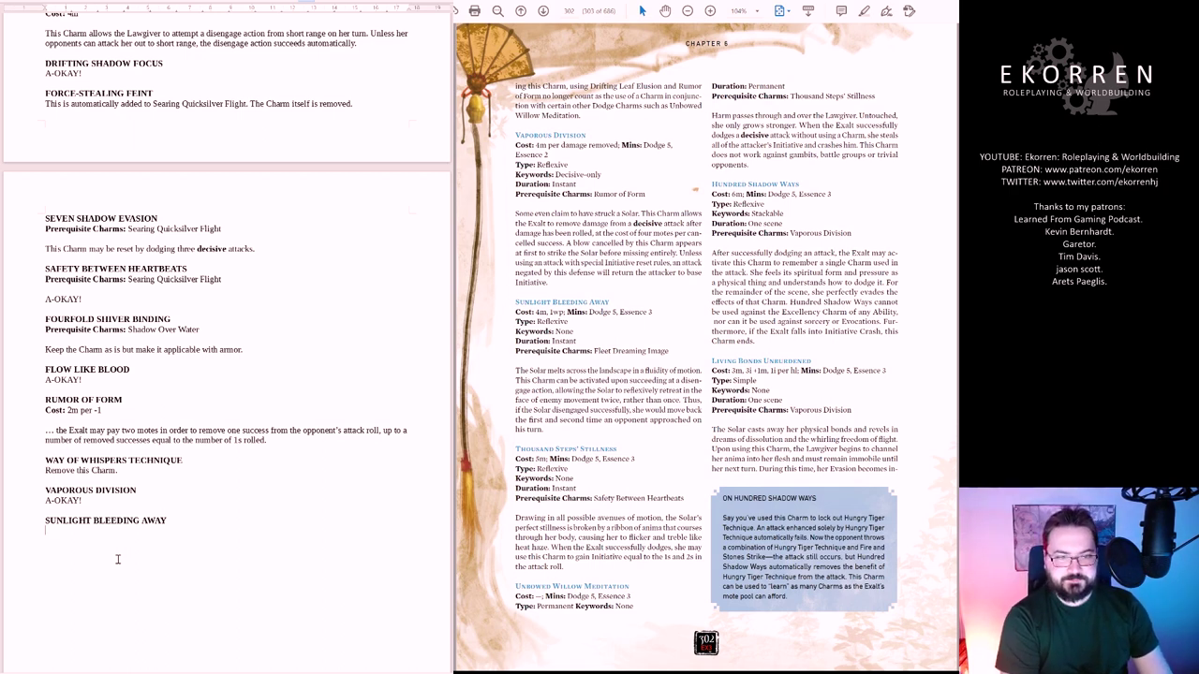
type("This Charm ")
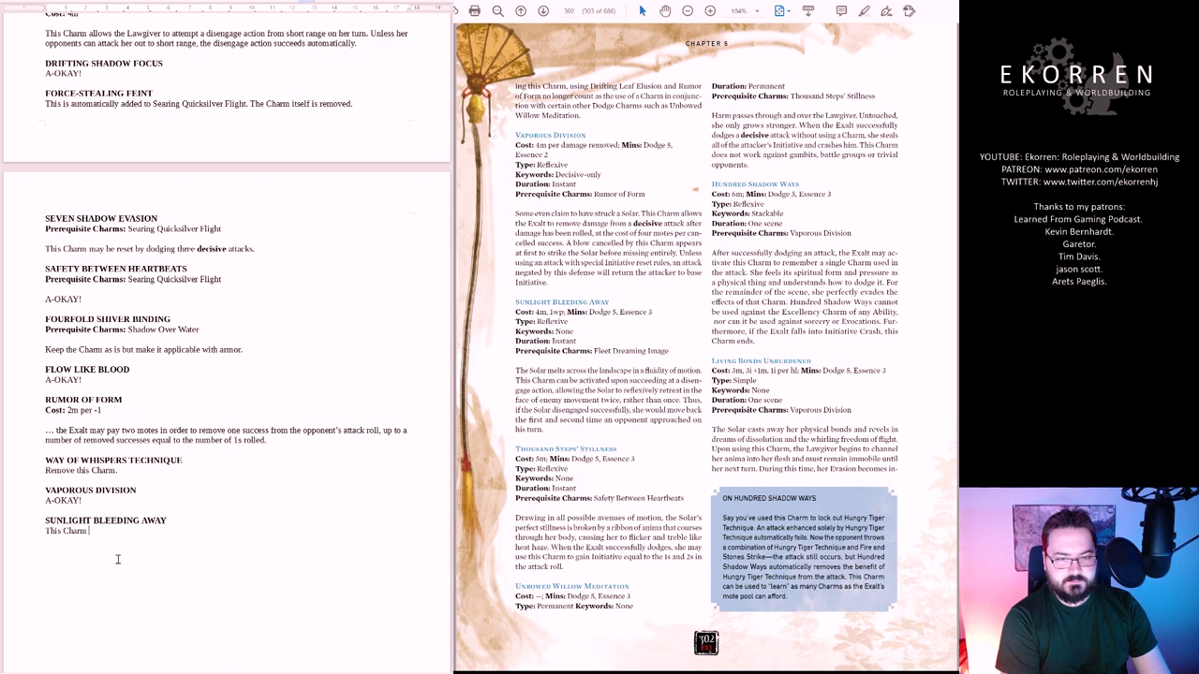
type("can be used a")
key("ctrl+BackSpace")
key("ctrl+BackSpace")
key("ctrl+BackSpace")
key("ctrl+BackSpace")
key("ctrl+BackSpace")
Complete the note as "This Charm can be activated upon succeeding at a disengage action, allowing the Solar to reflexively retreat two range bands instead of one."
type("Charm can be actva")
key("BackSpace")
key("BackSpace")
key("BackSpace")
type("tivated upon succeeding at a disengage action, allowing the Solar to reflexively retreat two range bands instead of one.")
key("Return")
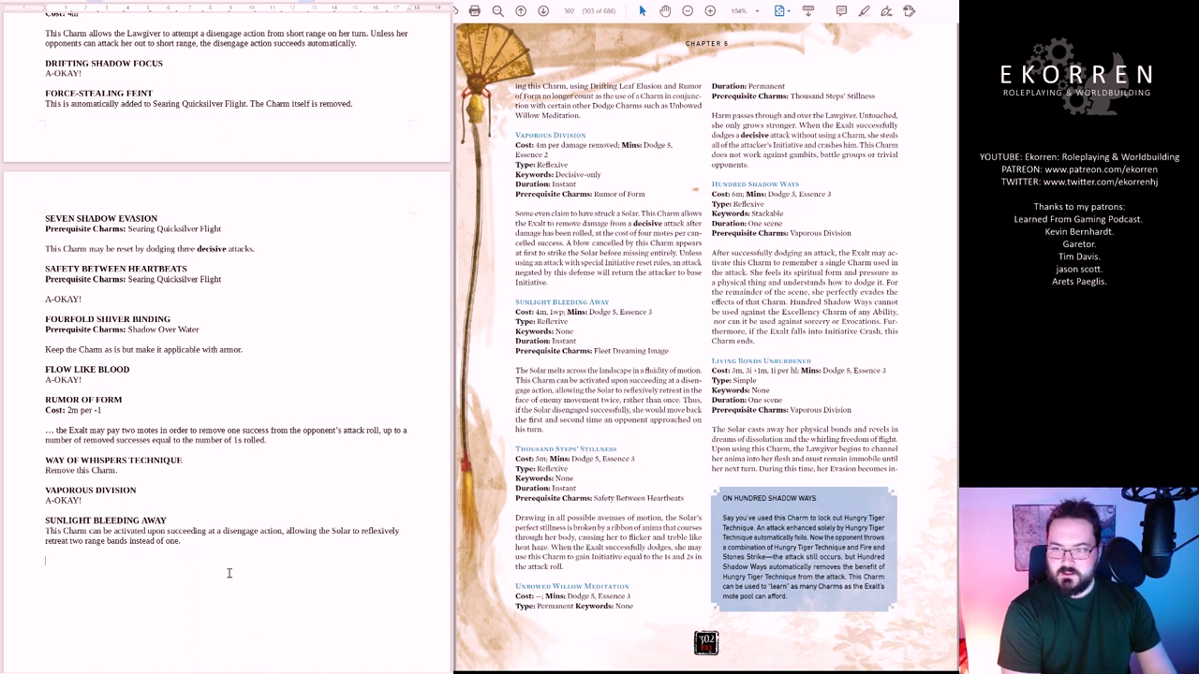
Add the bold heading "THOUSAND STEPS' STILLNESS" as the next entry with the note "A-OKAY!" beneath it
type("THOUSAND SEP")
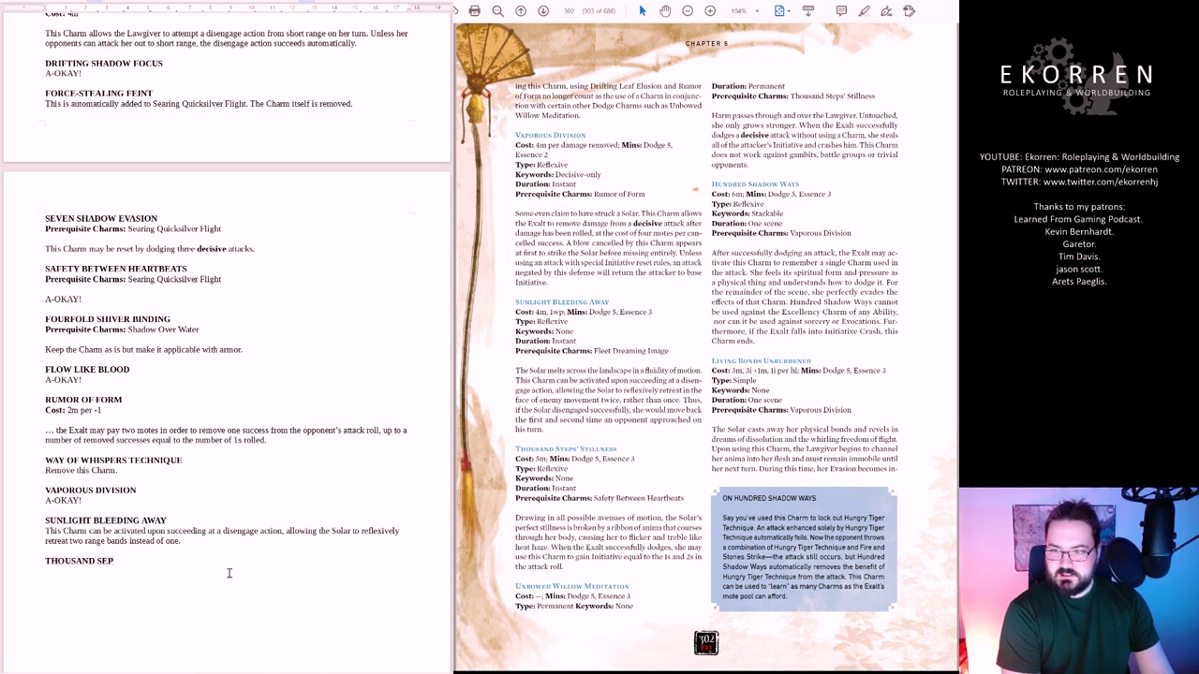
key("BackSpace")
key("BackSpace")
type("TEPS'")
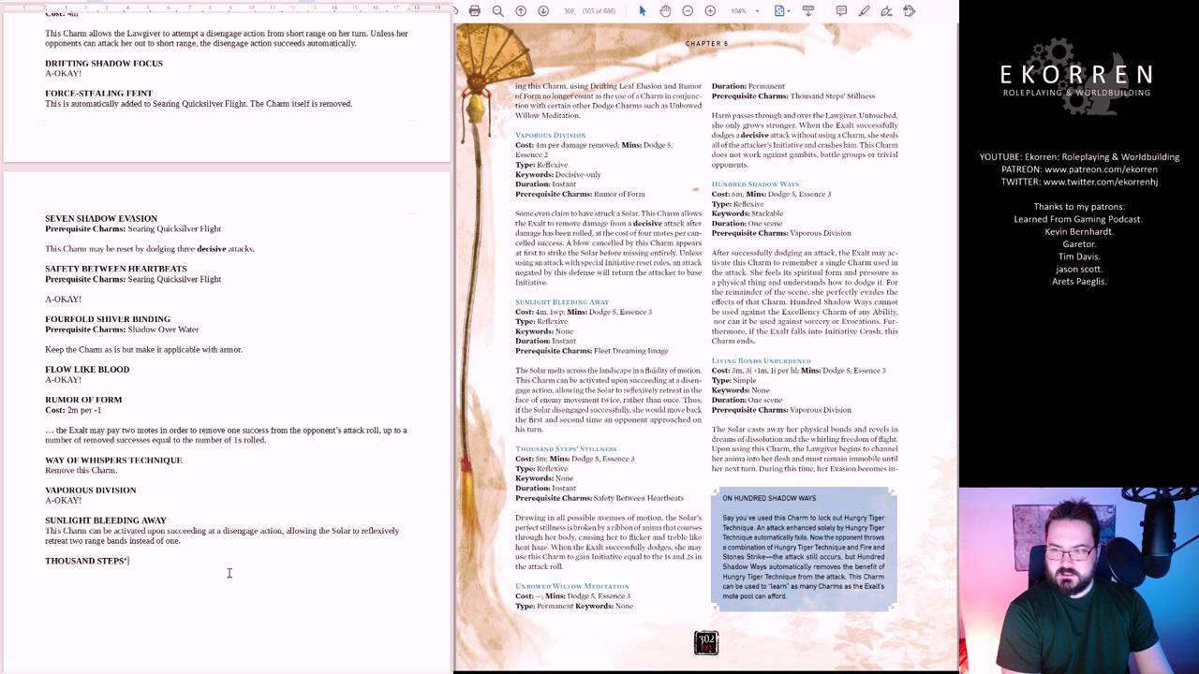
type(" STILLNESS")
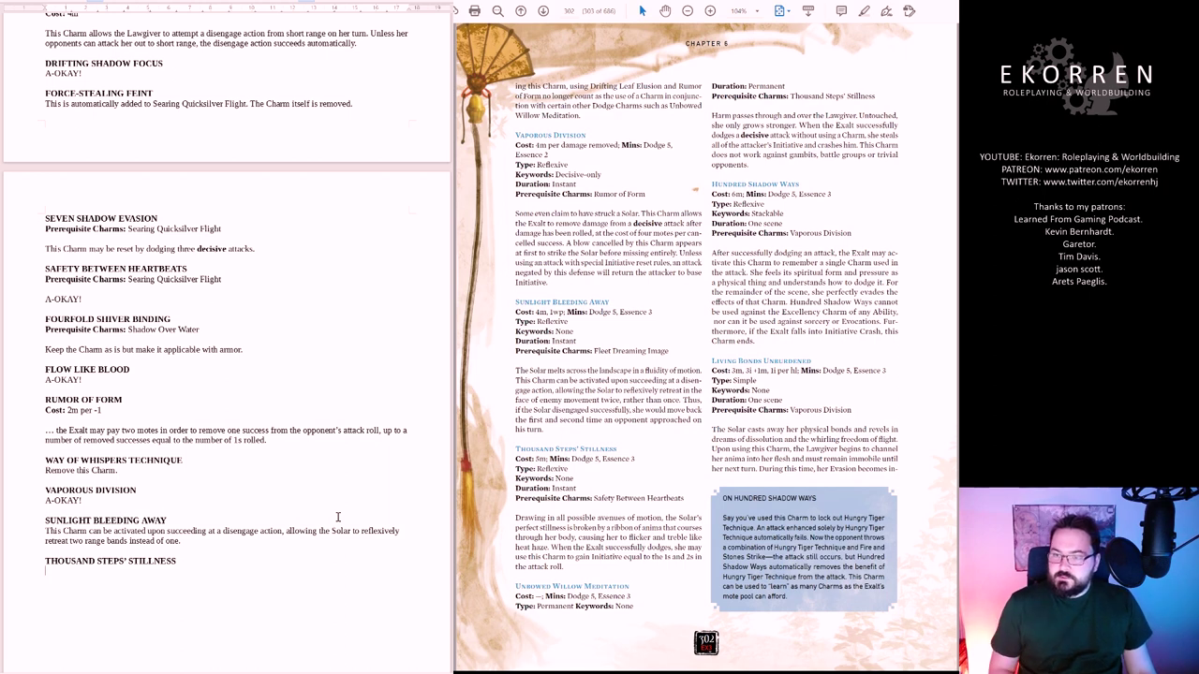
key("Return")
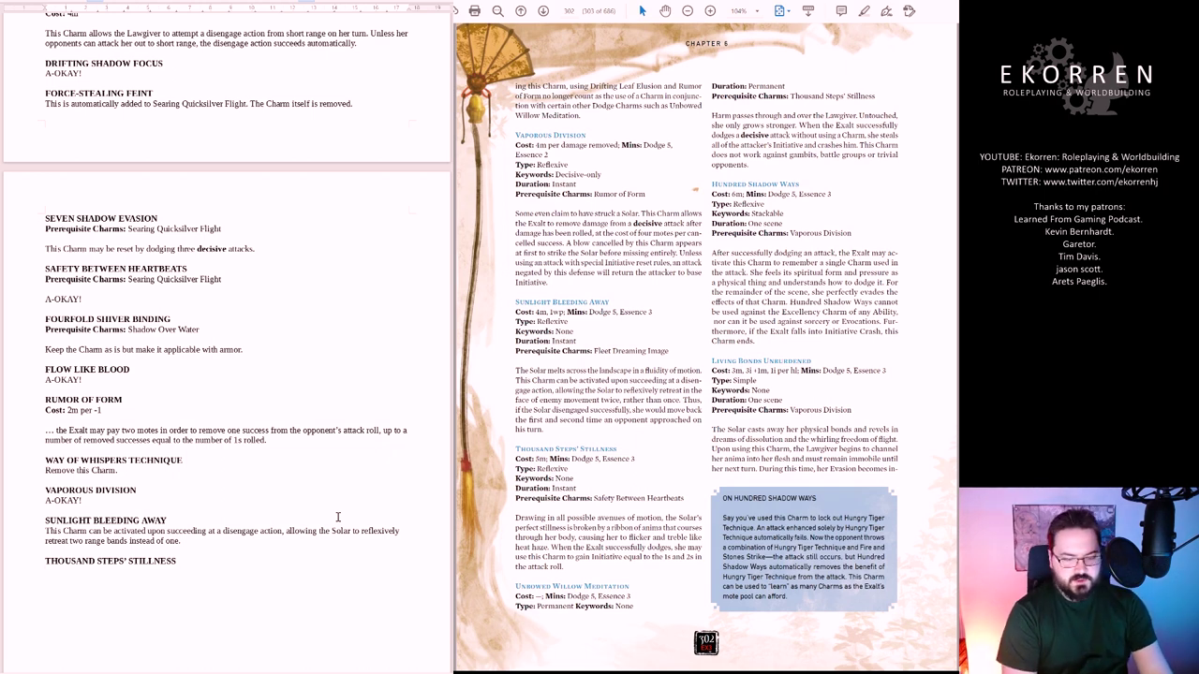
type("A-")
key("BackSpace")
key("BackSpace")
type("A-OKAY! ")
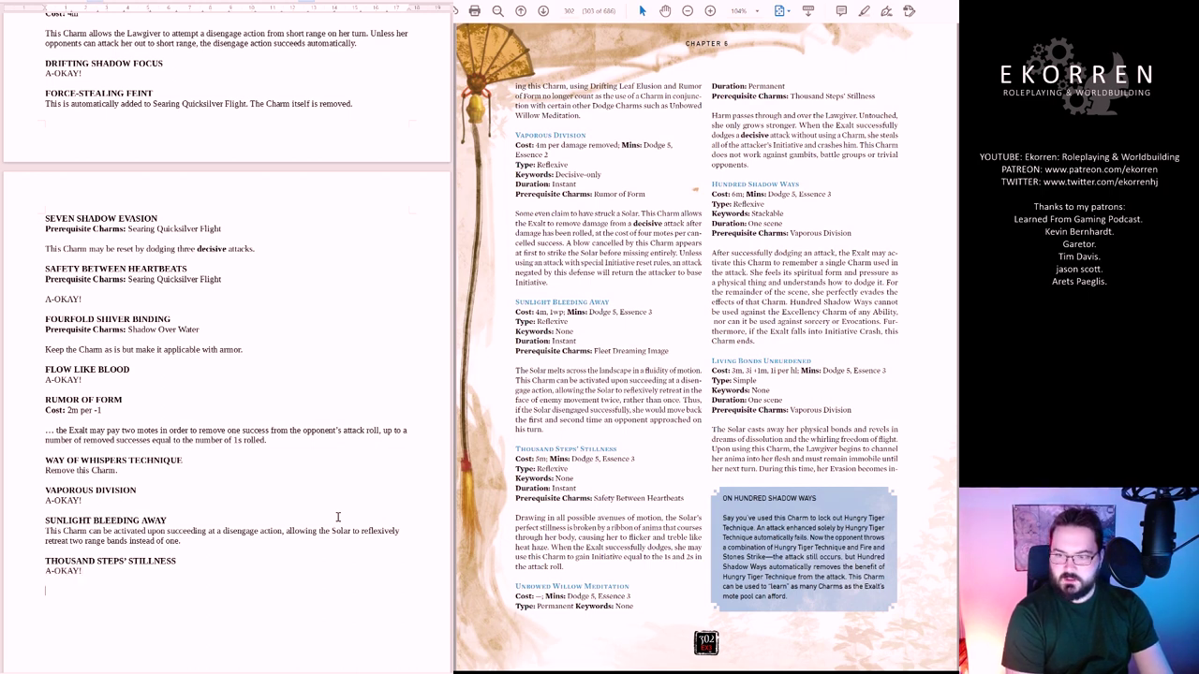
Add the bold heading "UNBOWED WILLOW MEDITATION" and write "Remove this Charm." beneath it
type("UNBOWED")
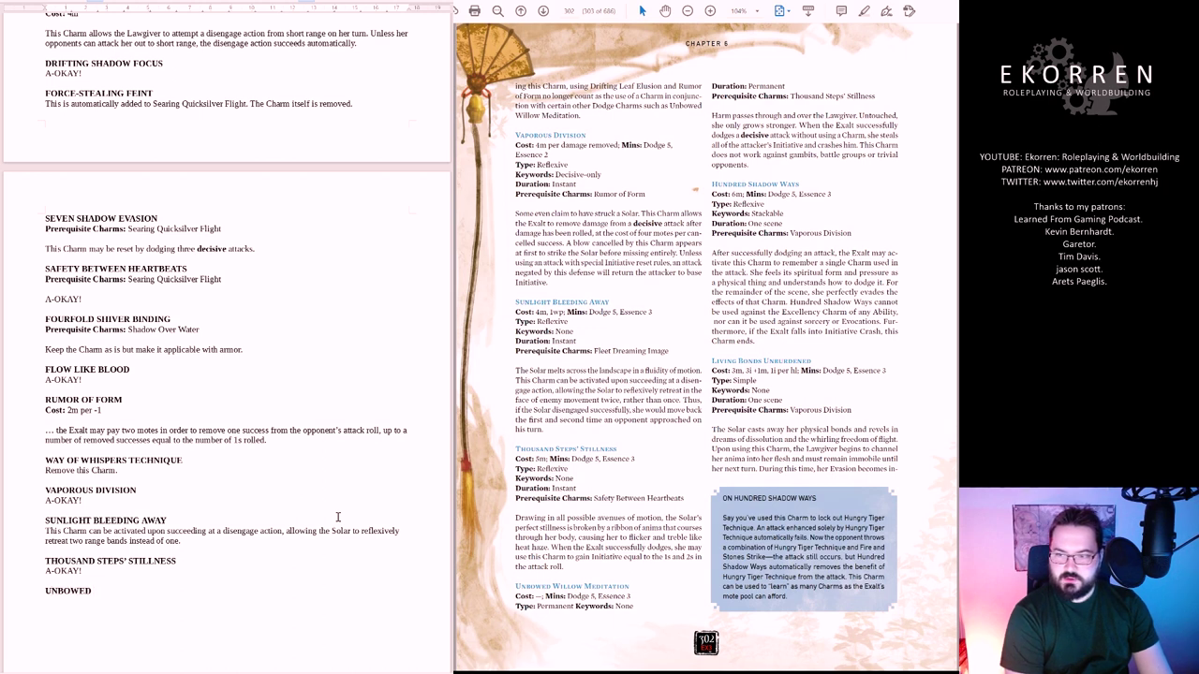
type(" WILLOW MEDITATION")
key("Return")
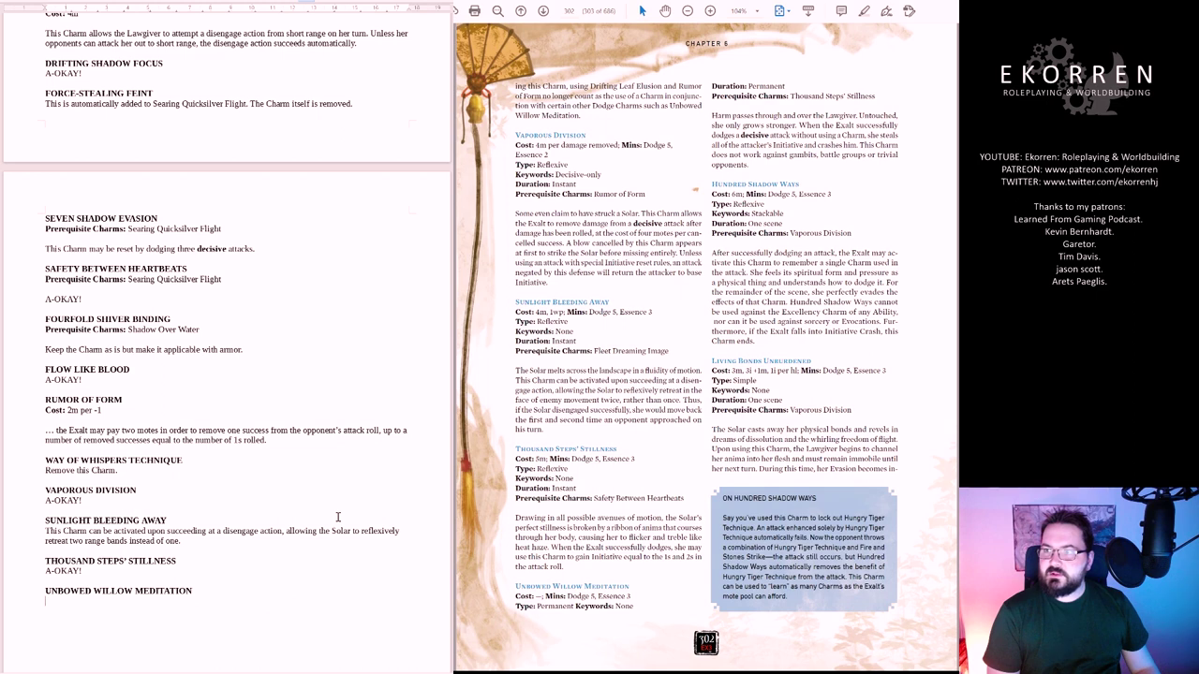
type("Remove this Charm.")
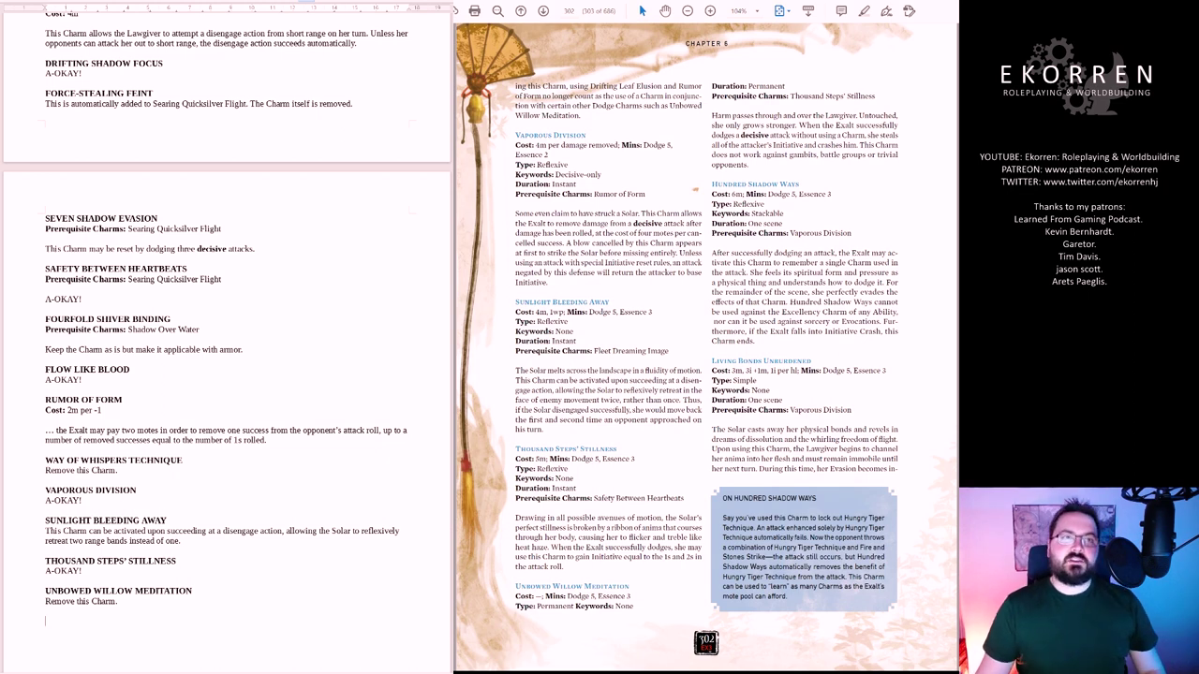
Add the bold heading "HUNDRED SHADOW WAYS" with the note "This Charm can be used against Evocations and Sorcery."
scroll(345, 197, "down", 1)
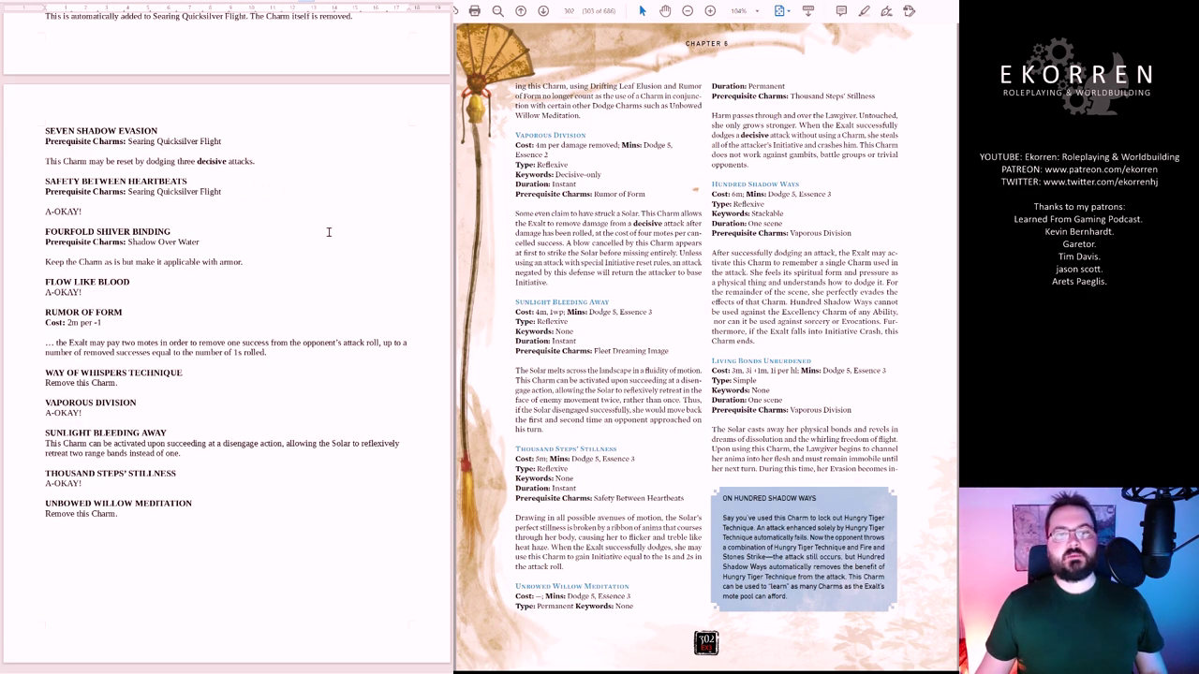
type("HUNDRED")
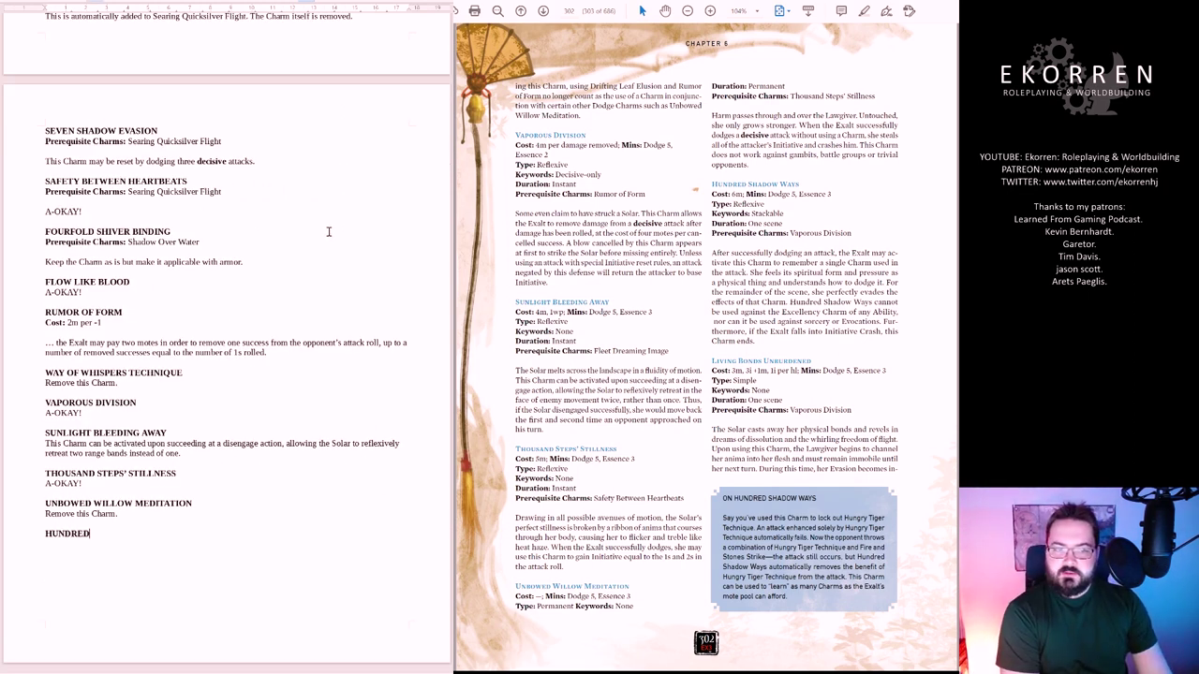
type(" SHADOW WAYS")
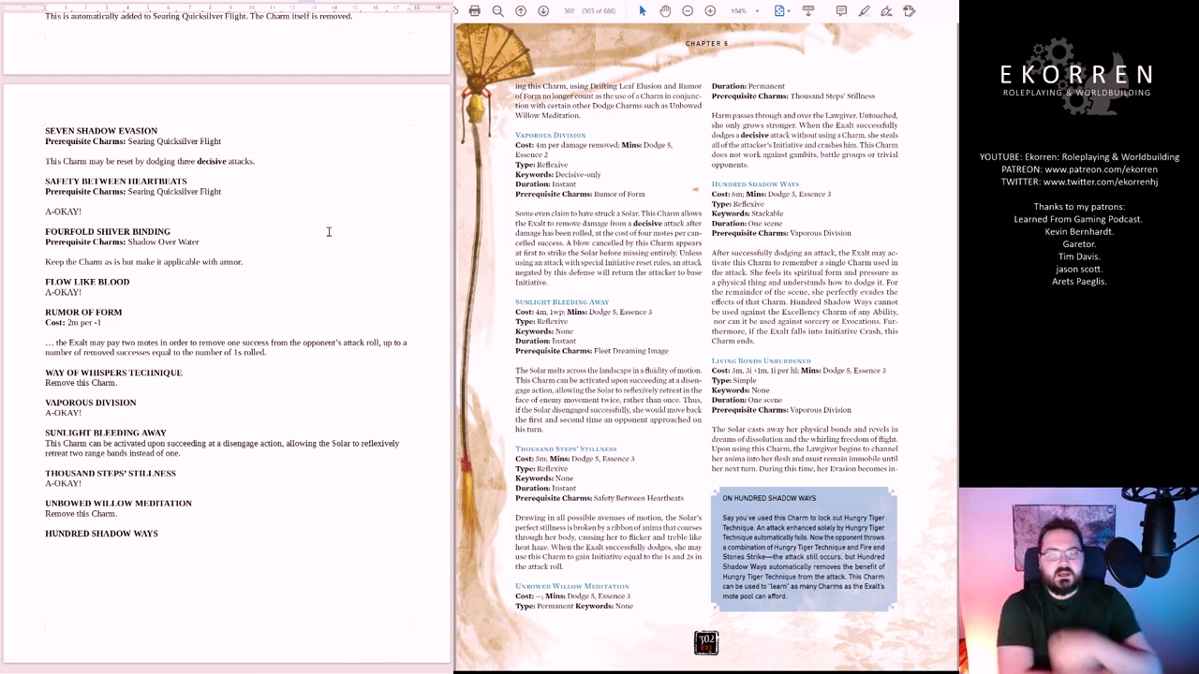
type("This Charm")
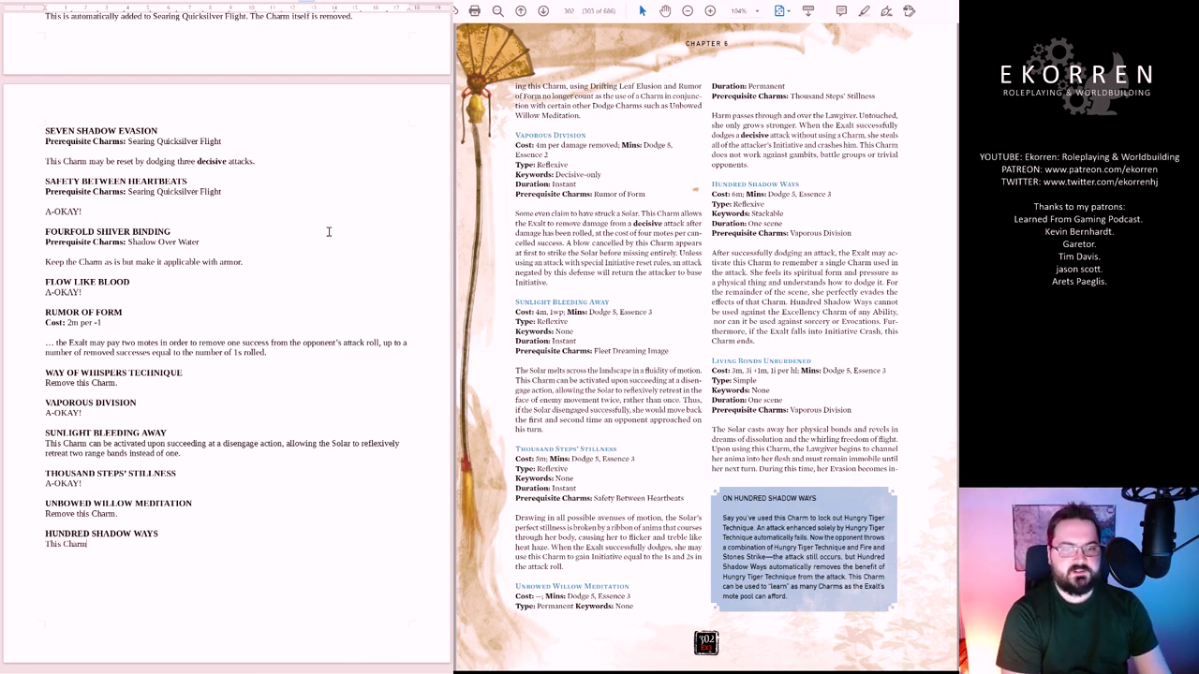
type(" can be used against")
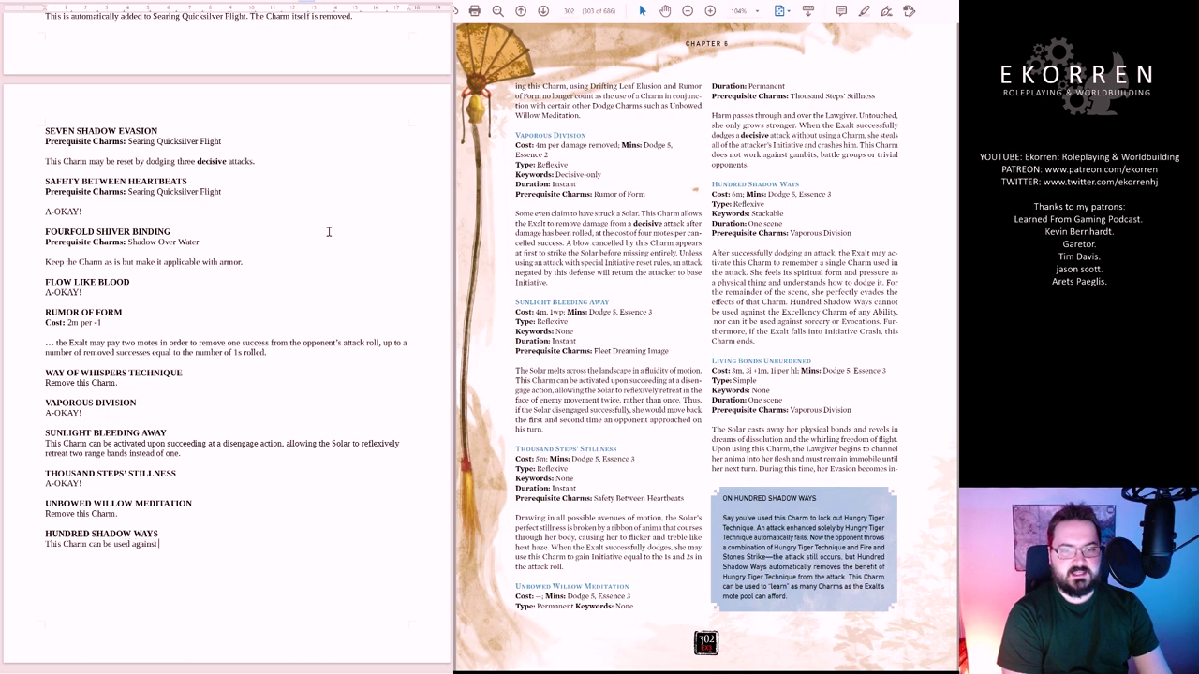
type(" Evocations")
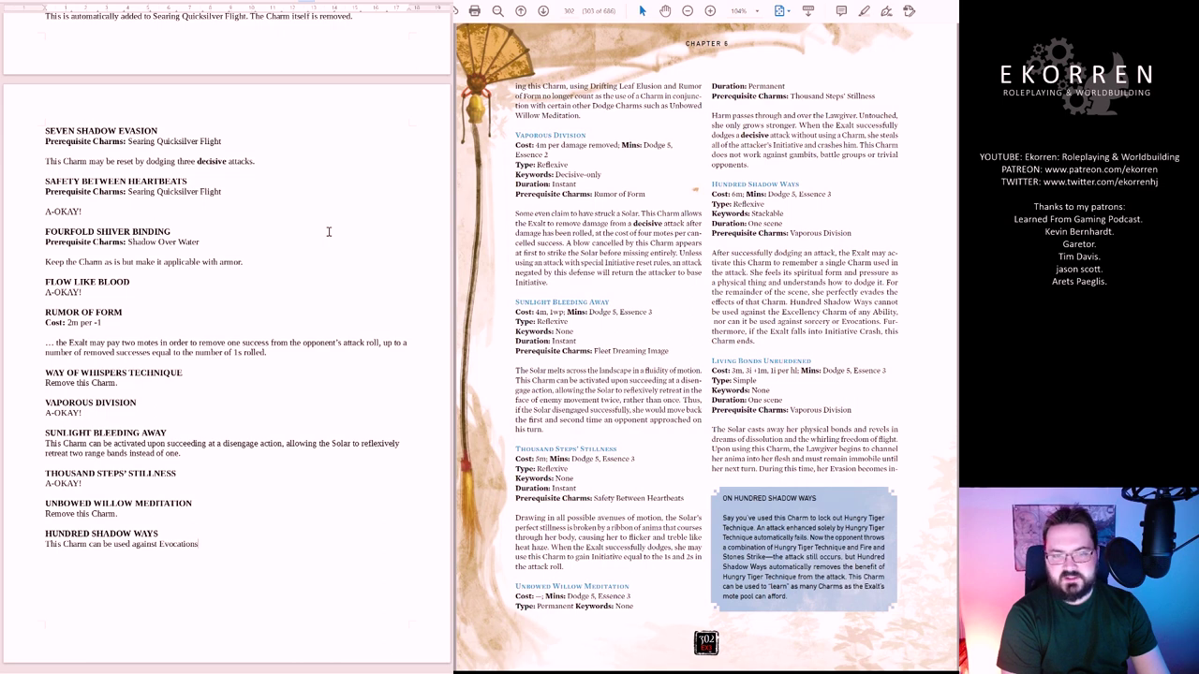
type(" and Sorcery.")
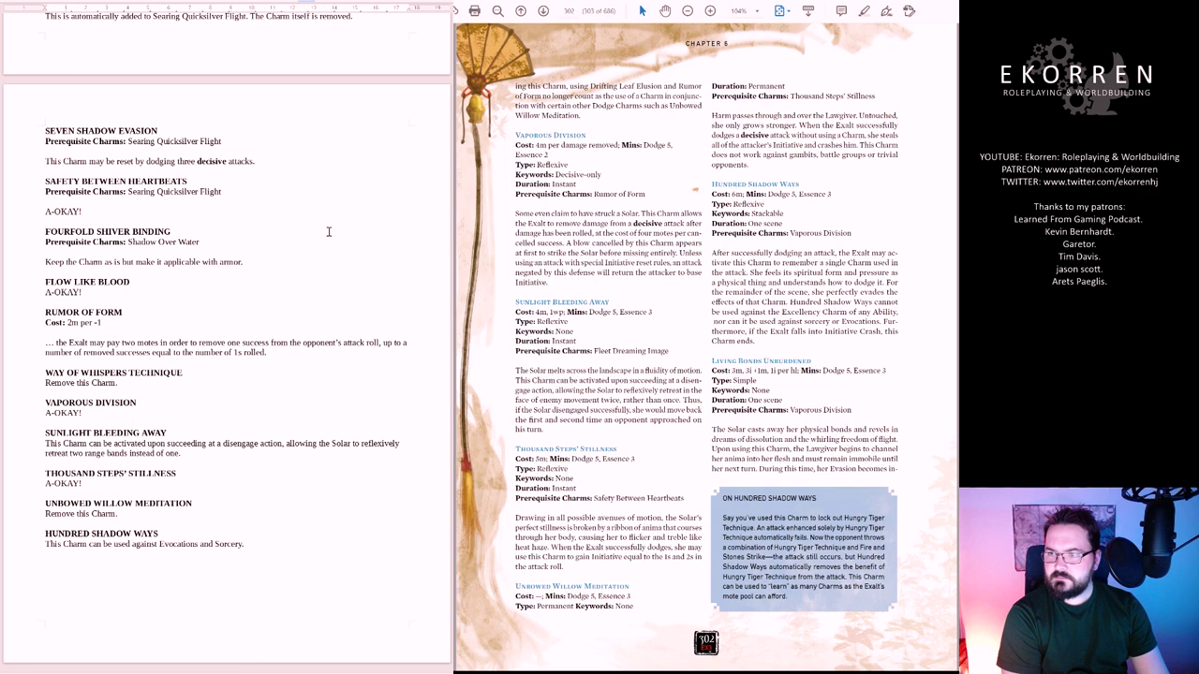
Shorten the Hundred Shadow Ways note to "This Charm can be used against Evocations."
key("BackSpace")
key("BackSpace")
key("BackSpace")
key("BackSpace")
key("BackSpace")
key("BackSpace")
key("BackSpace")
key("BackSpace")
key("BackSpace")
key("BackSpace")
key("BackSpace")
key("BackSpace")
key("BackSpace")
type(".")
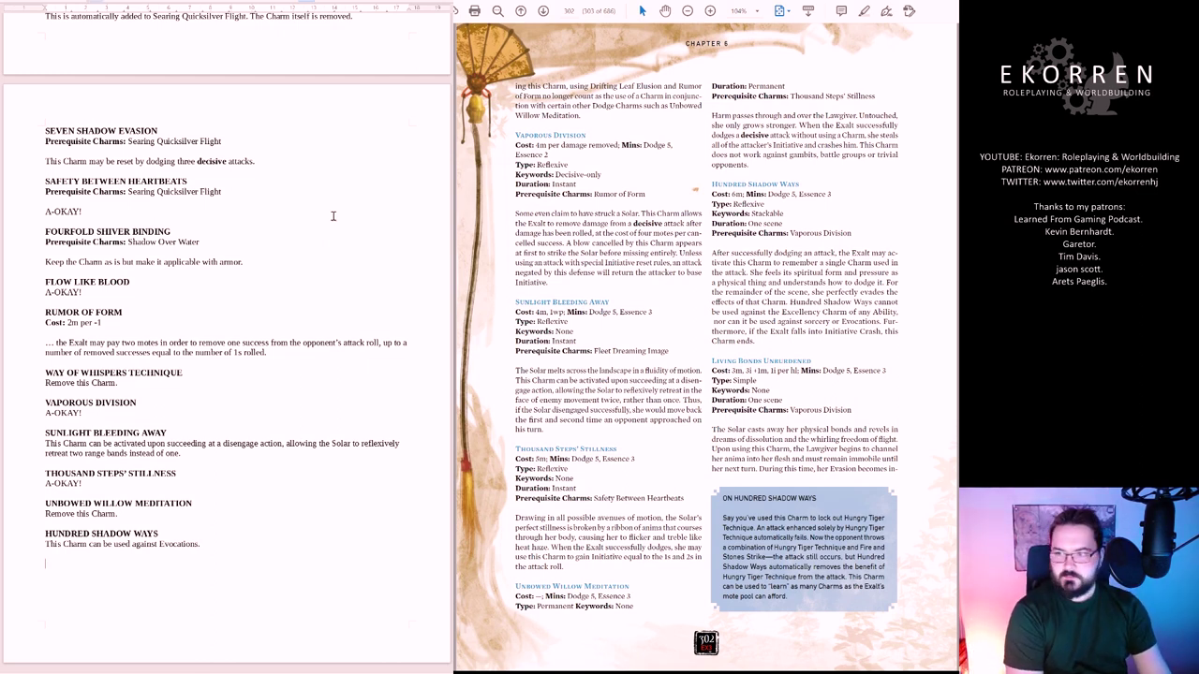
After a blank line, add the bold heading "LIVING BONDS UNBURDENED" and start a line for its note
key("Return")
type("LIVING BONDS ")
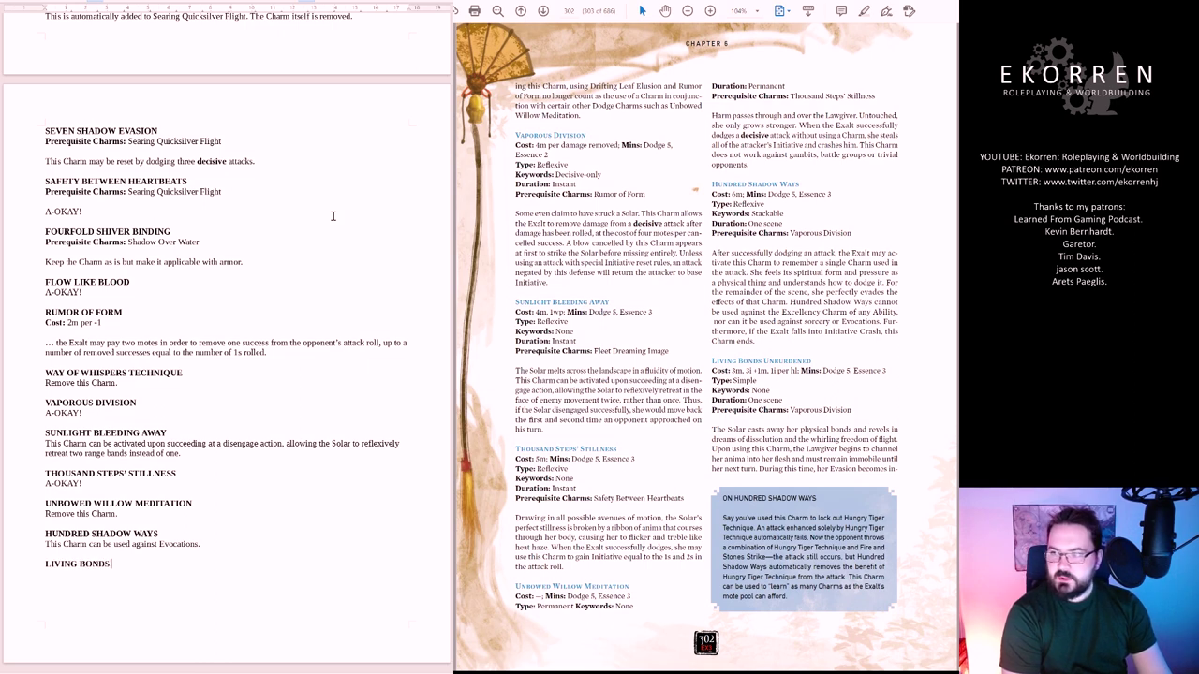
type("UNBURDENED")
key("Return")
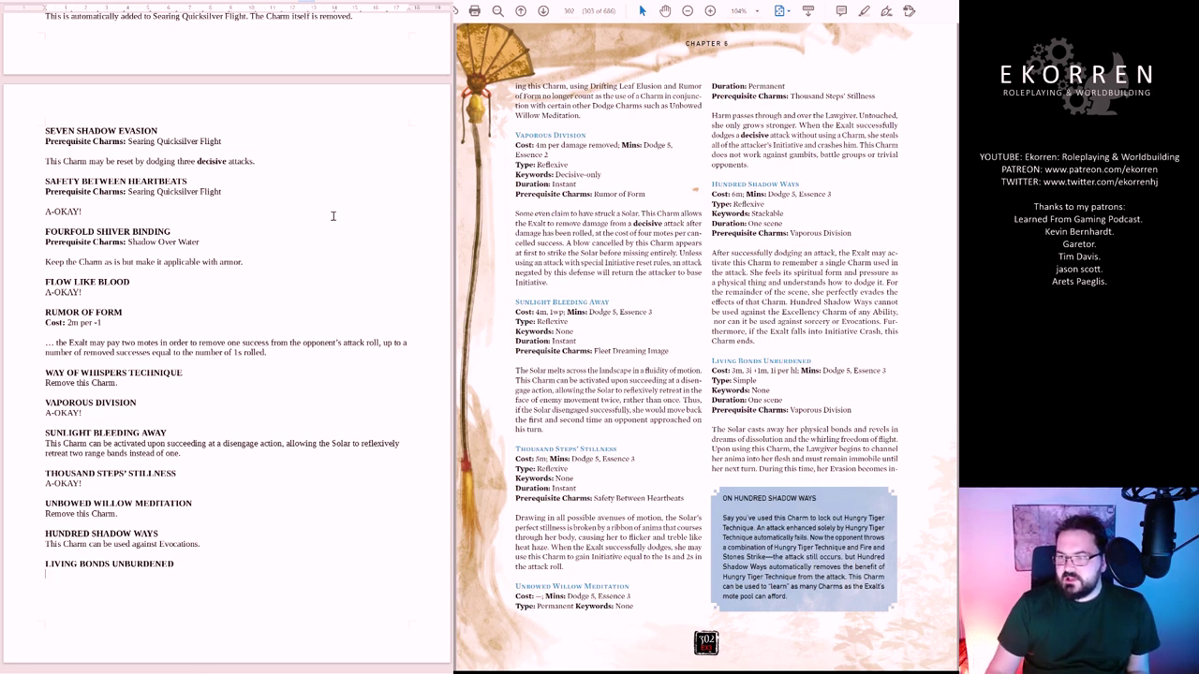
key("Return")
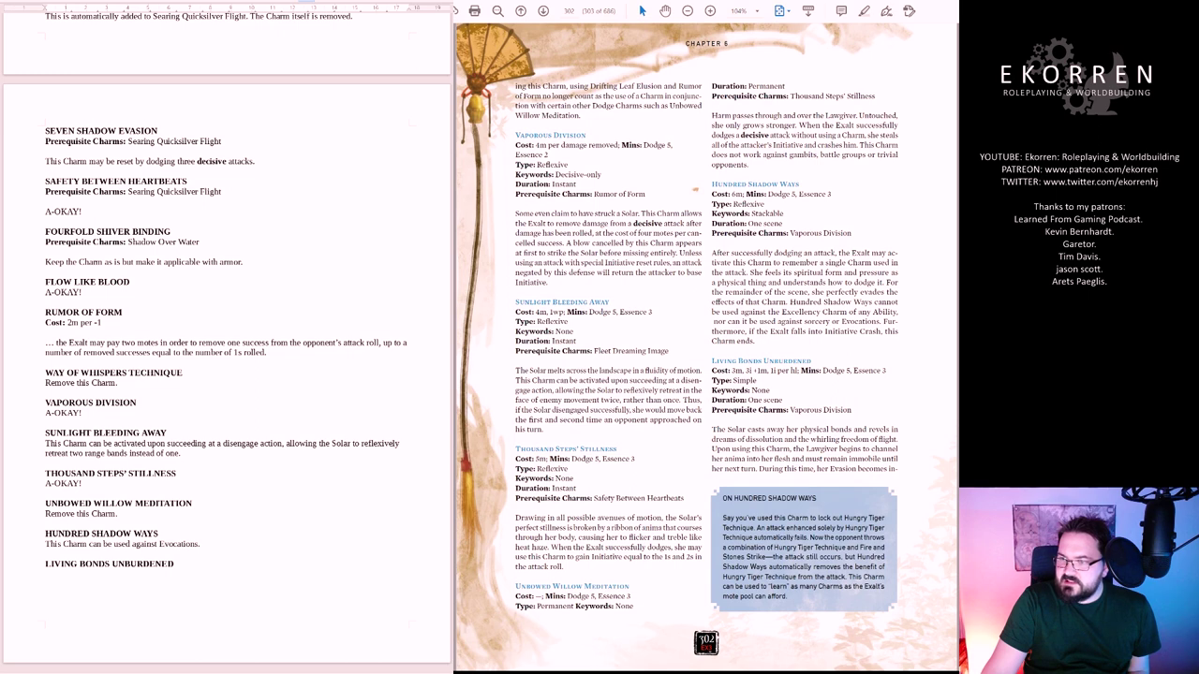
Examine the Living Bonds Unburdened text across rulebook pages 302 and 303, marking the Evasion, Parry penalty and next-turn wording
scroll(706, 347, "down", 5)
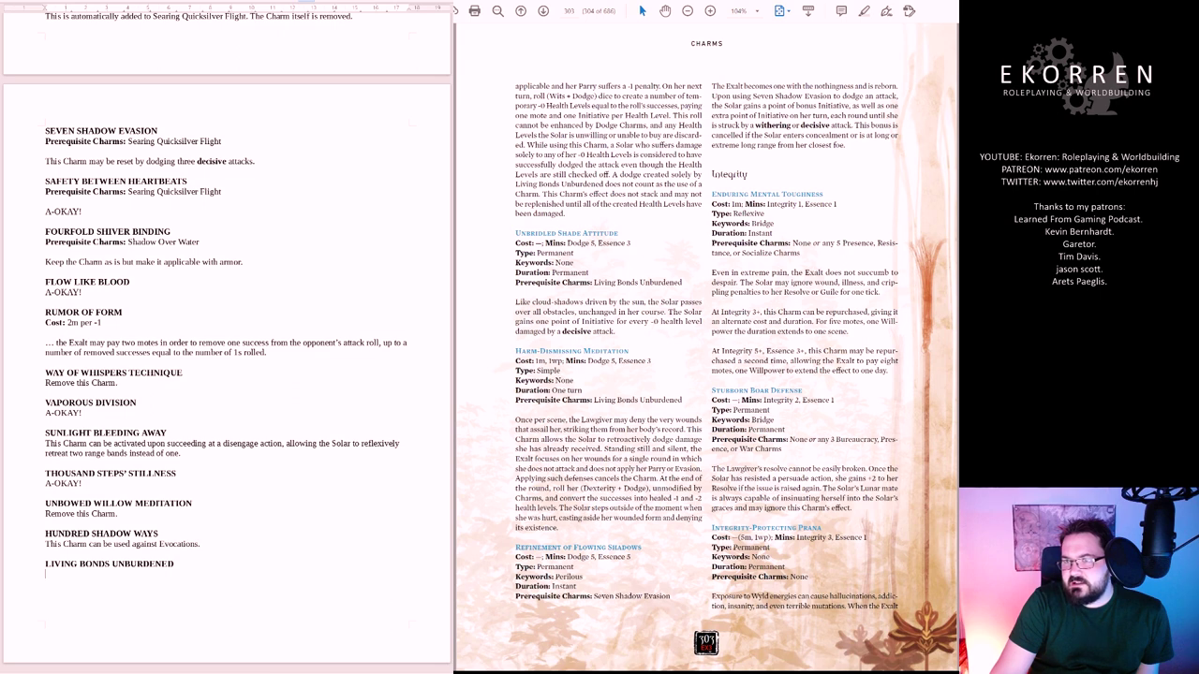
scroll(799, 468, "up", 3)
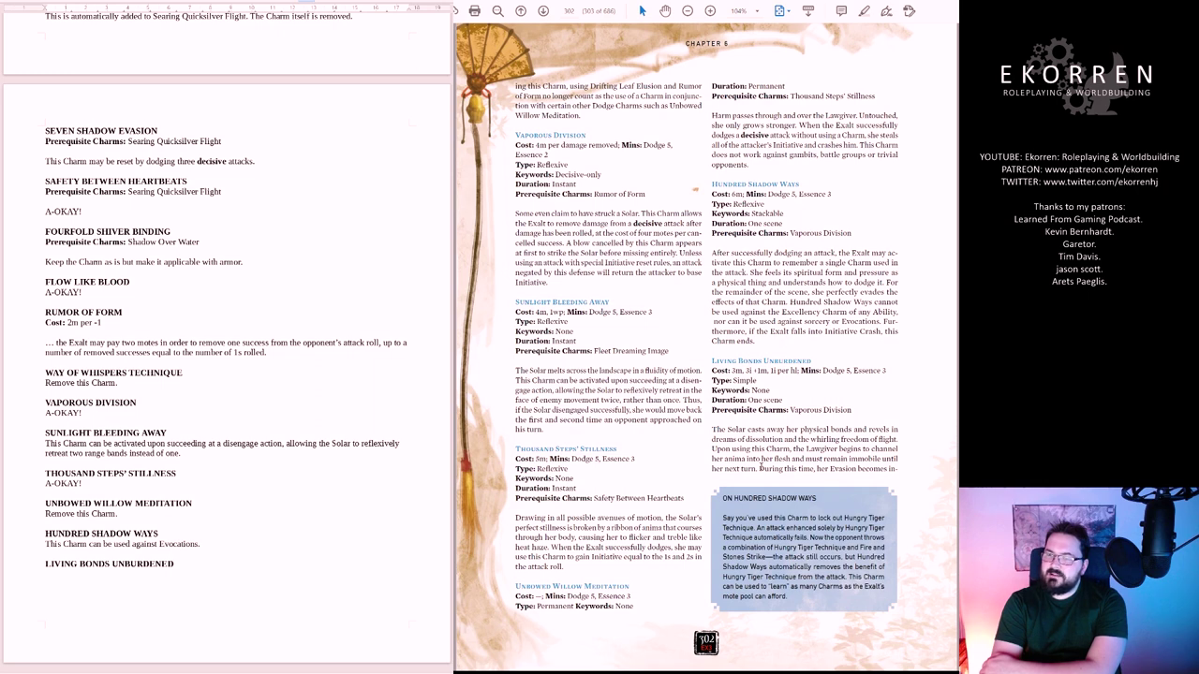
left_click_drag(760, 462, 888, 469)
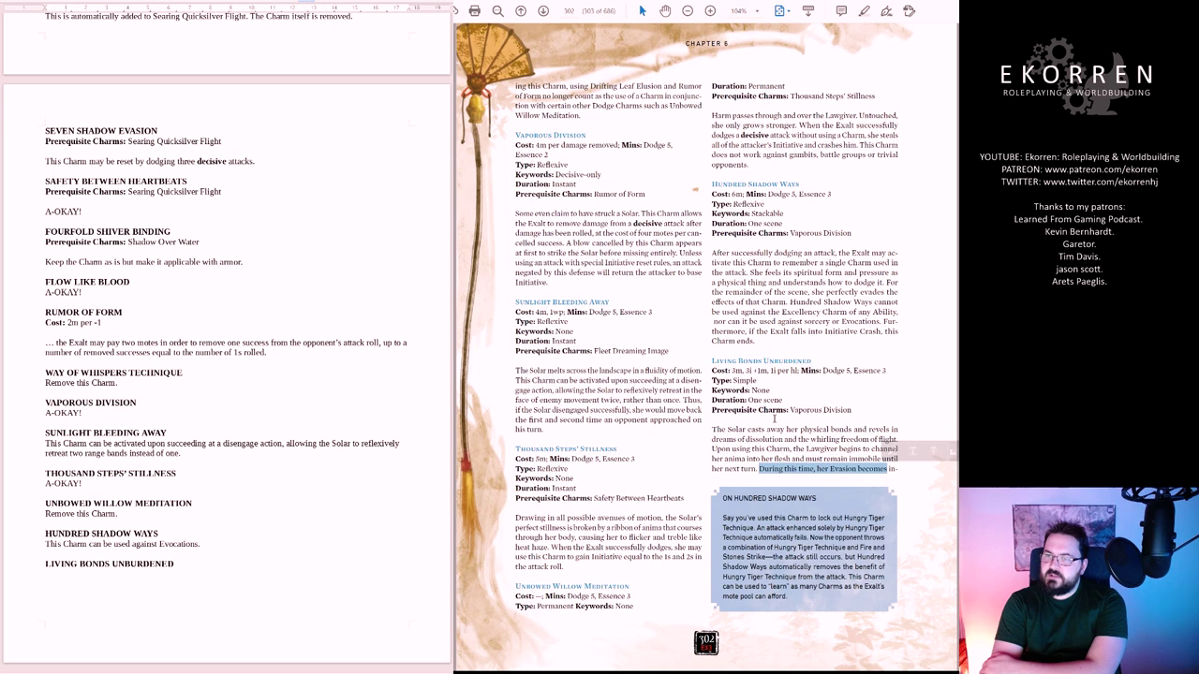
scroll(760, 407, "down", 3)
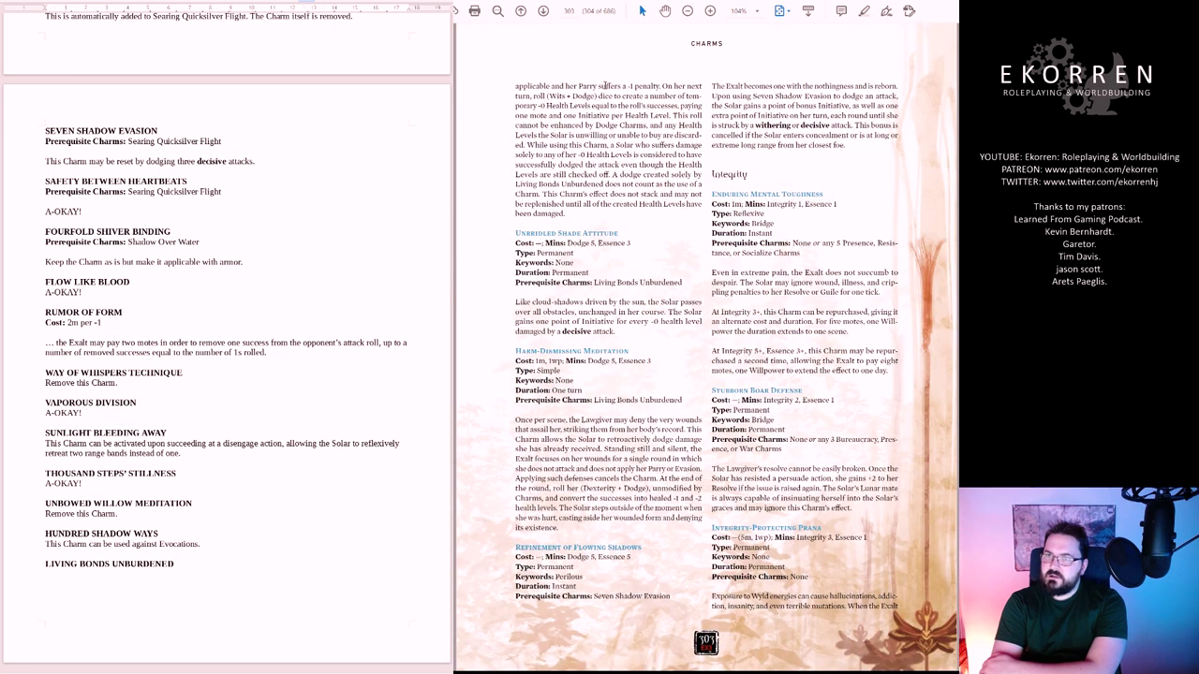
left_click_drag(661, 86, 515, 85)
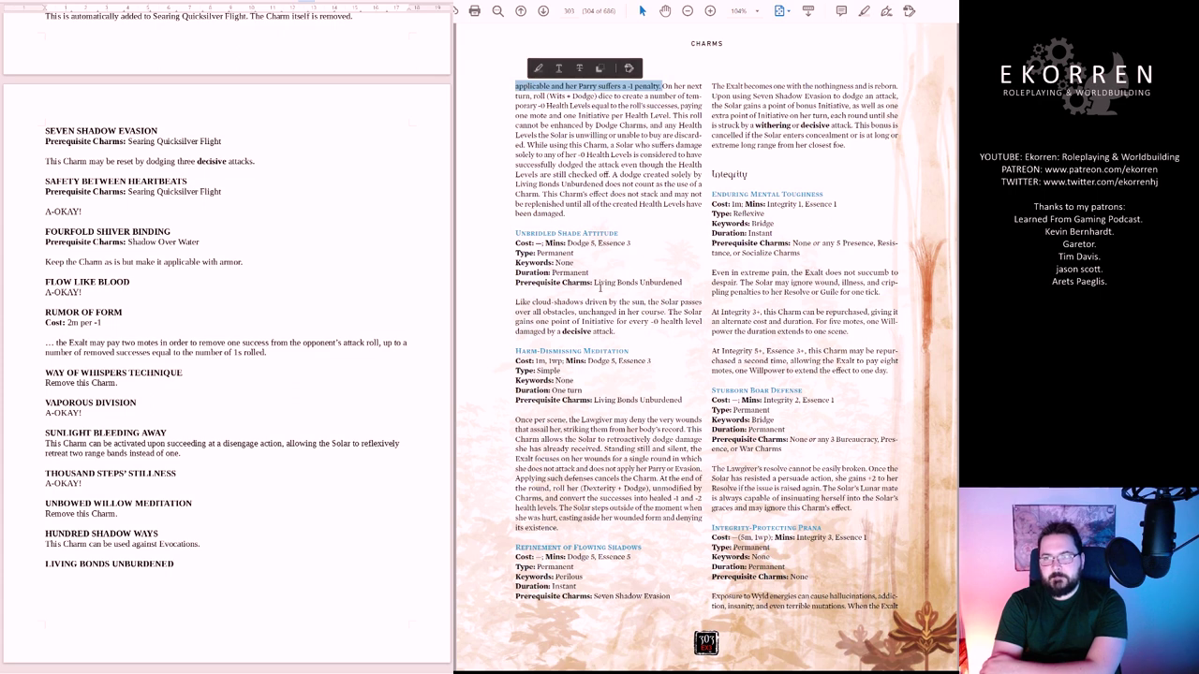
scroll(772, 468, "up", 2)
left_click_drag(761, 469, 888, 470)
scroll(887, 470, "down", 2)
mouse_move(534, 96)
left_mouse_down()
mouse_move(596, 97)
mouse_move(646, 126)
mouse_move(633, 165)
mouse_move(653, 184)
mouse_move(562, 213)
mouse_move(543, 87)
mouse_move(658, 194)
mouse_move(631, 141)
mouse_move(645, 104)
mouse_move(532, 96)
left_mouse_up()
left_click(644, 105)
Write the note "Make the (Wits + Dodge) roll immediately on your turn as a simple action." beneath the Living Bonds Unburdened heading
left_click(394, 610)
type("Make th")
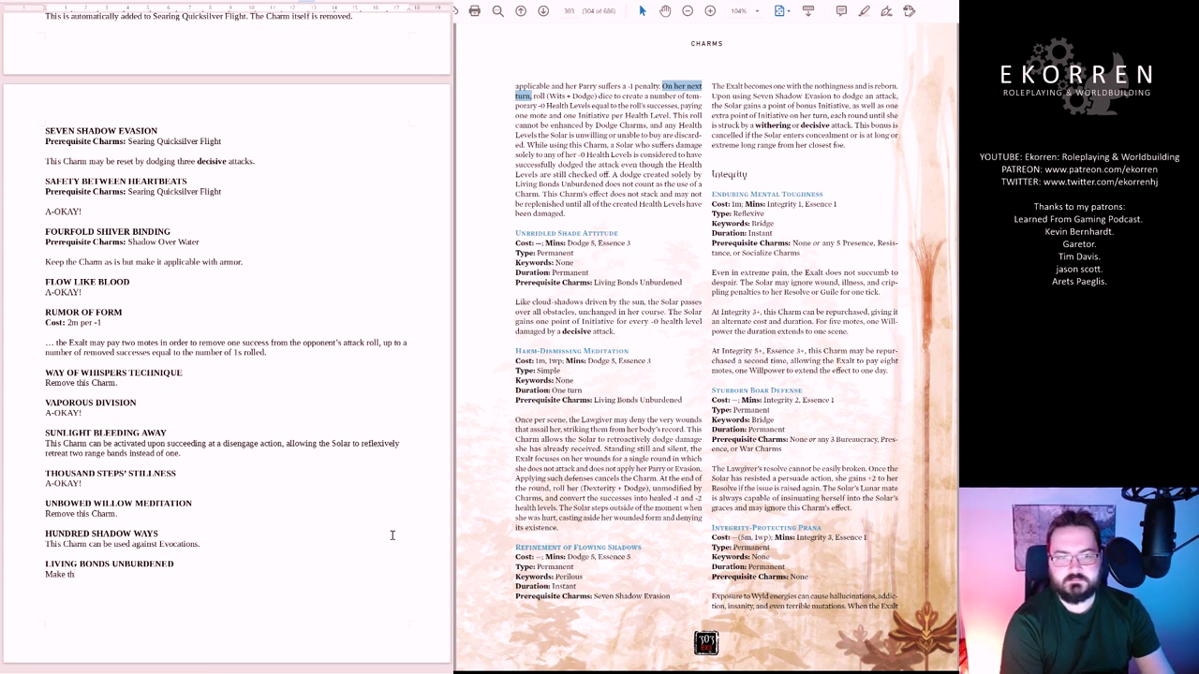
type("e (Wits + Dodge")
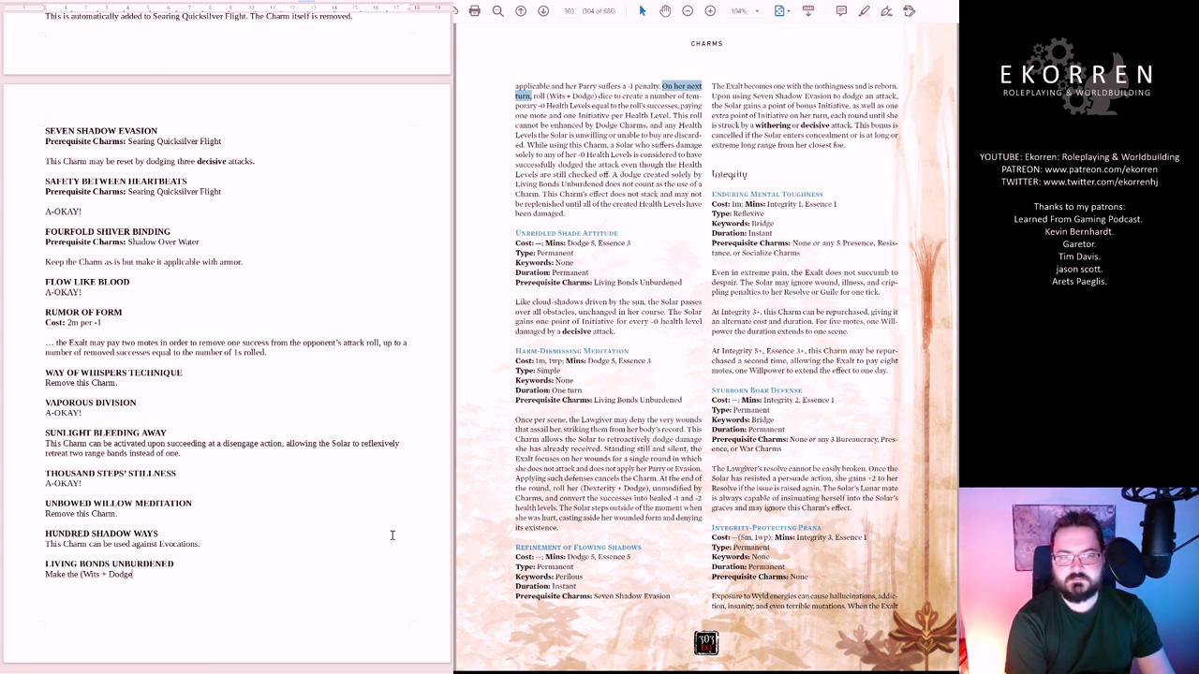
type(") roll immediately")
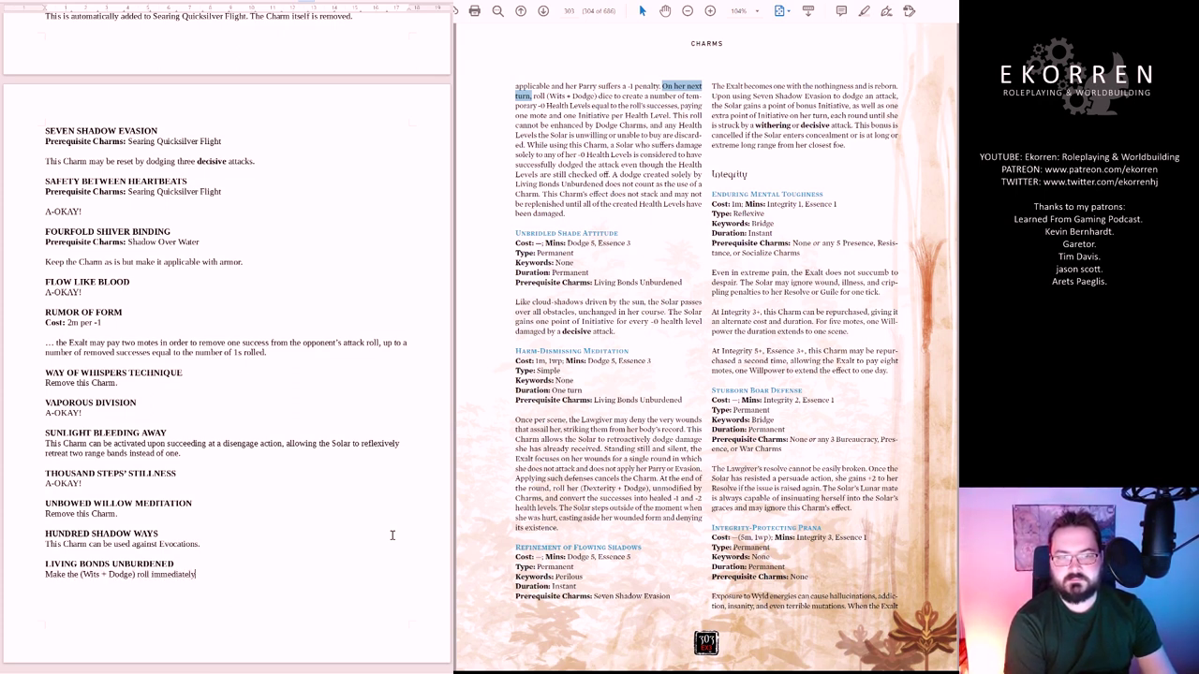
type(" on your turn as ")
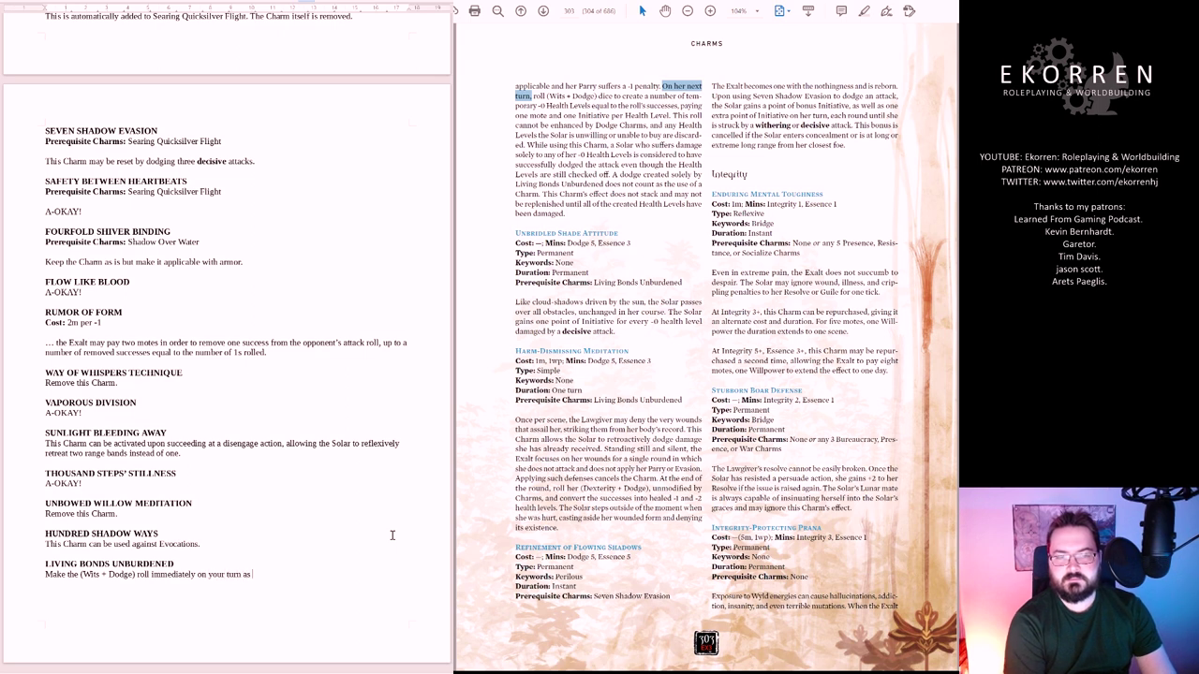
type("a simple action.")
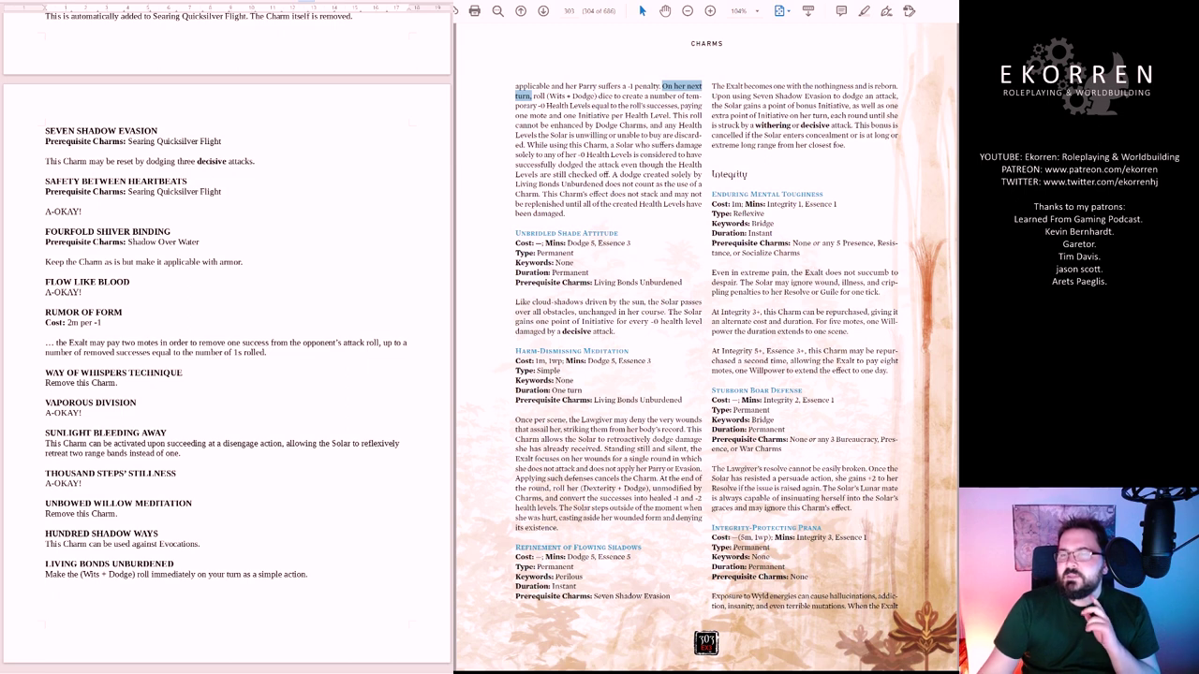
Recheck the Health Level roll on page 303 and replace the note with "This Charm doesn't need a dice roll and you're not penalized for a single turn."
left_click(663, 86)
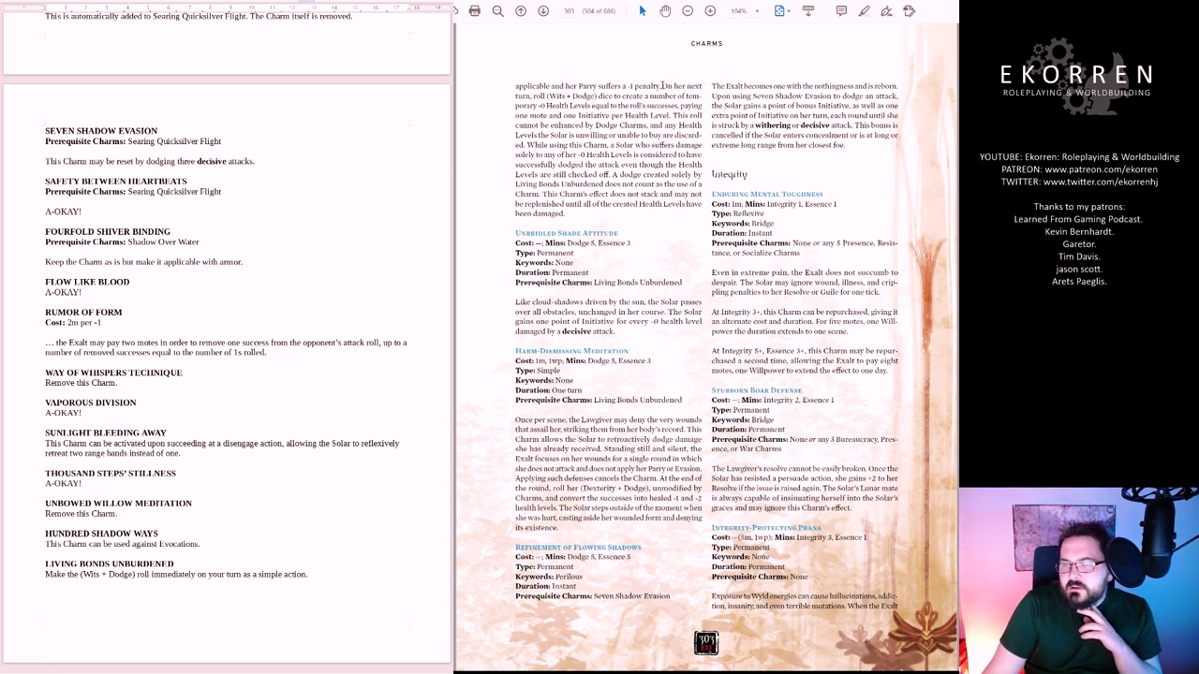
mouse_move(663, 86)
left_mouse_down()
mouse_move(676, 96)
mouse_move(573, 95)
mouse_move(595, 96)
left_mouse_up()
left_click_drag(612, 95, 678, 106)
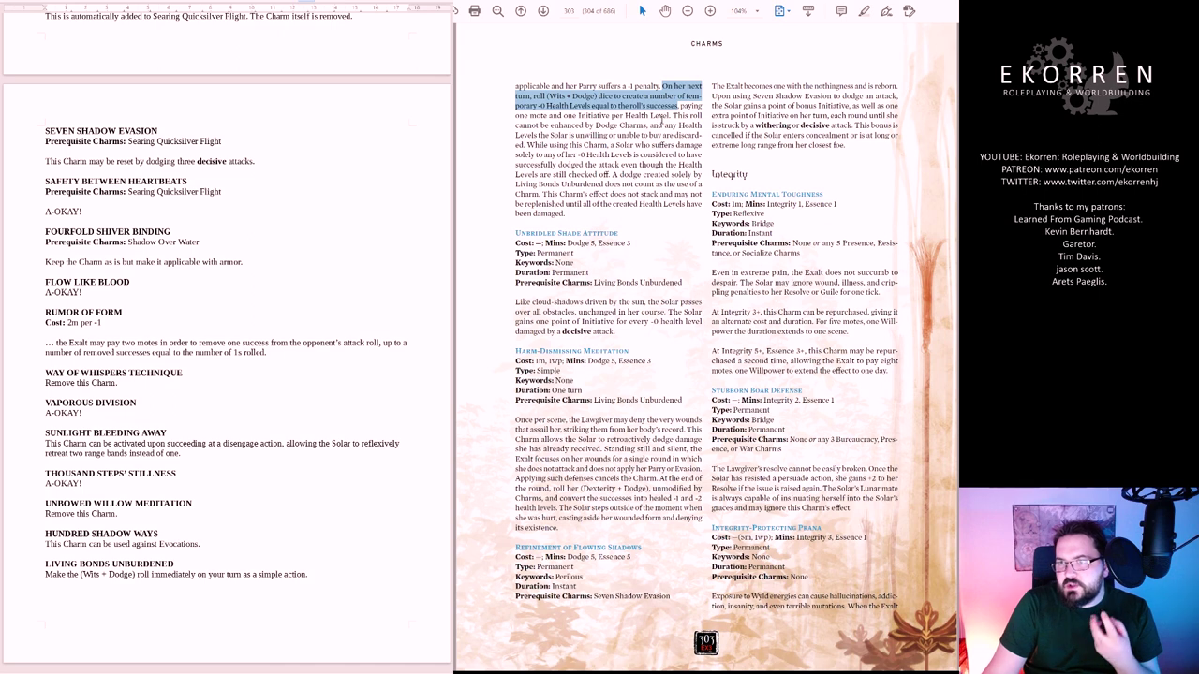
triple_click(178, 574)
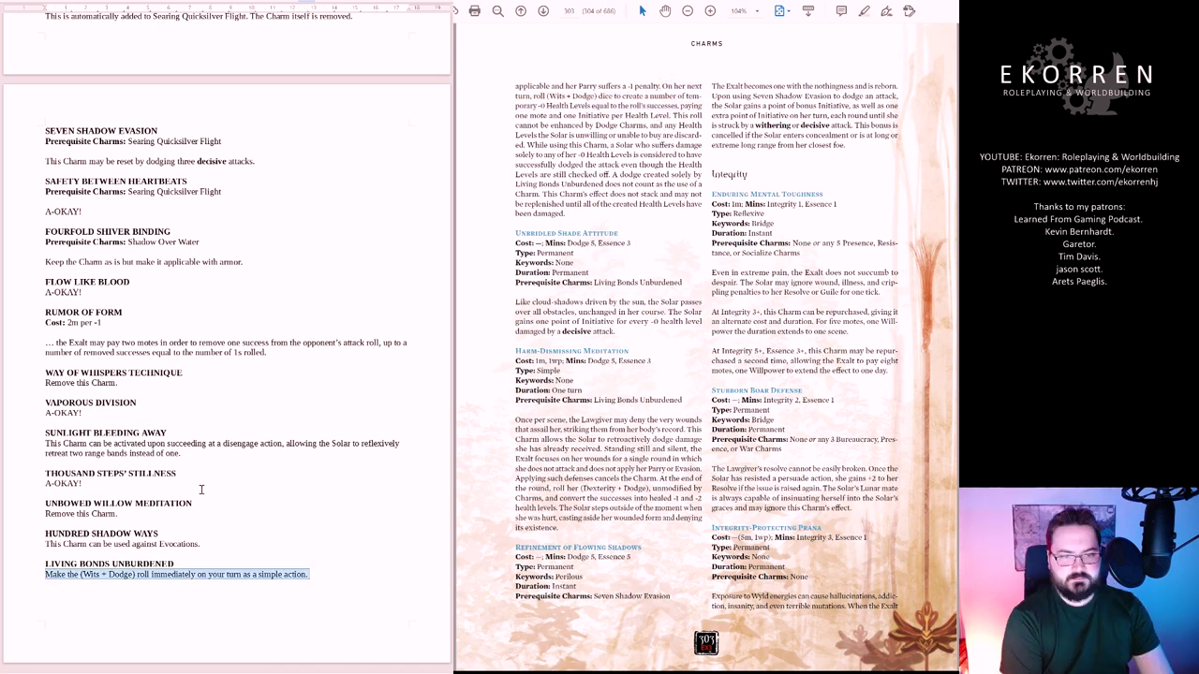
type("This Charm doesn't need a")
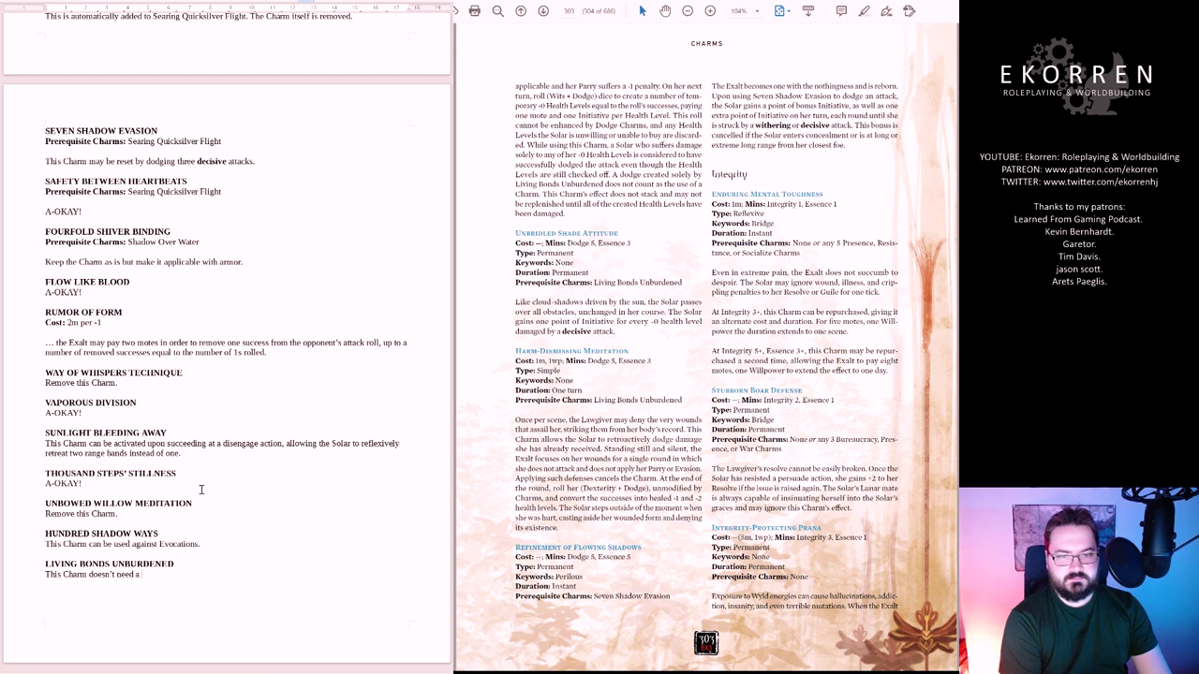
type(" dice roll and you're not penalized for a single turn.")
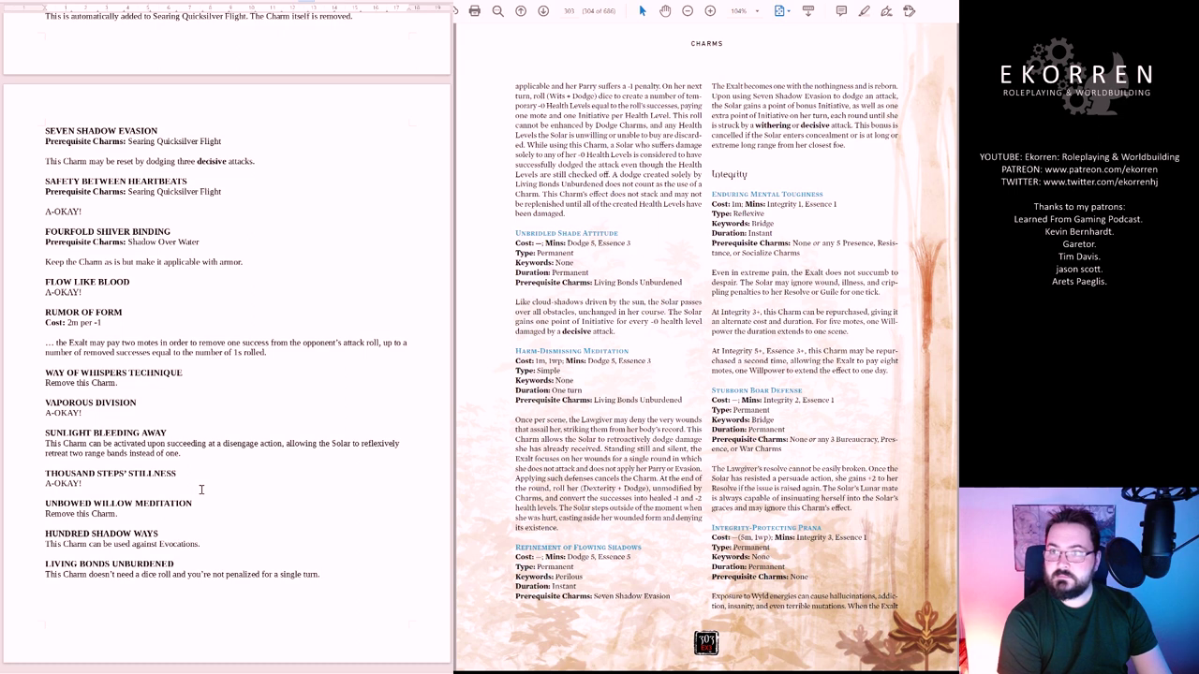
End the Living Bonds Unburdened note with "round. Instead, you can spend the Charm cost to buy up to (Essence + Dodge) -0 health levels at your discretion."
key("BackSpace")
key("BackSpace")
key("BackSpace")
key("BackSpace")
key("BackSpace")
type("round. Instead, you can spend")
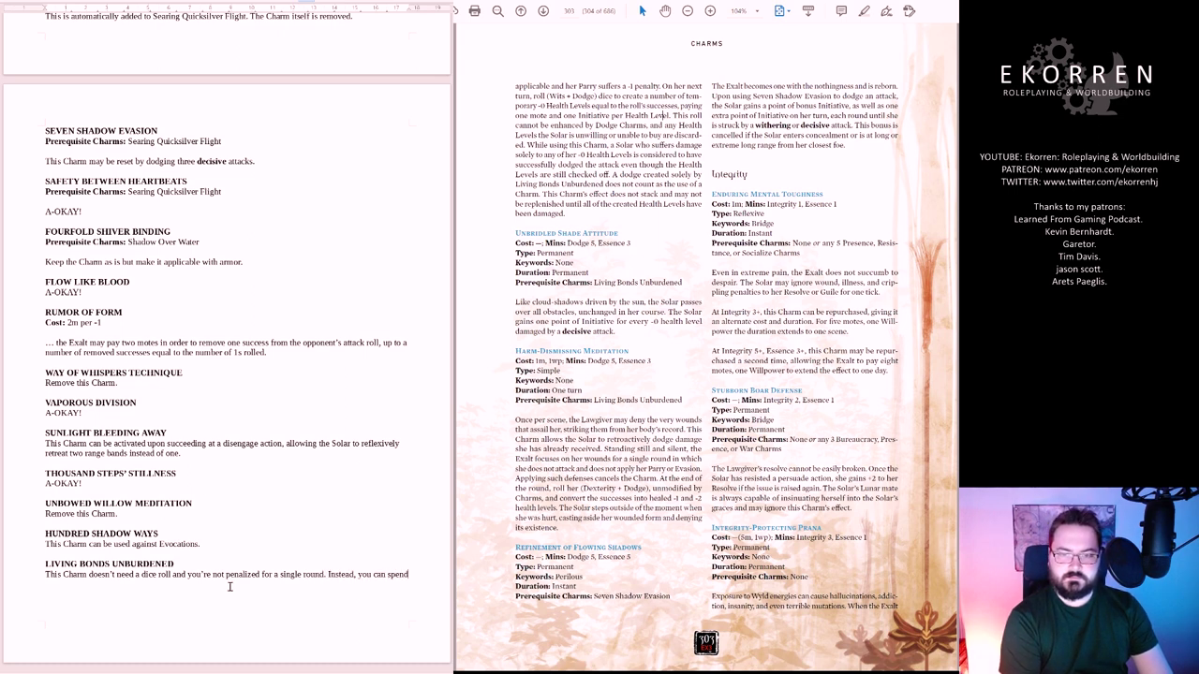
type(" the Charm cost")
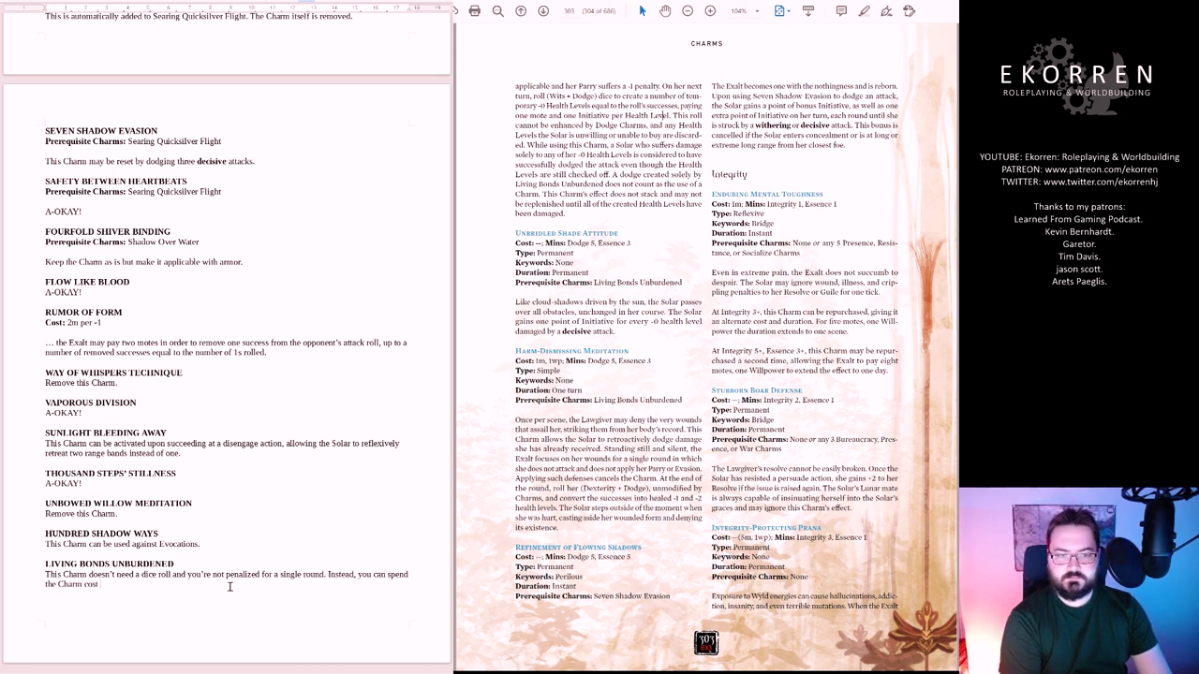
type(" to buy up")
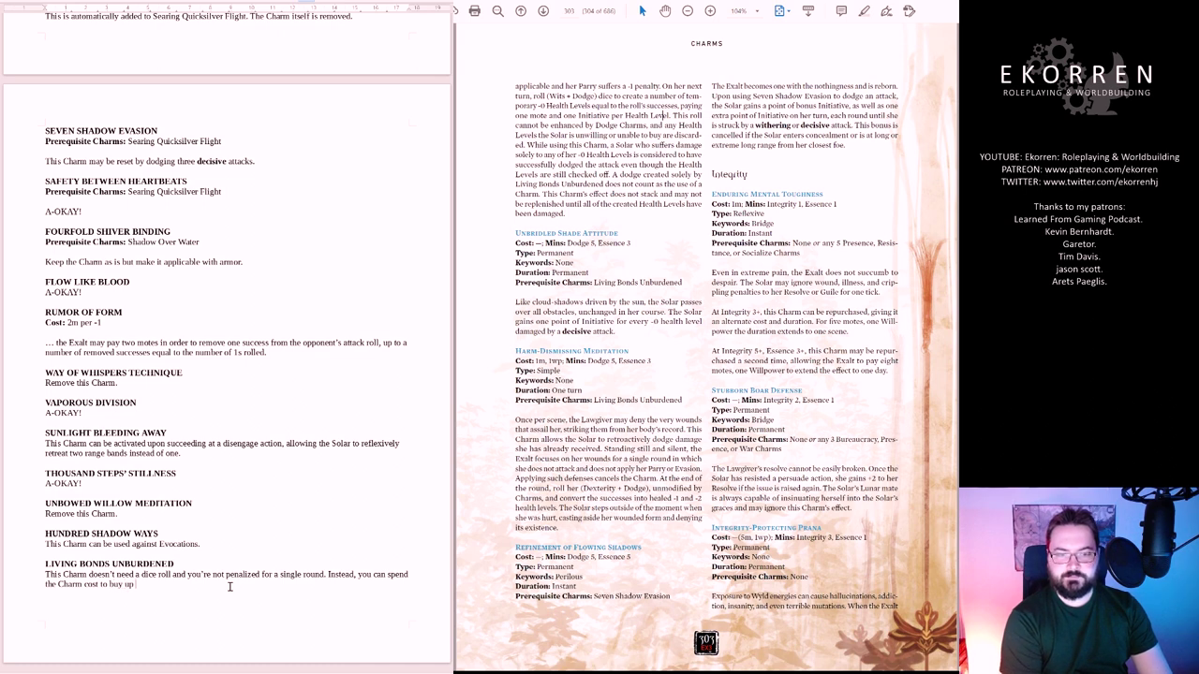
type(" to (Essence + Dodge) -0 health levels at your discretion.")
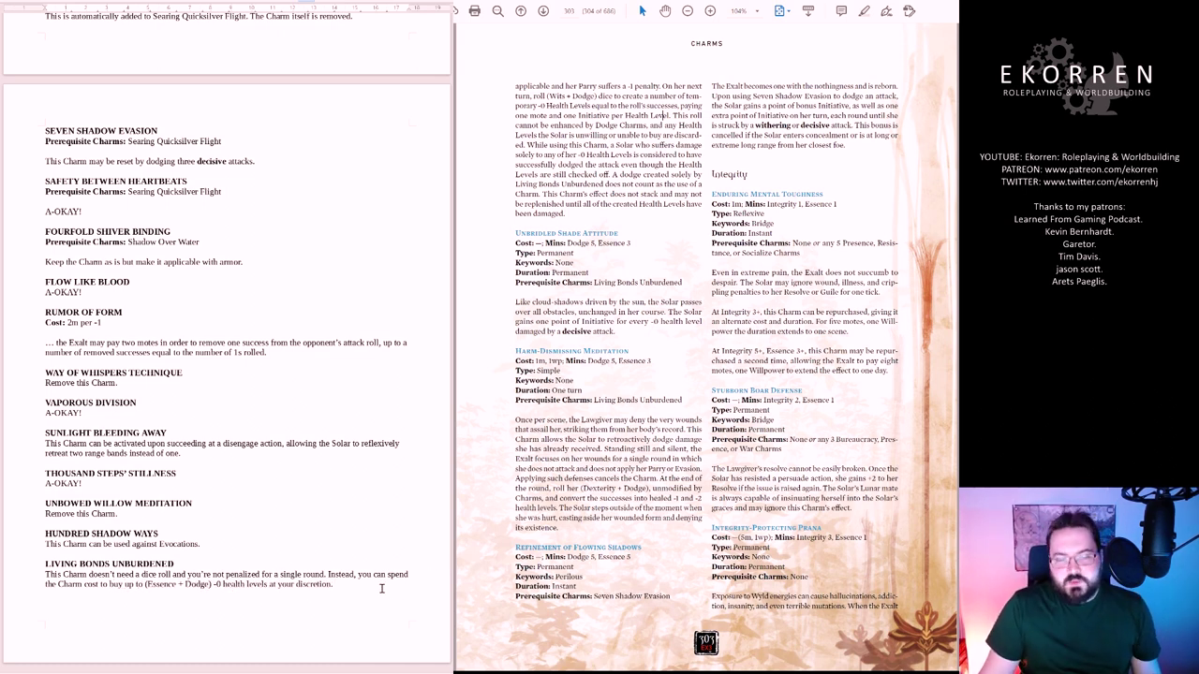
Recheck Living Bonds Unburdened on rulebook pages 302 and 303 and insert "Cost: 5m, 5i + 1m, 1i per hl" above its note, followed by a blank line
scroll(706, 346, "up", 3)
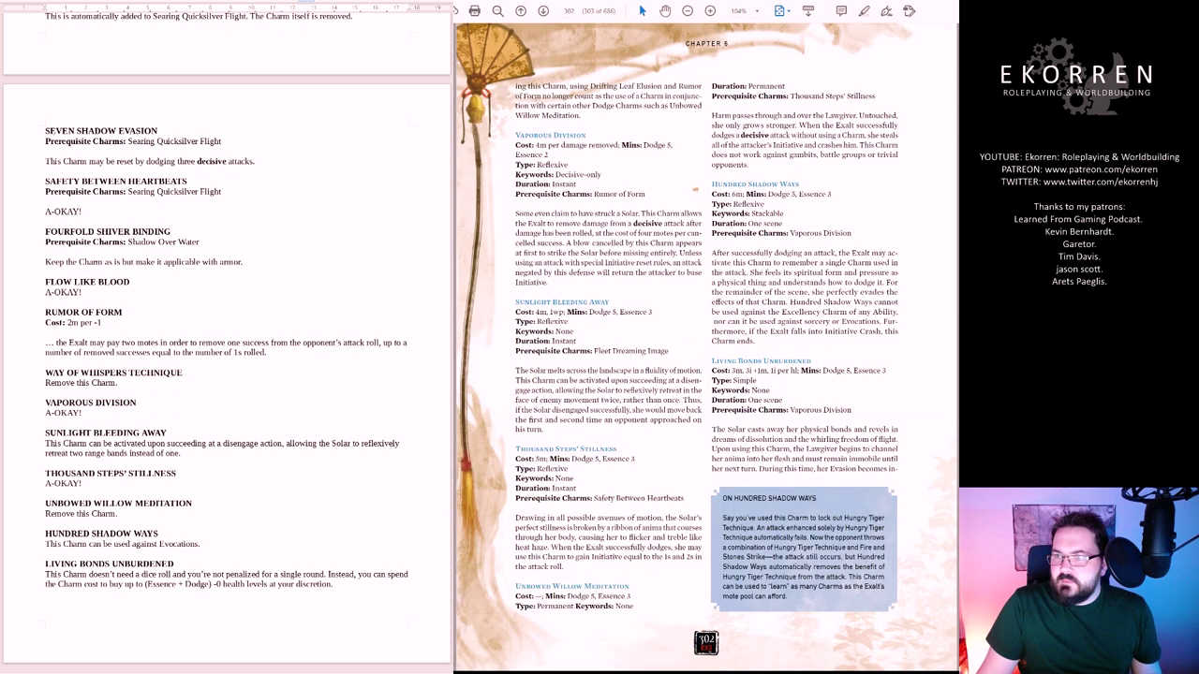
scroll(663, 114, "down", 3)
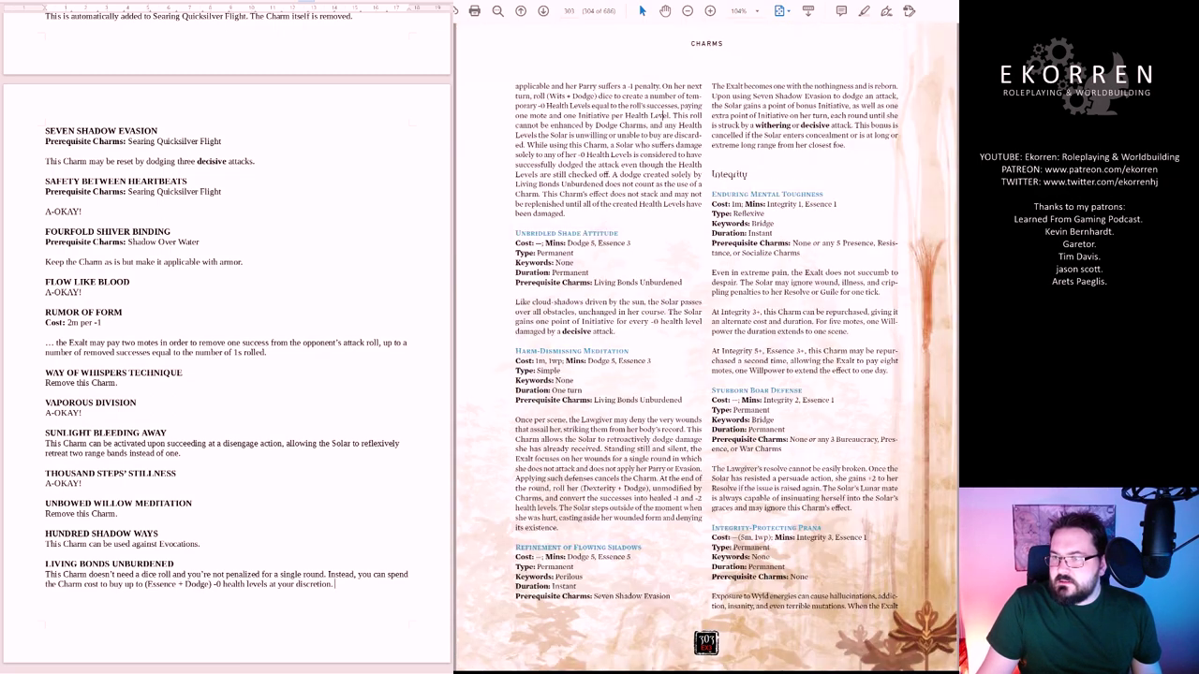
scroll(664, 113, "up", 3)
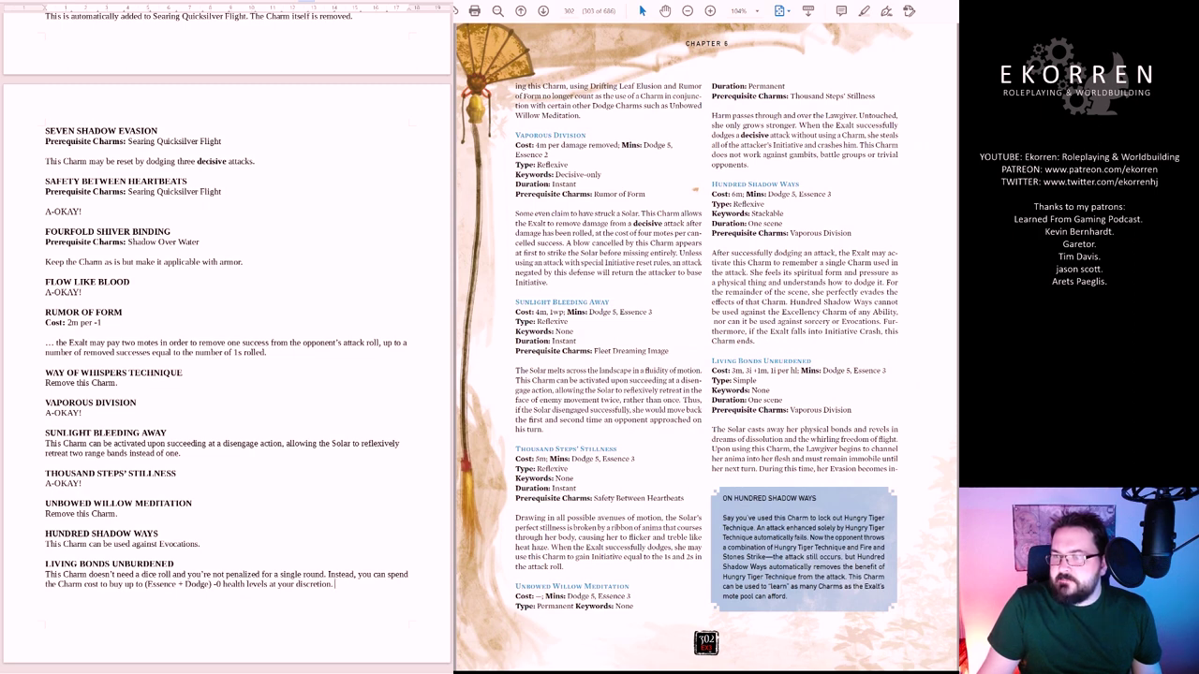
scroll(664, 113, "down", 3)
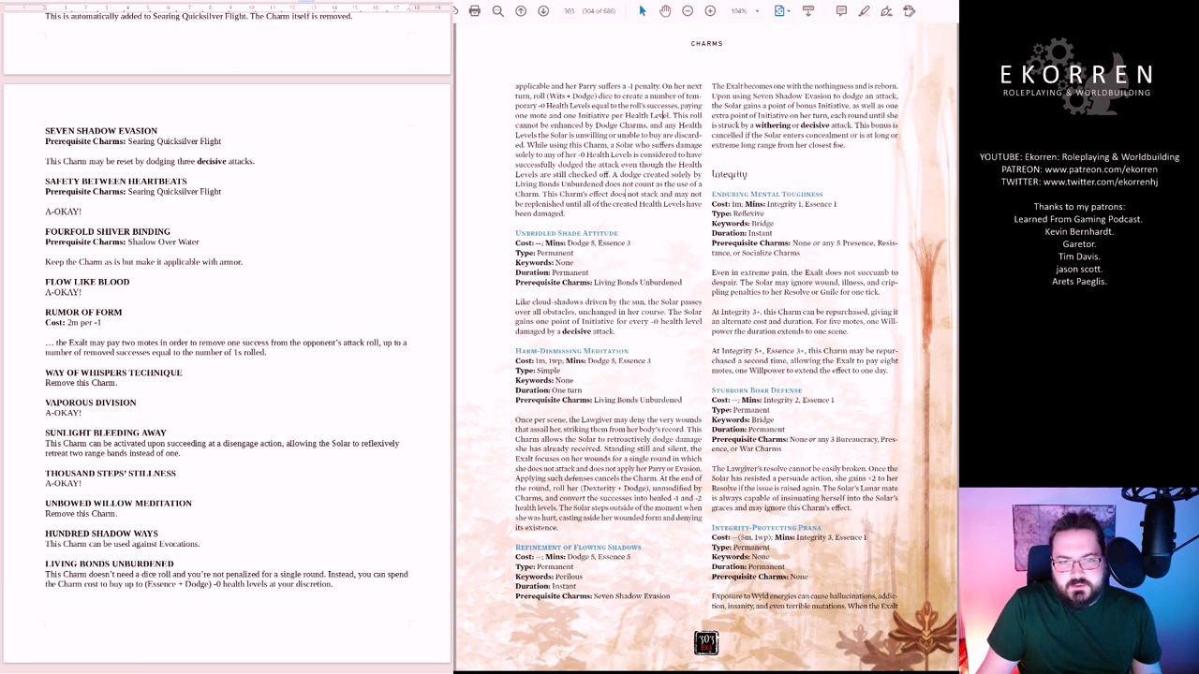
scroll(706, 346, "up", 3)
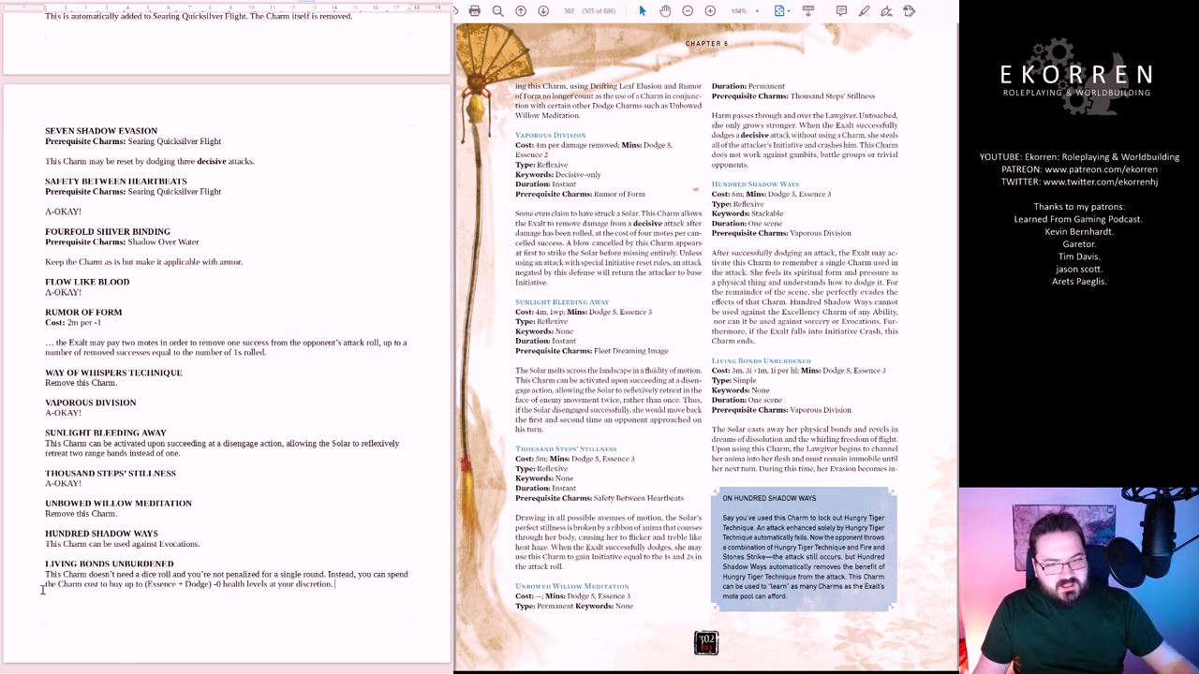
key("Return")
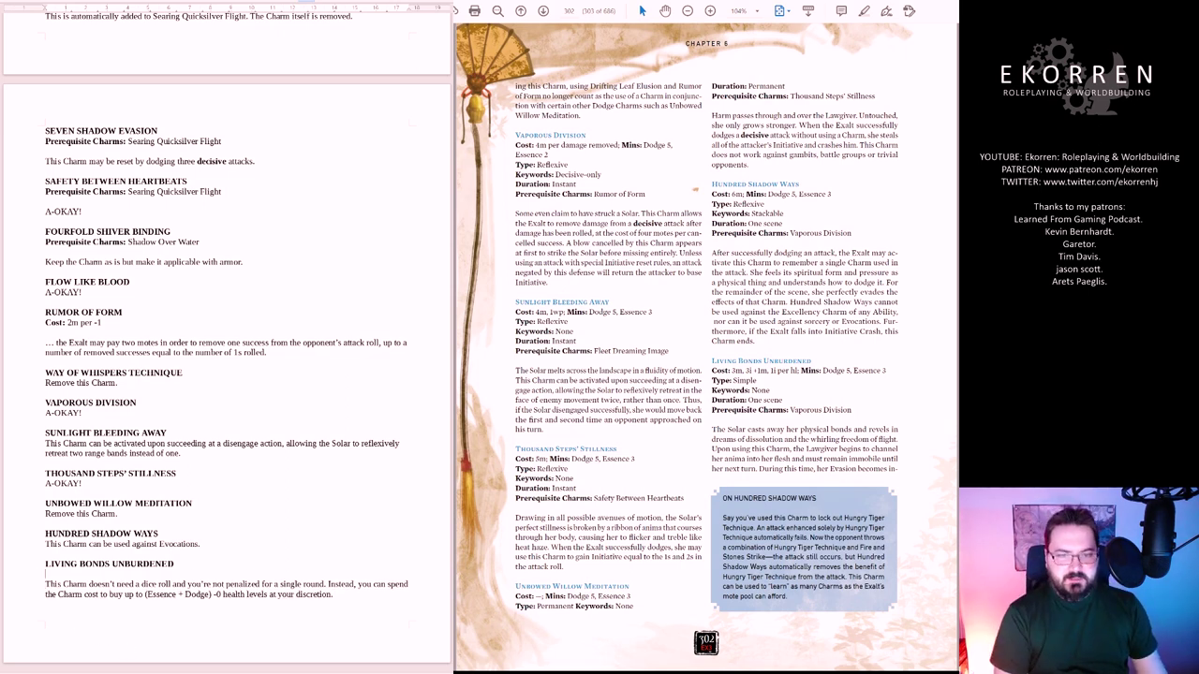
type("Cost:")
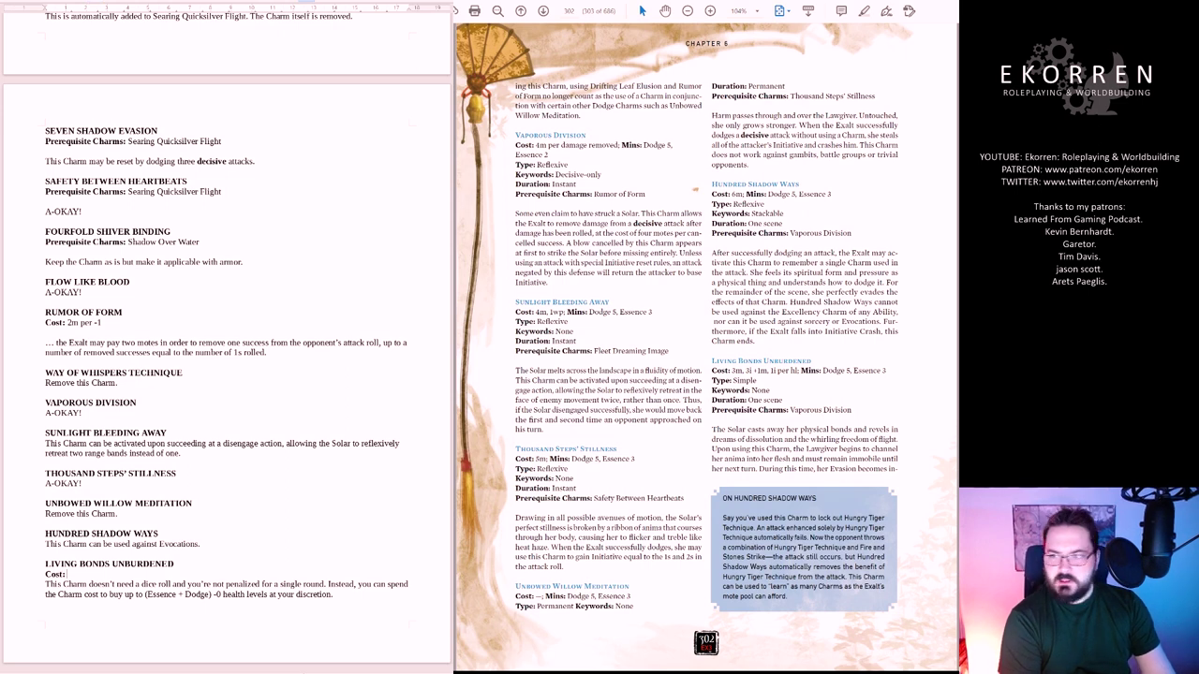
type(" 5m, 5")
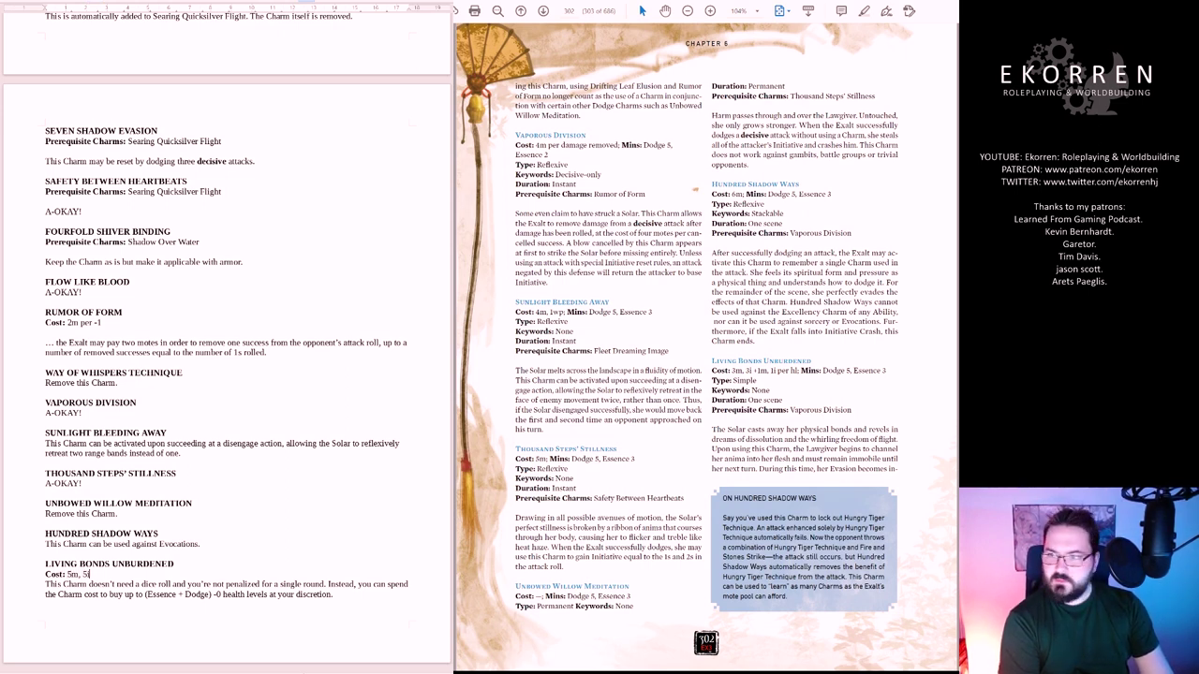
type("i + 1m")
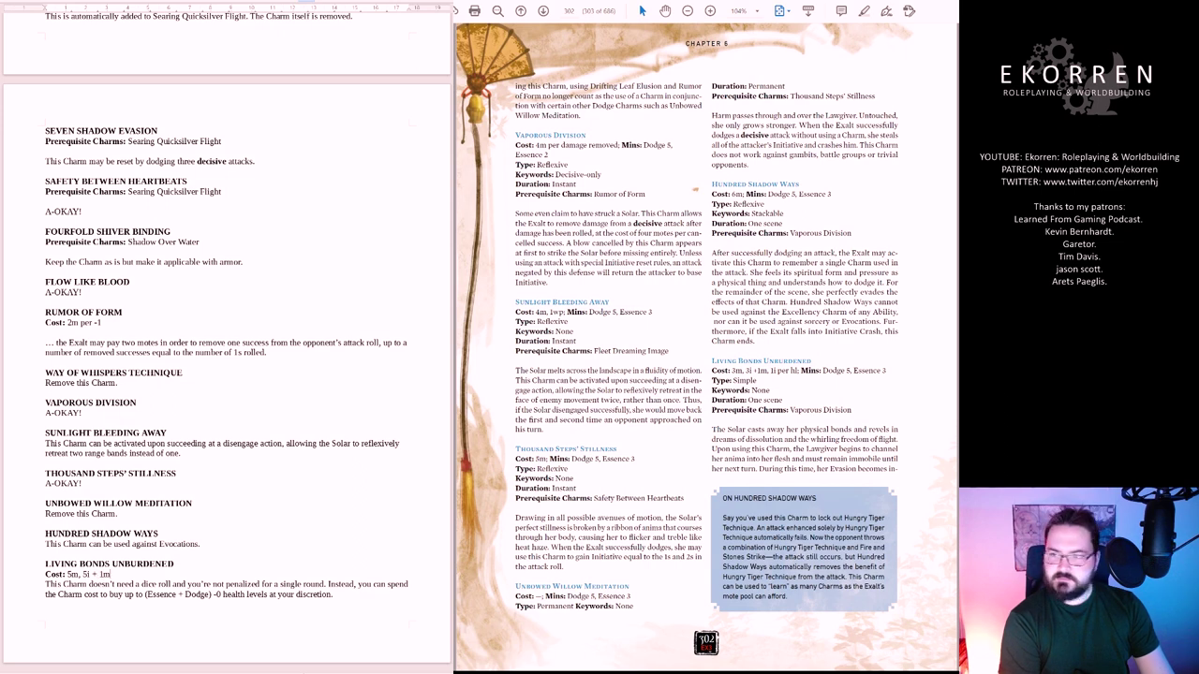
type(", 1i per hl")
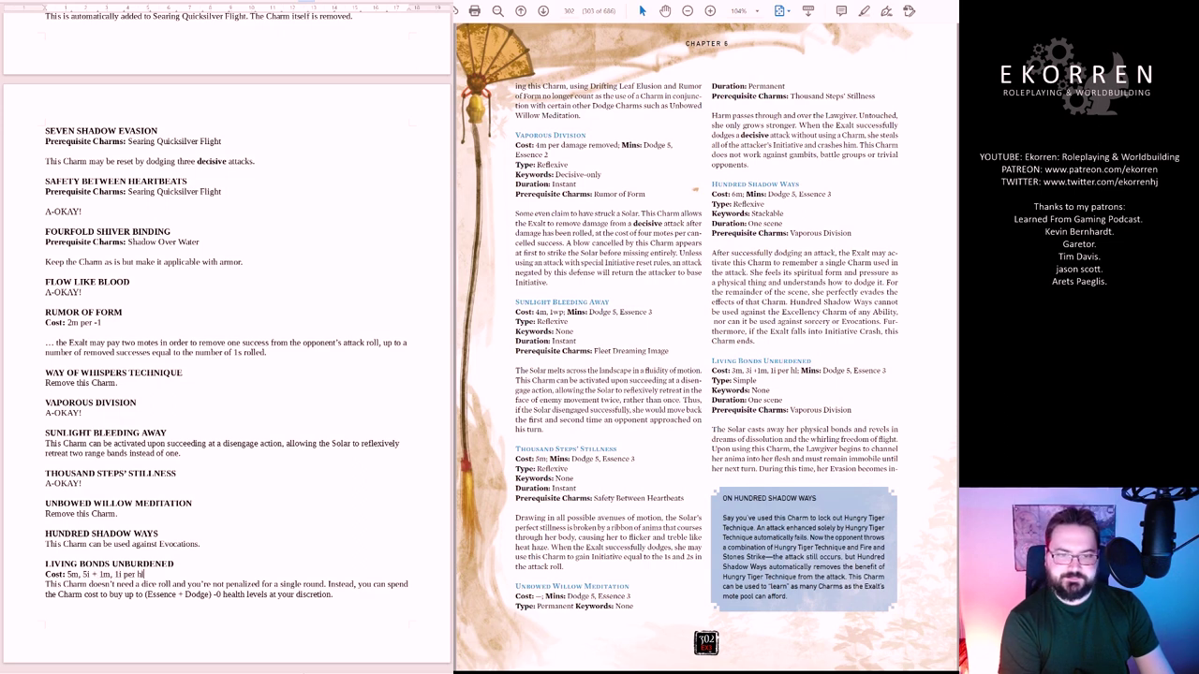
key("Return")
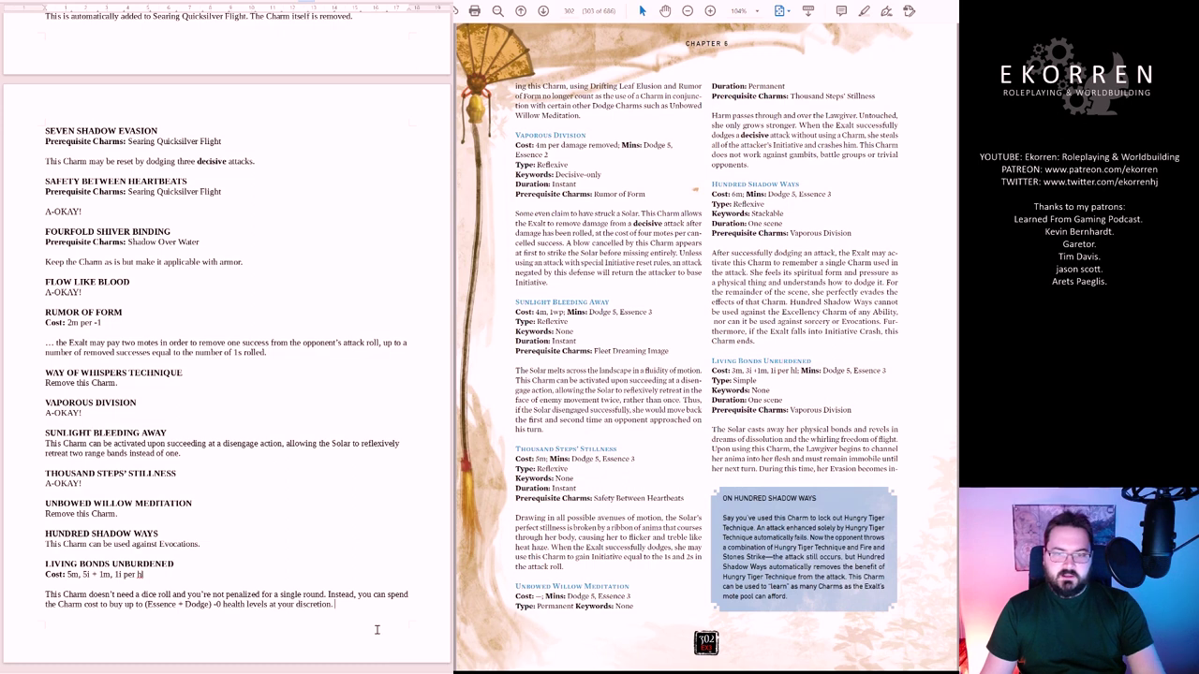
Add the bold heading "UNBRIDLED SHADE ATTITUDE" on the new page with the note "A-OKAY!", consulting rulebook page 303
scroll(356, 613, "down", 5)
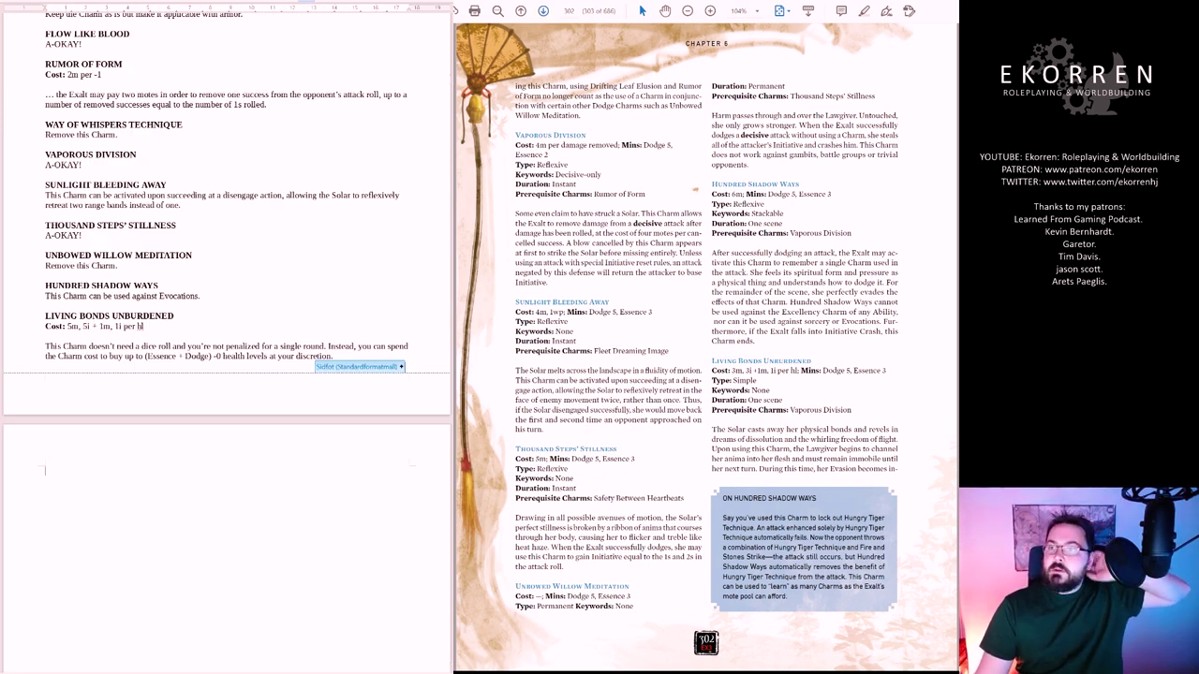
left_click(543, 10)
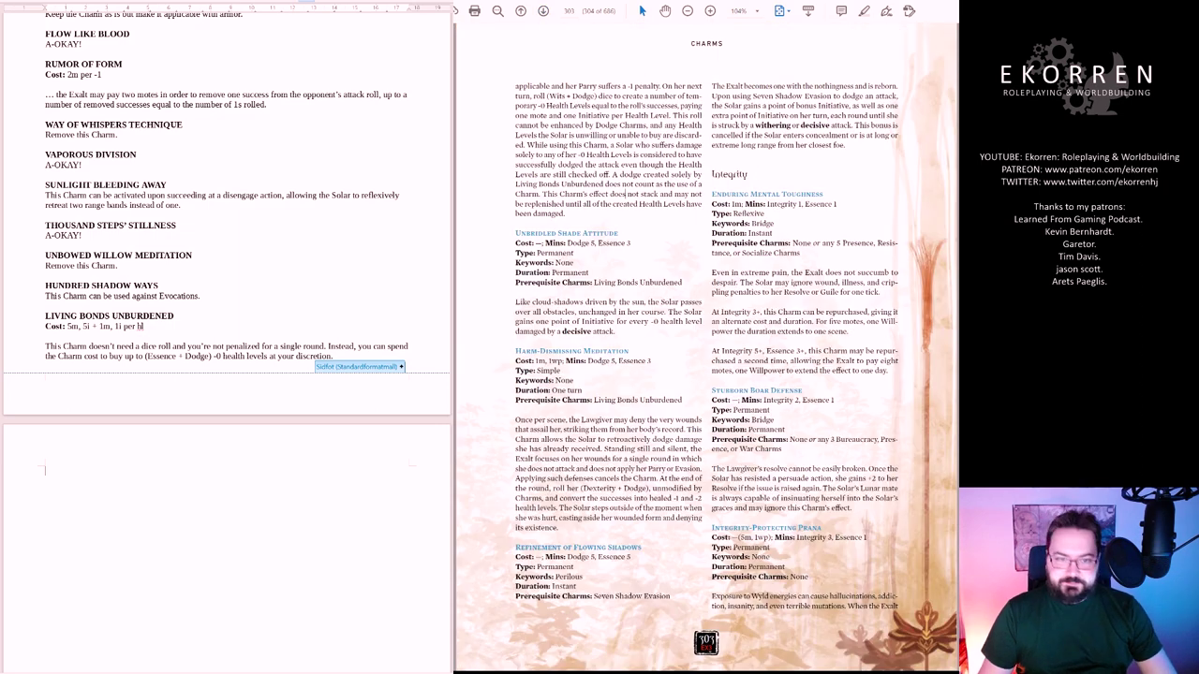
type("UNBR")
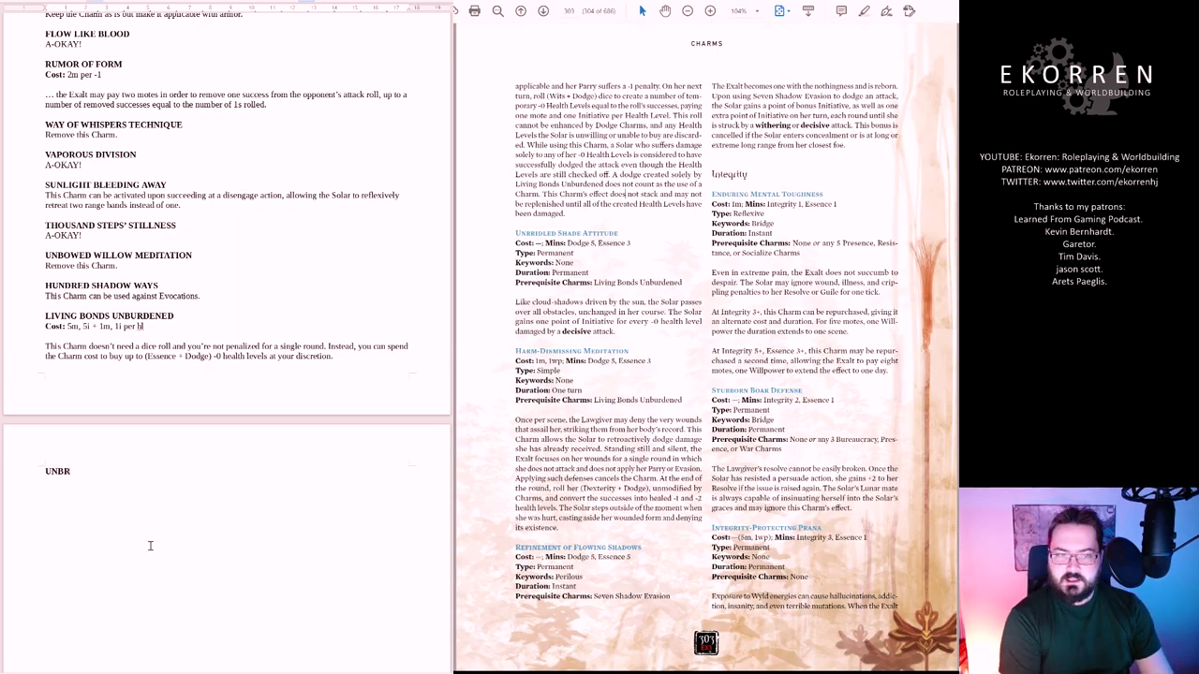
type("IDLED SHADE ATT")
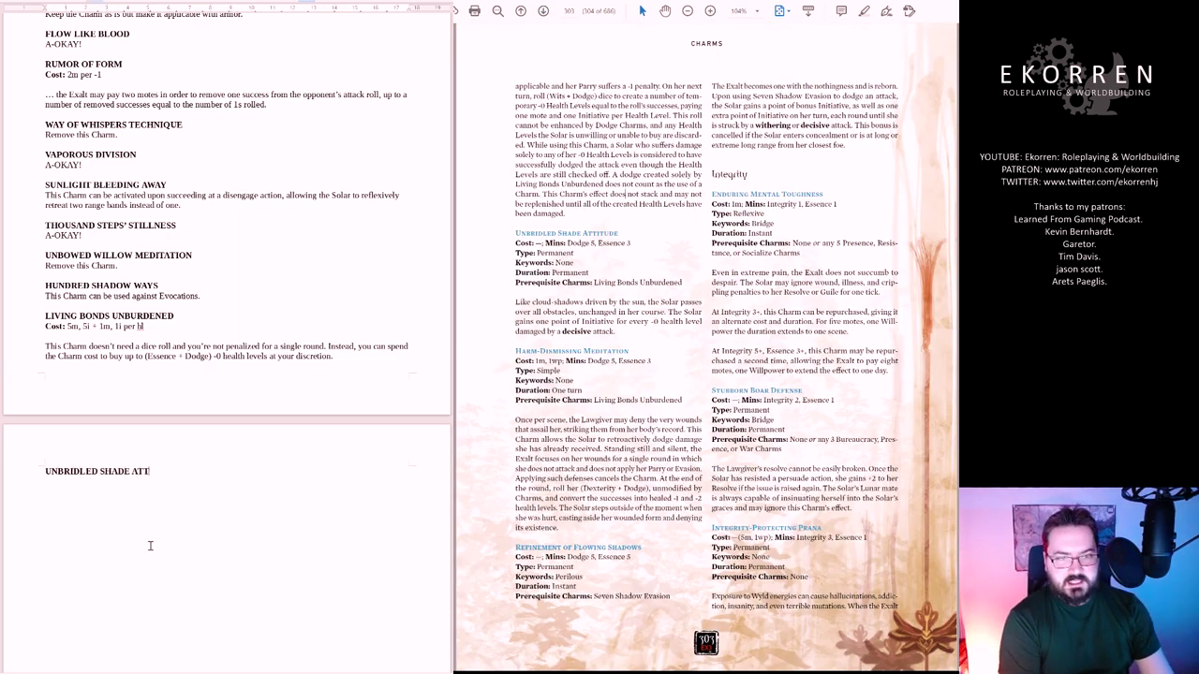
type("ITUDE")
key("Return")
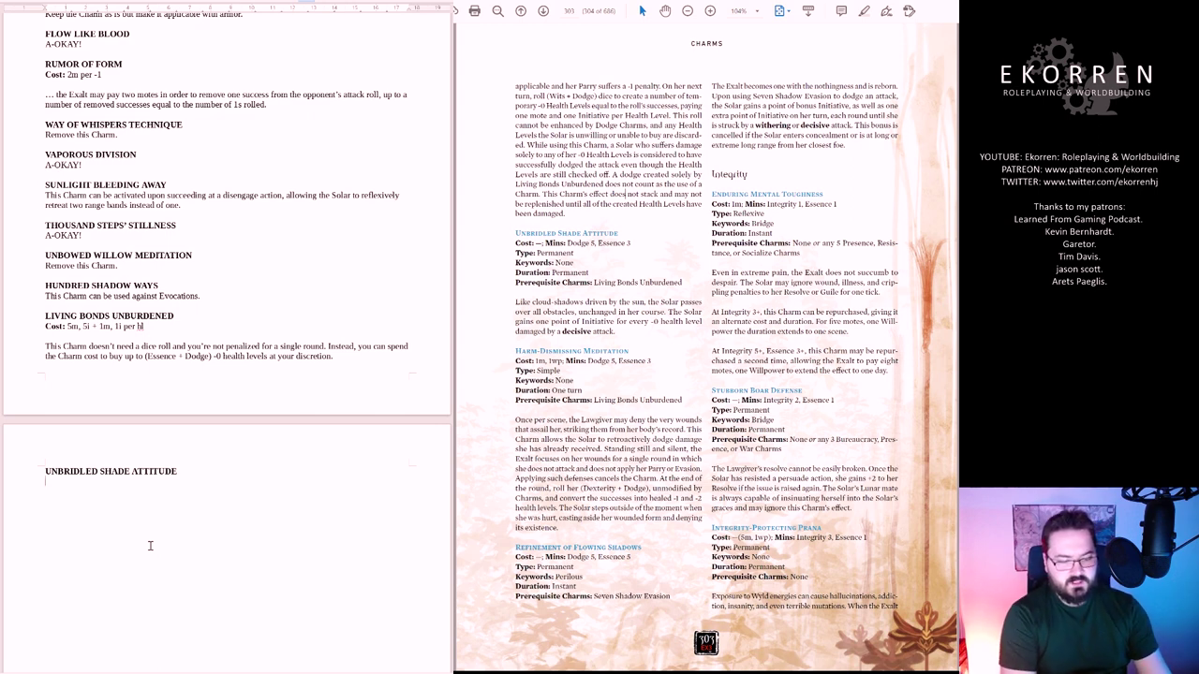
type("A-OKAY!")
key("Return")
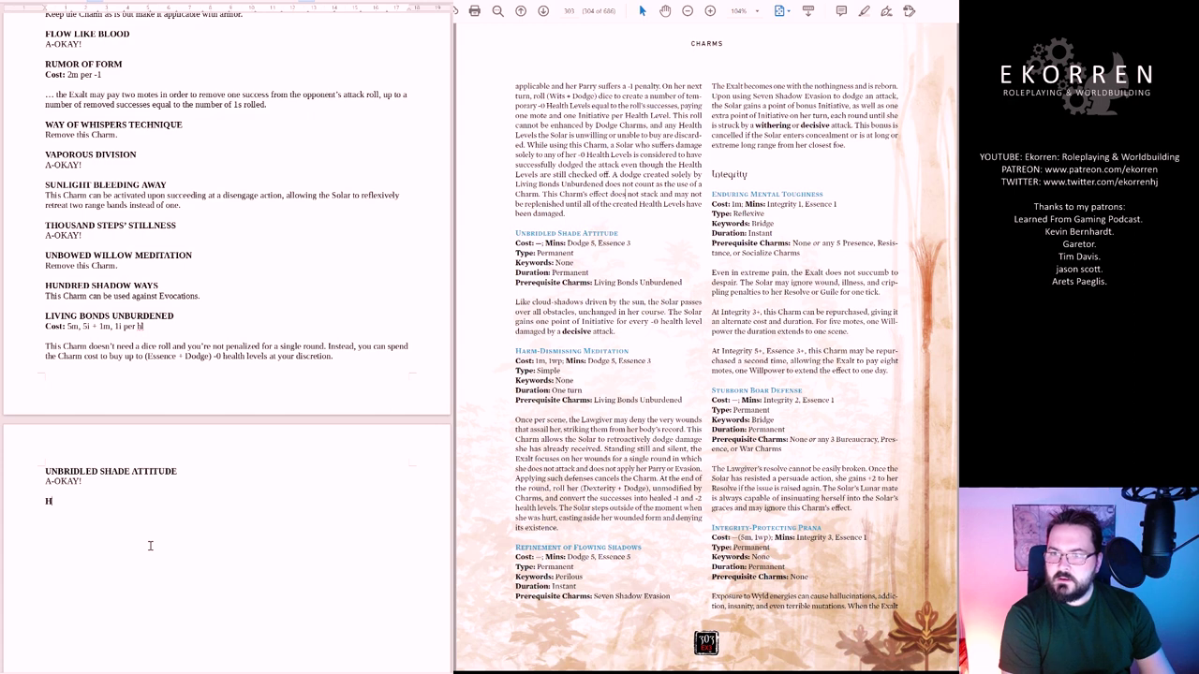
Add the bold heading "HARM-DISMISSING MEDITATION" with the note "A-OKAY!" and leave a blank line beneath it
type("HARM-DISMIS")
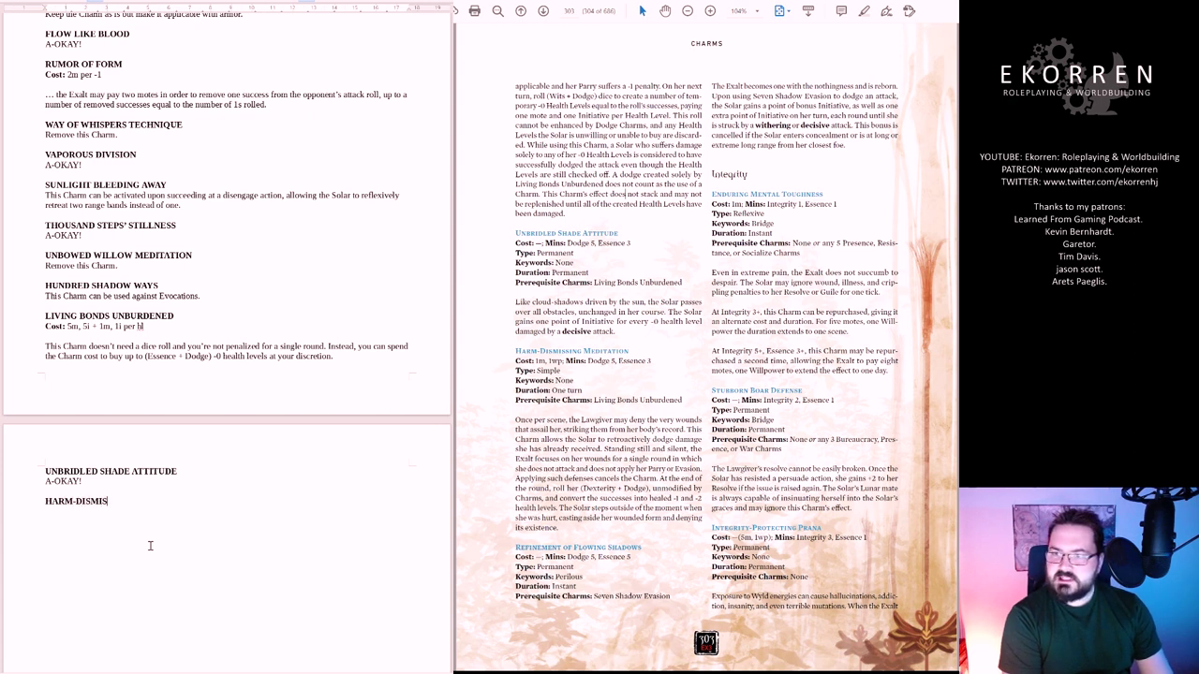
type("SING MEDITATION")
key("Return")
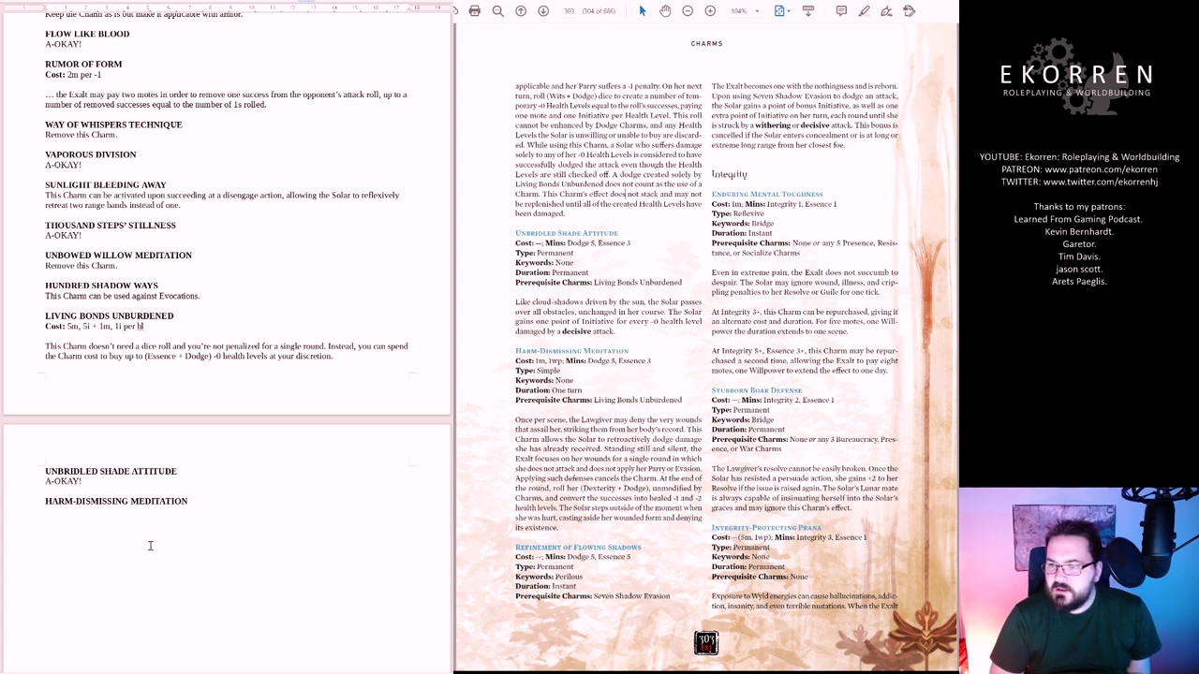
type("A-OKAY!  ")
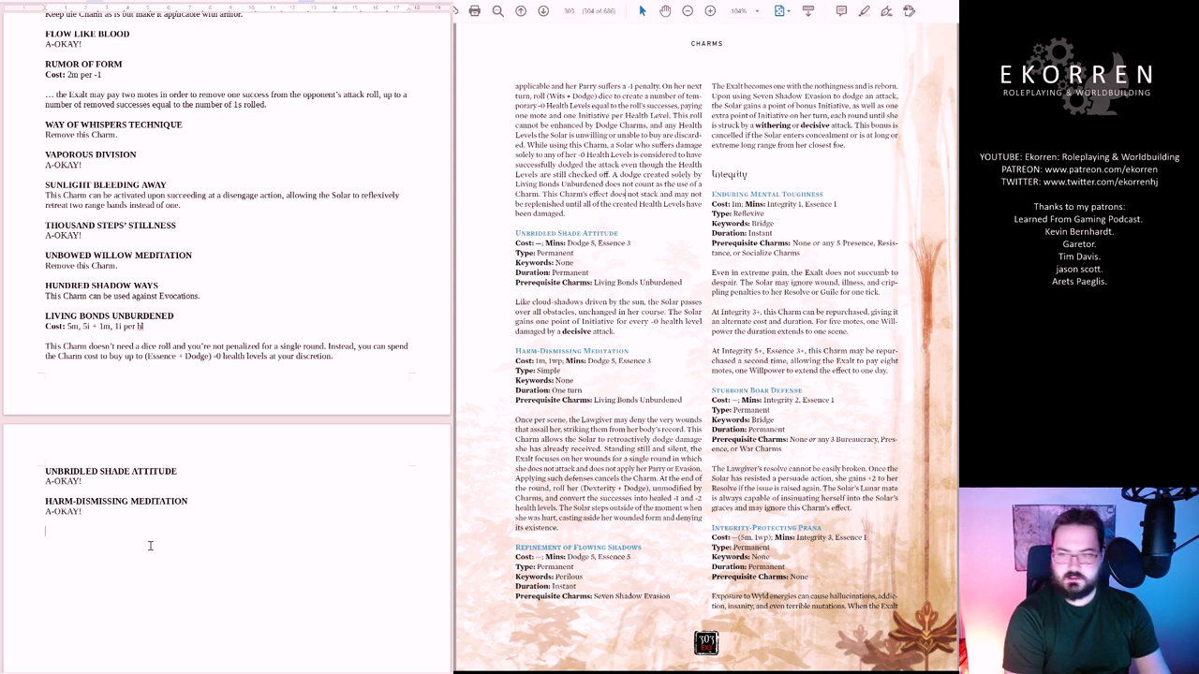
Add the bold heading "REFINEMENT OF FLOWING SHADOWS" with the note "A-OKAY!" as the last Dodge Charm entry
type("REFINEMENT OF")
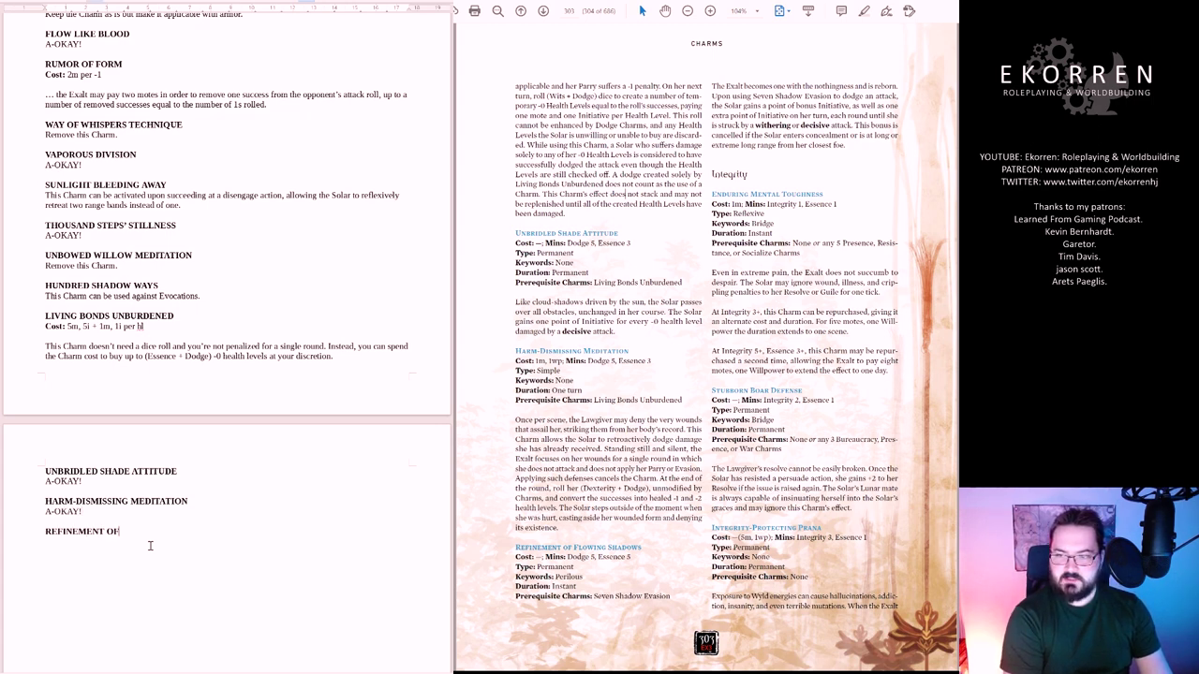
type(" FLOWING SHADOWS")
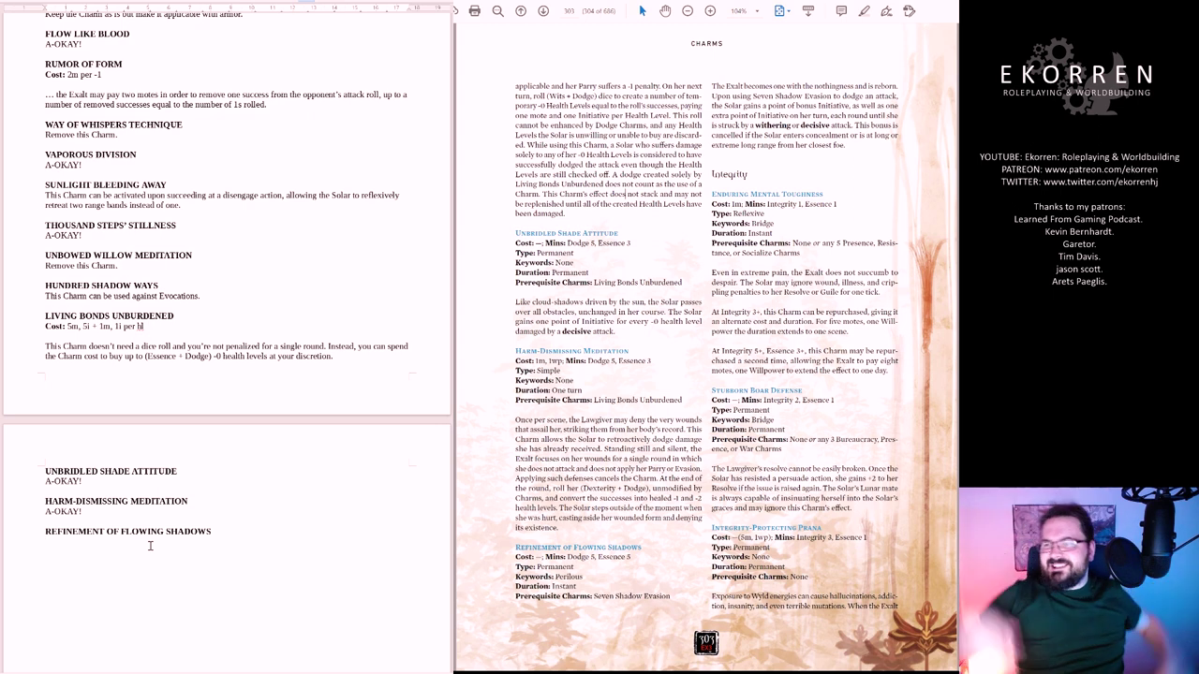
type("A-OKAY!")
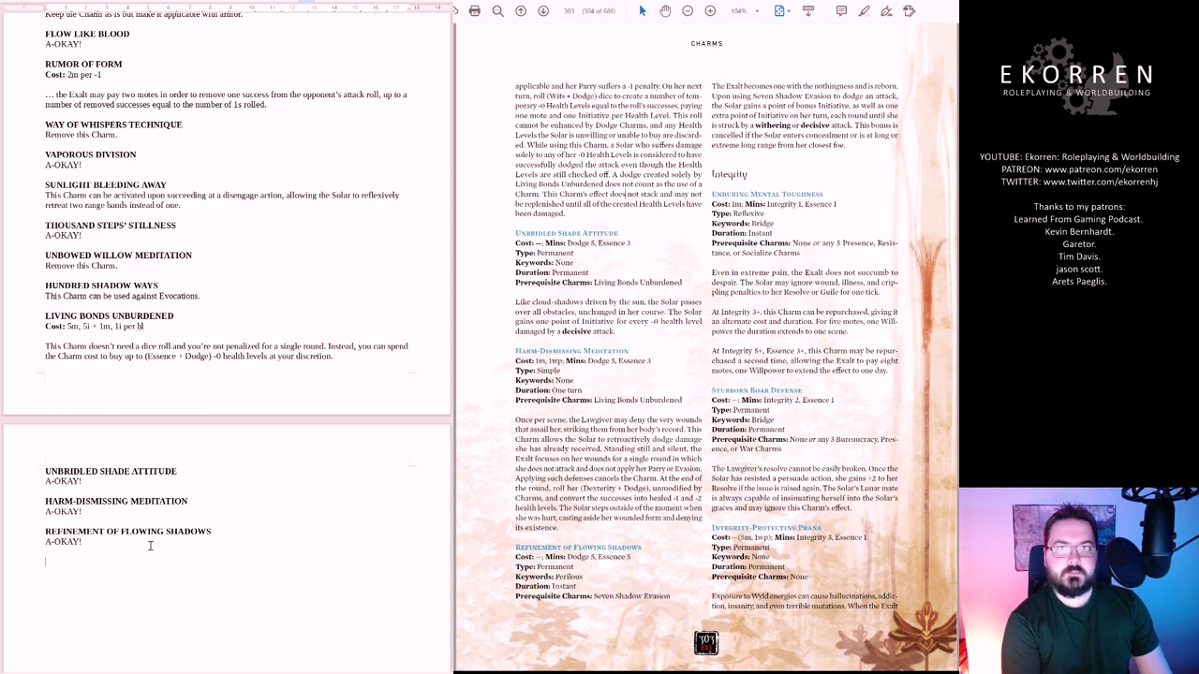
key("Return")
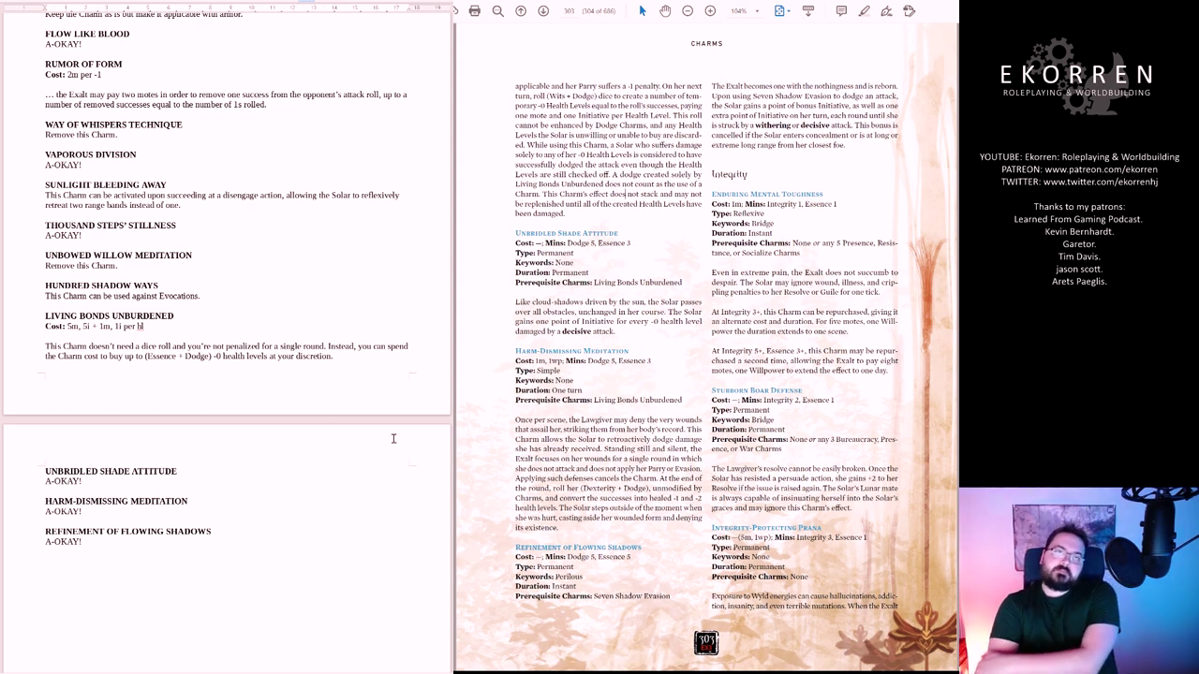
Review the whole list of revised Dodge Charms from Reed in the Wind to Refinement of Flowing Shadows, marking the Searing Quicksilver Flight note
scroll(394, 438, "up", 6)
scroll(225, 338, "up", 3)
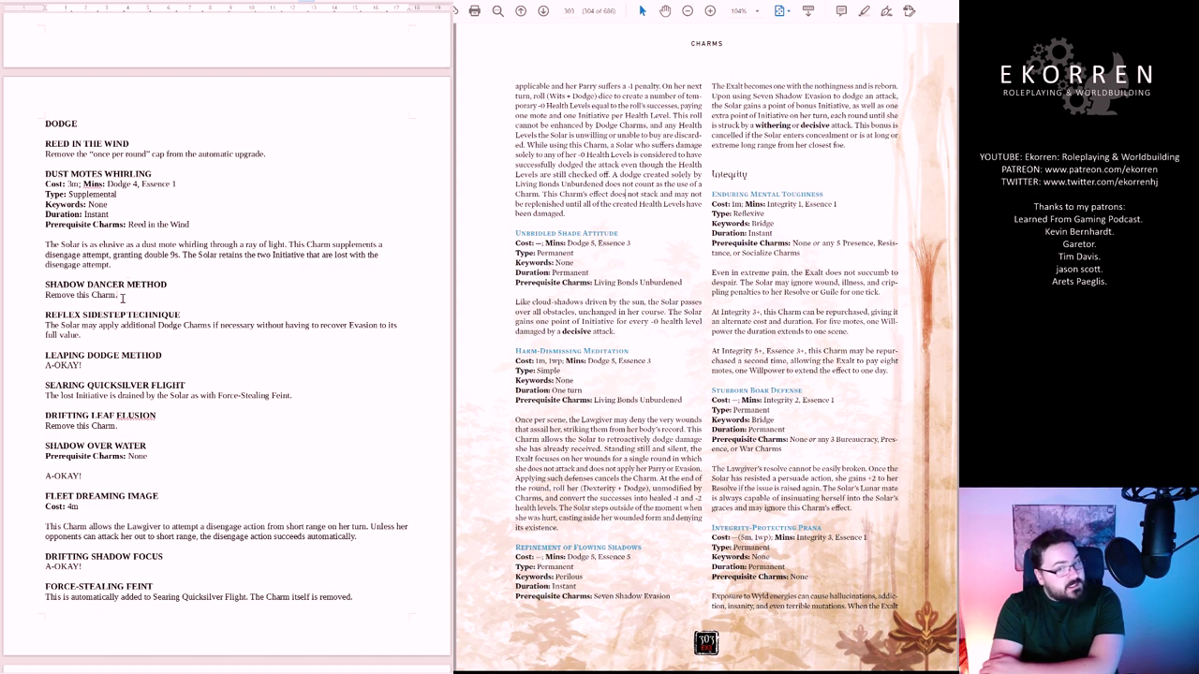
left_click_drag(120, 296, 58, 174)
left_click(107, 279)
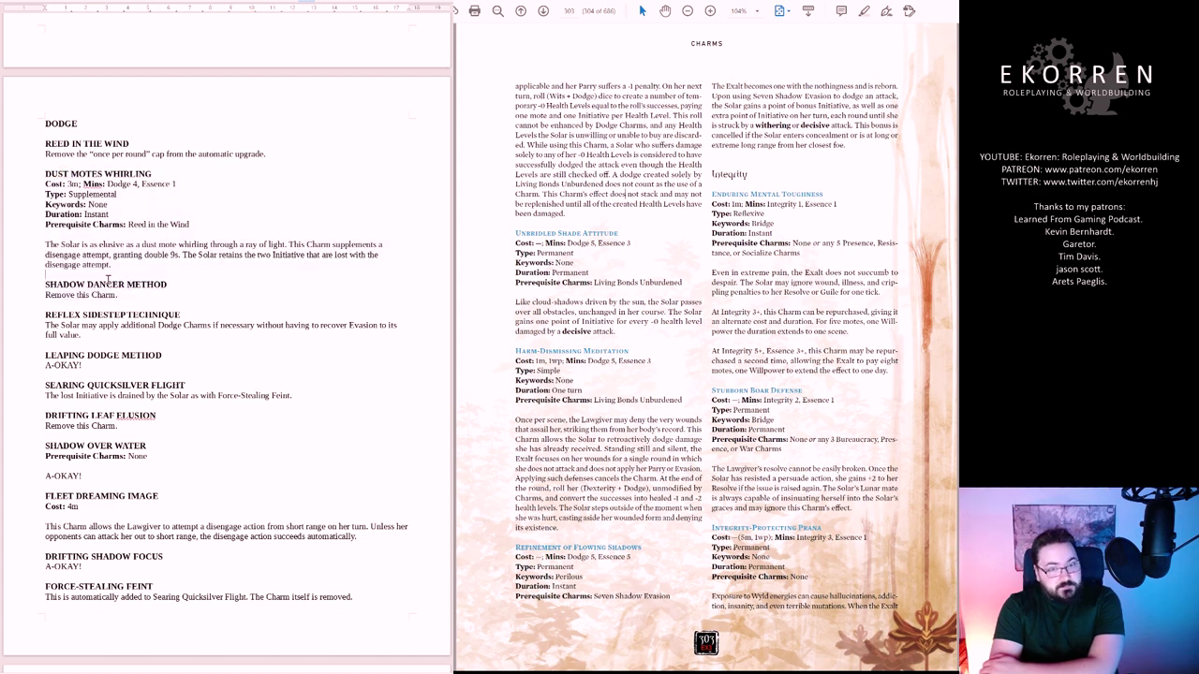
left_click_drag(83, 337, 35, 328)
left_click(83, 335)
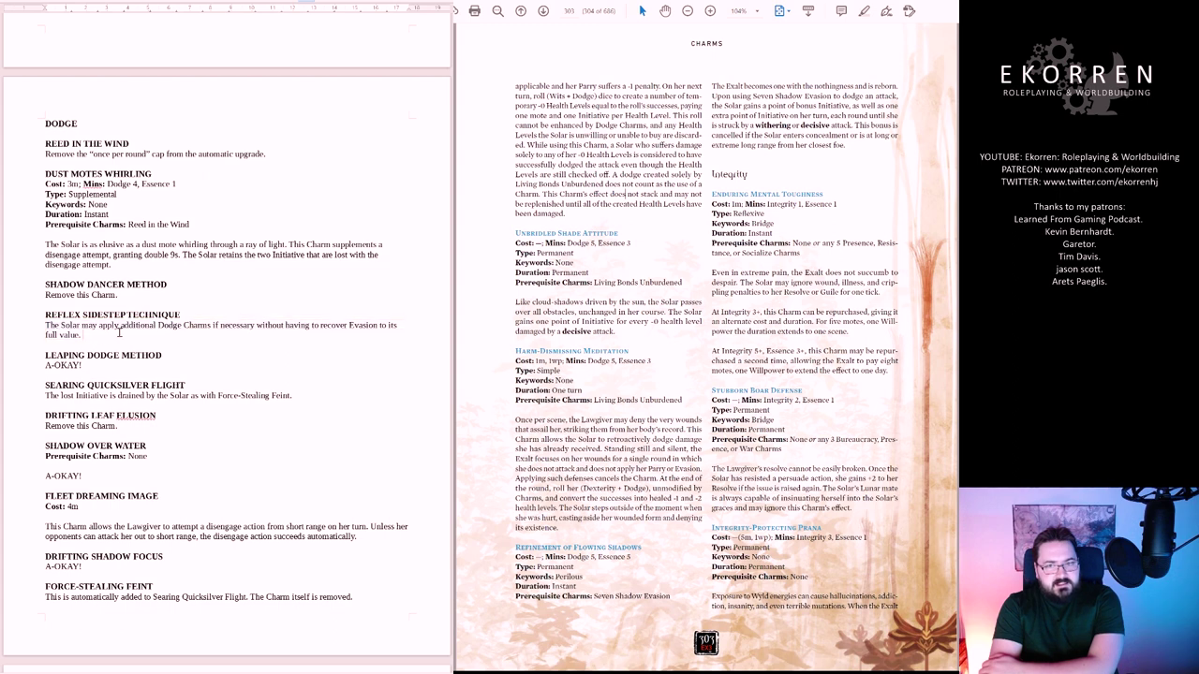
scroll(164, 354, "down", 1)
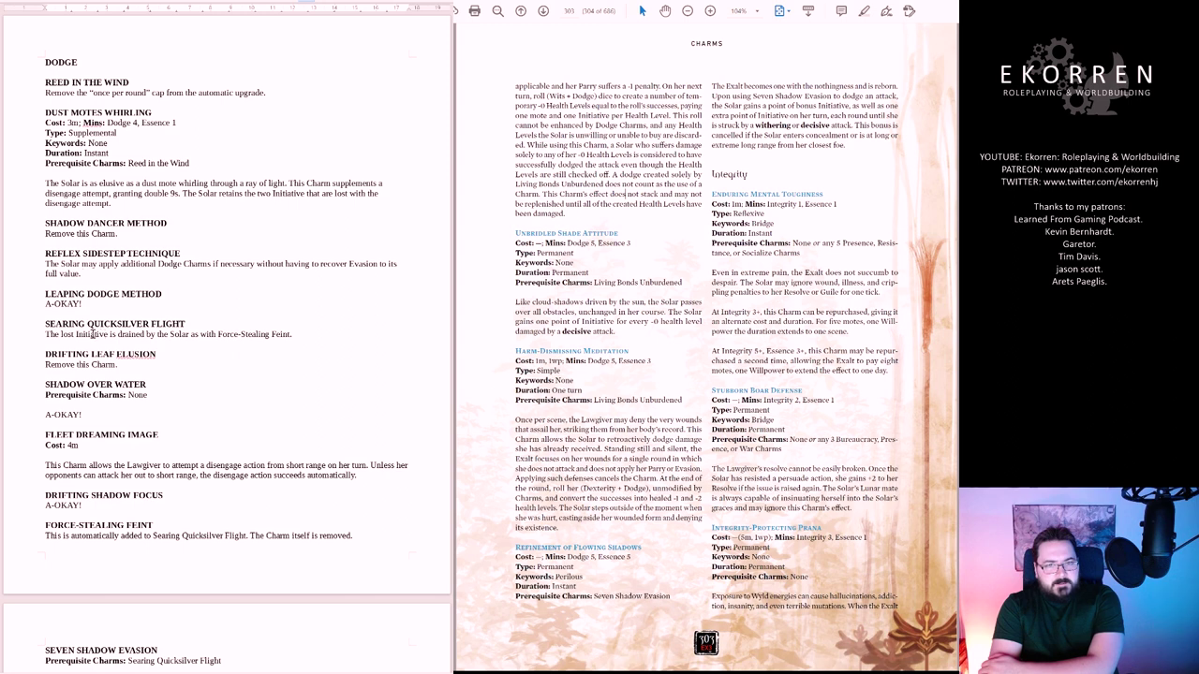
left_click_drag(297, 334, 45, 334)
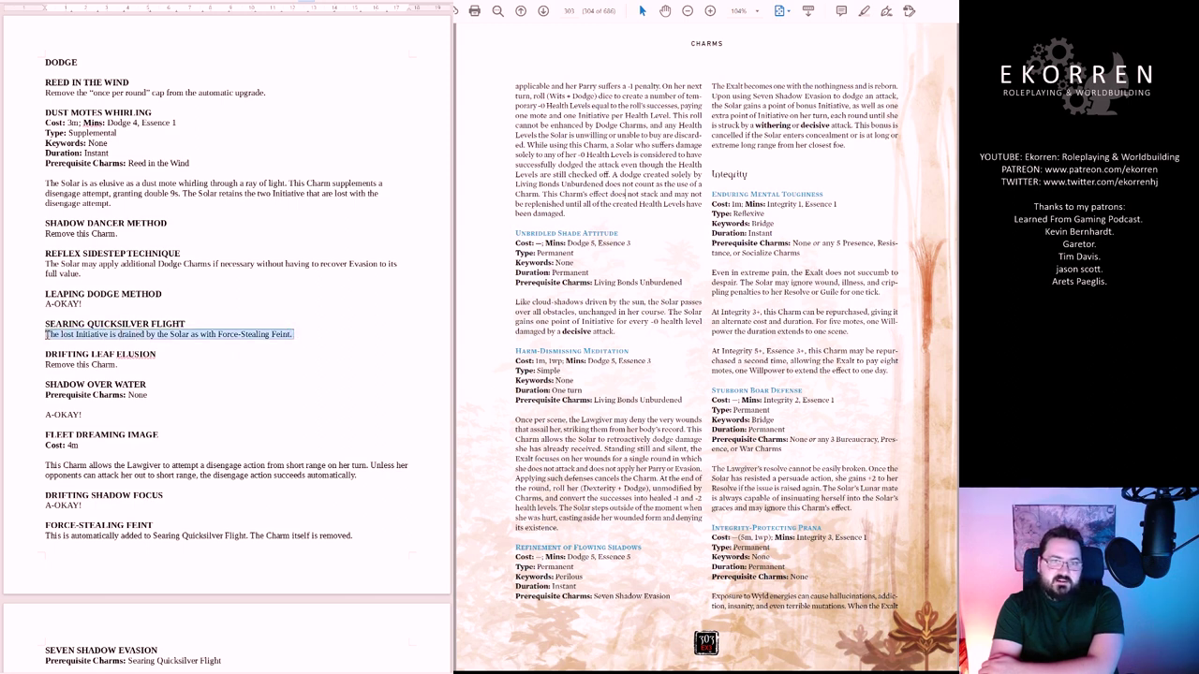
left_click(144, 371)
scroll(140, 375, "down", 5)
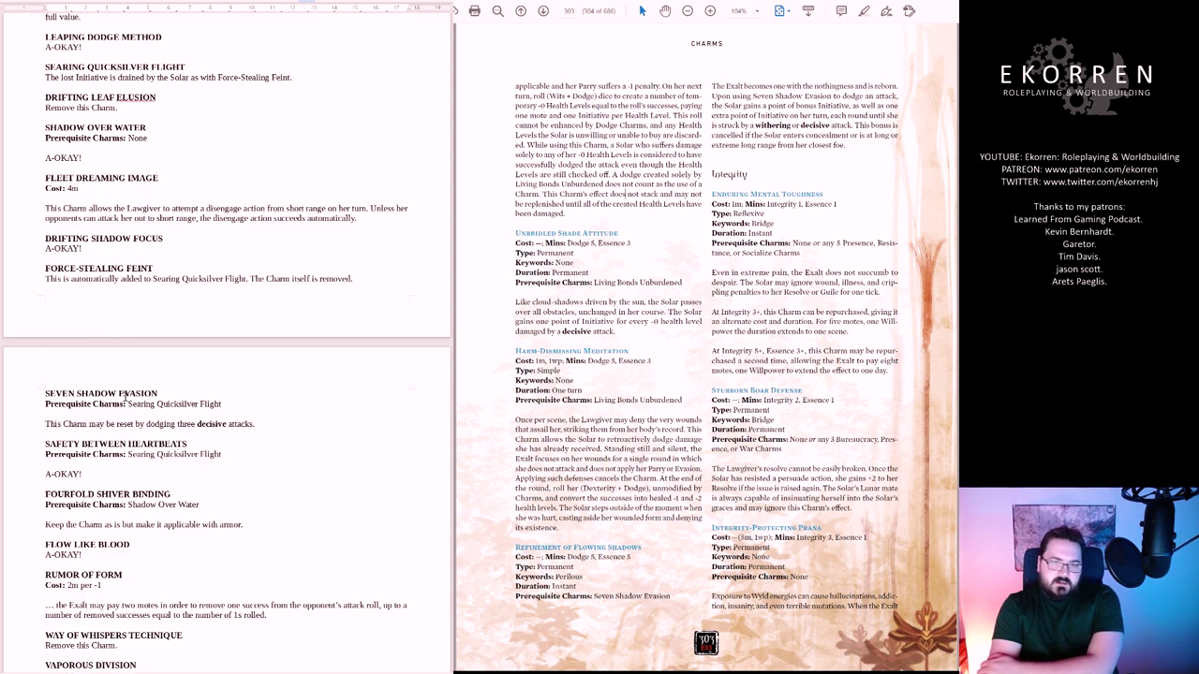
scroll(118, 347, "down", 2)
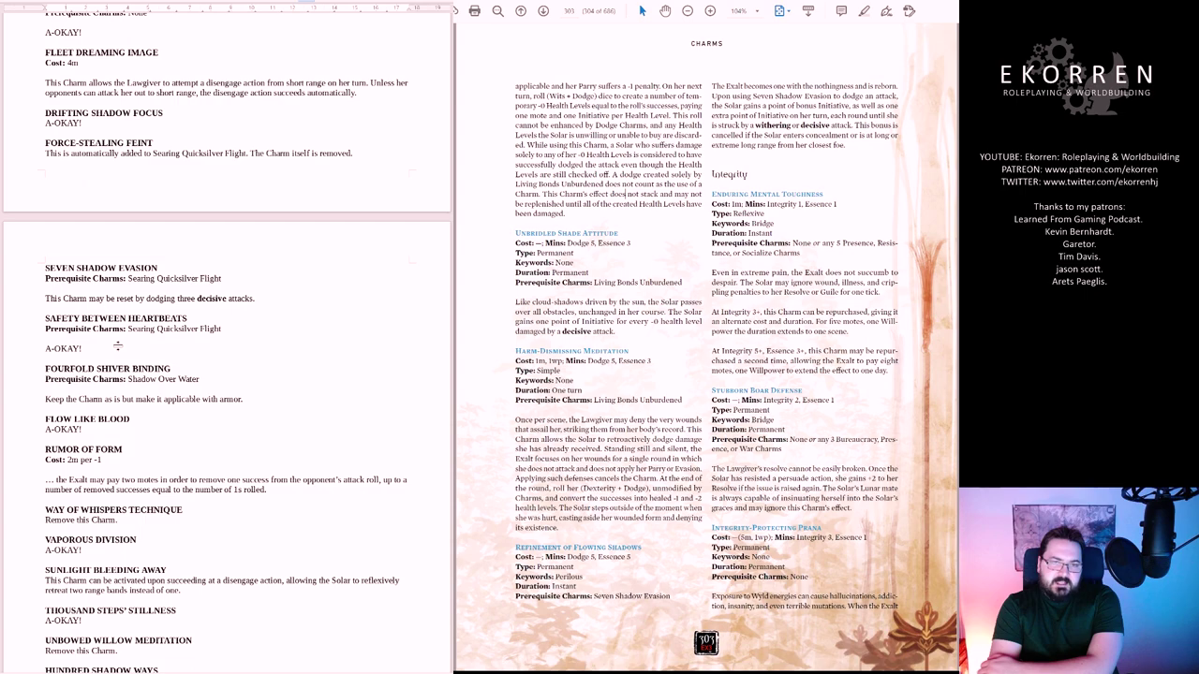
scroll(118, 346, "down", 3)
scroll(103, 337, "down", 5)
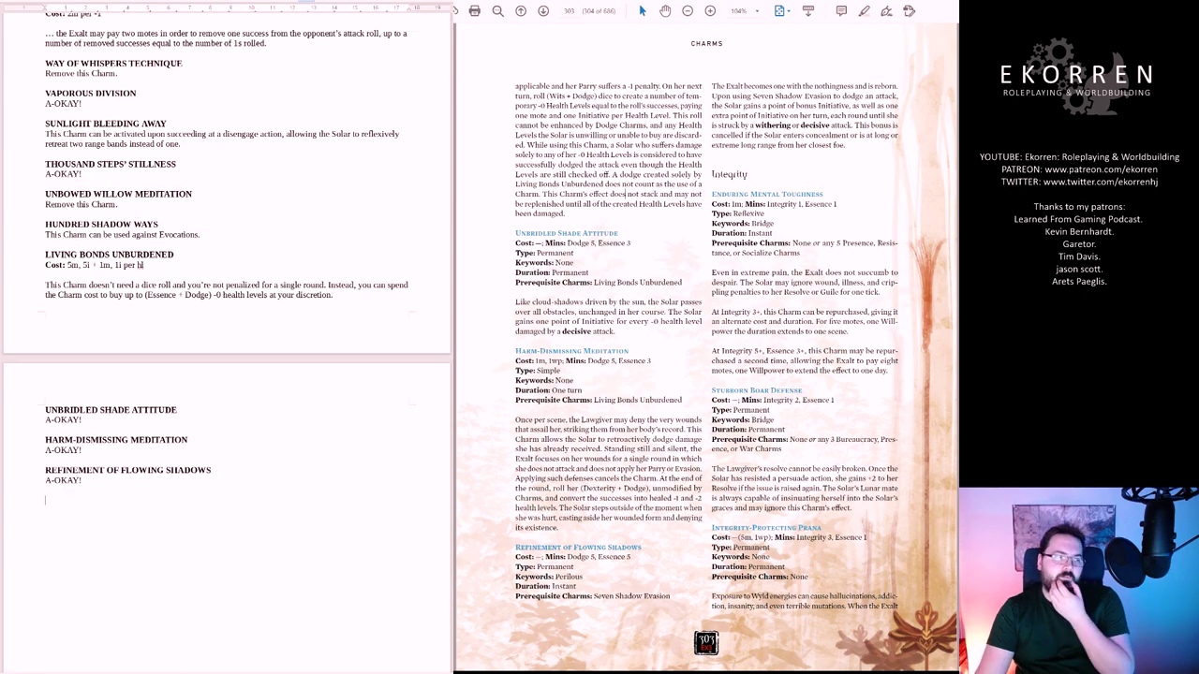